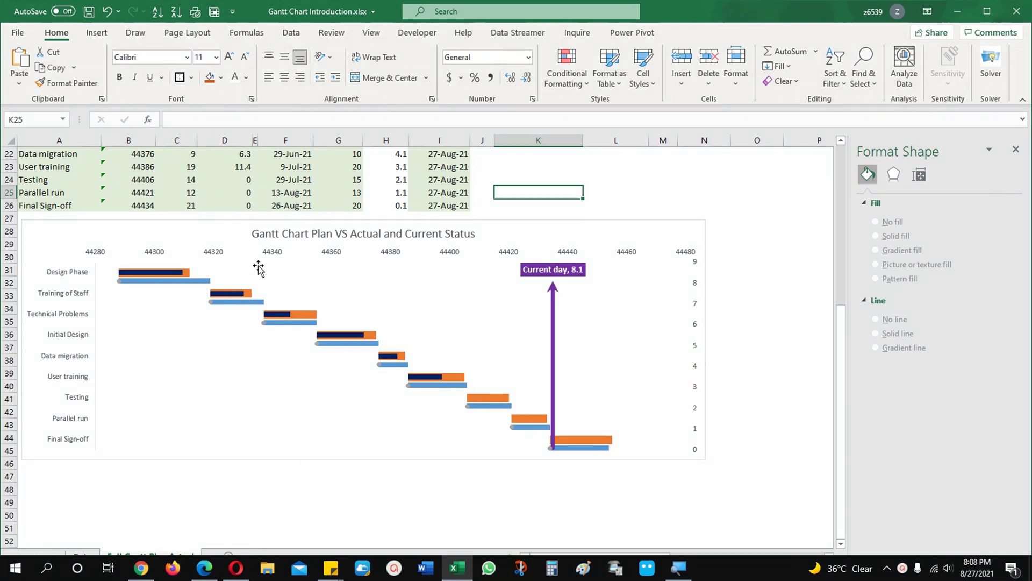
Step: Inspect the chart title and the orange Actual bars, then the blue plan error bars' 6 pt solid-line settings
click(312, 234)
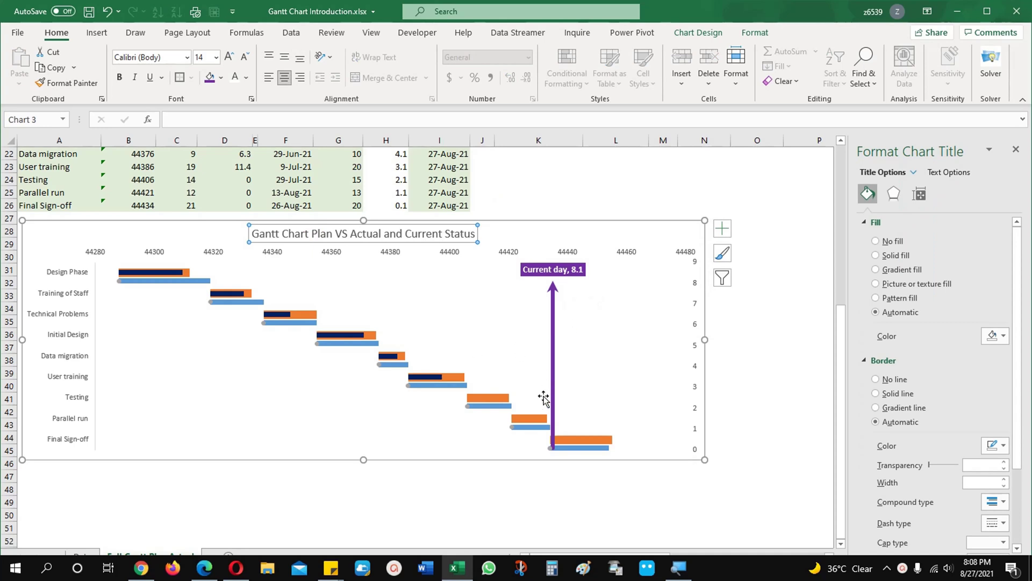
click(188, 273)
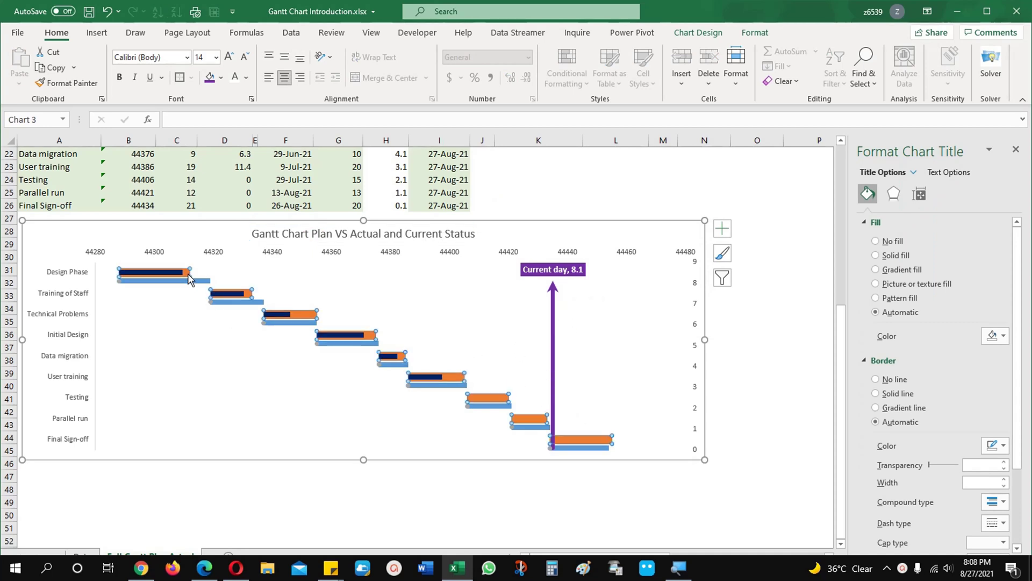
click(162, 272)
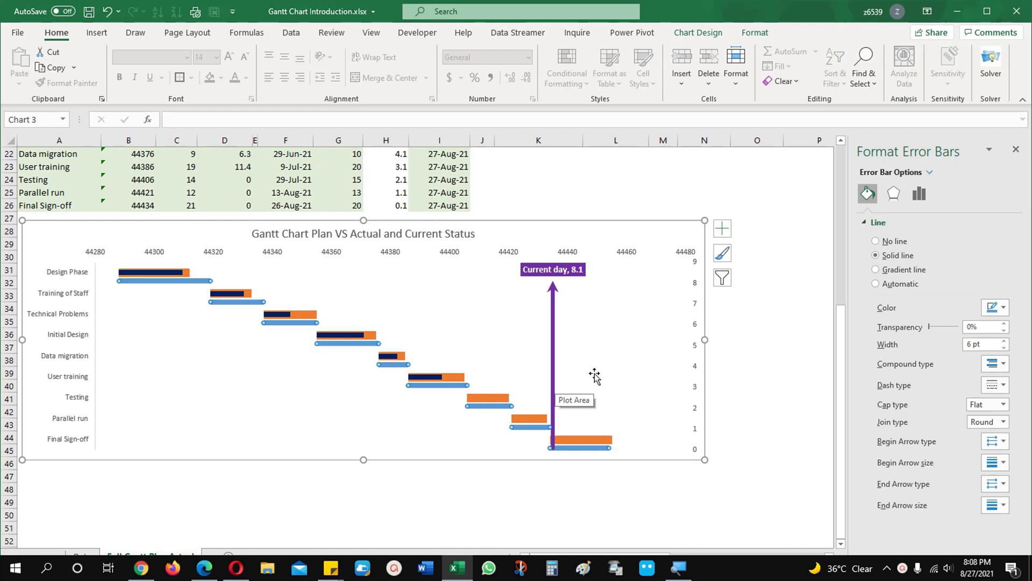
Step: Delete the finished Gantt chart from the sheet
scroll(594, 376, up, 2)
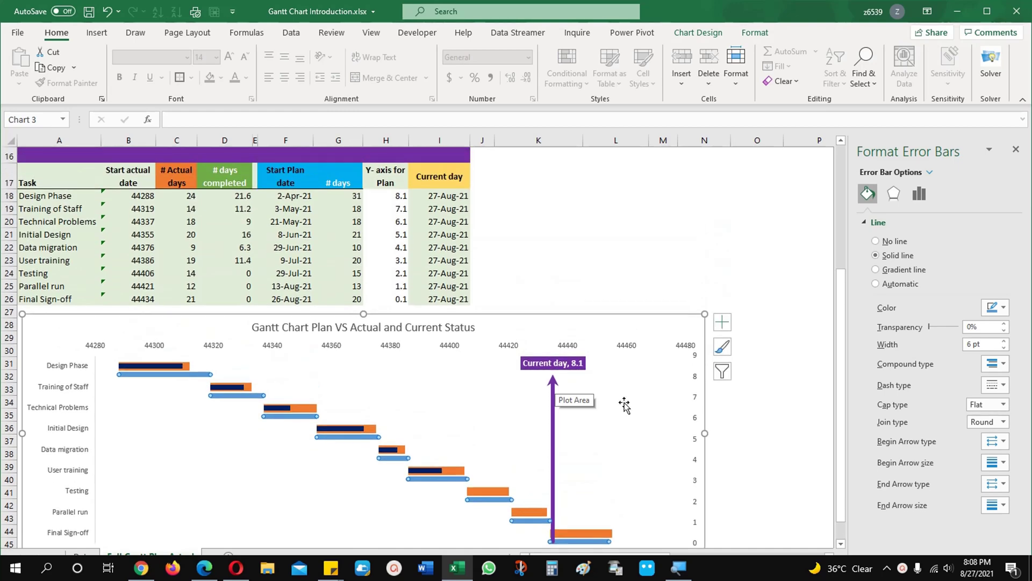
scroll(588, 368, up, 5)
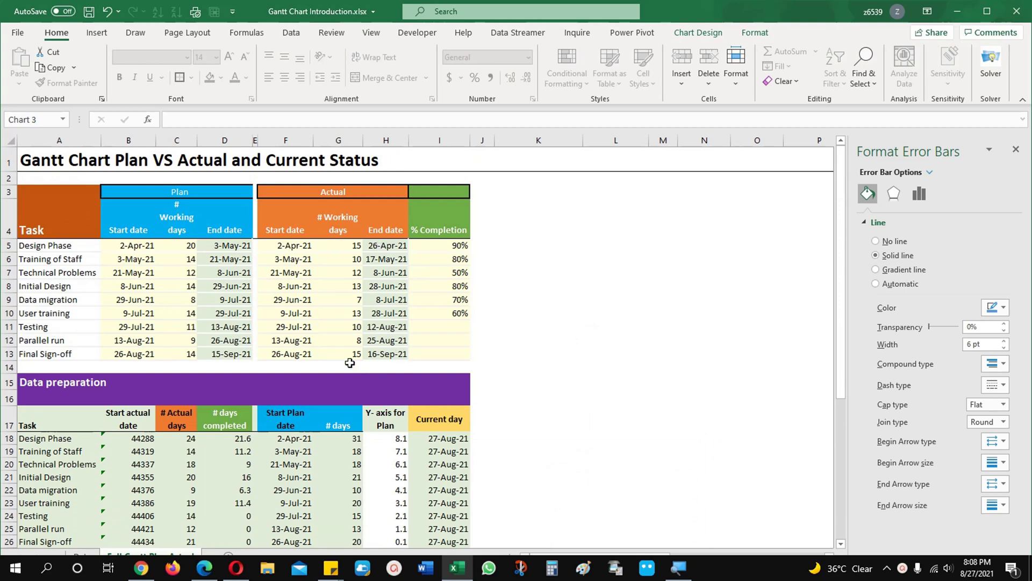
scroll(367, 365, down, 3)
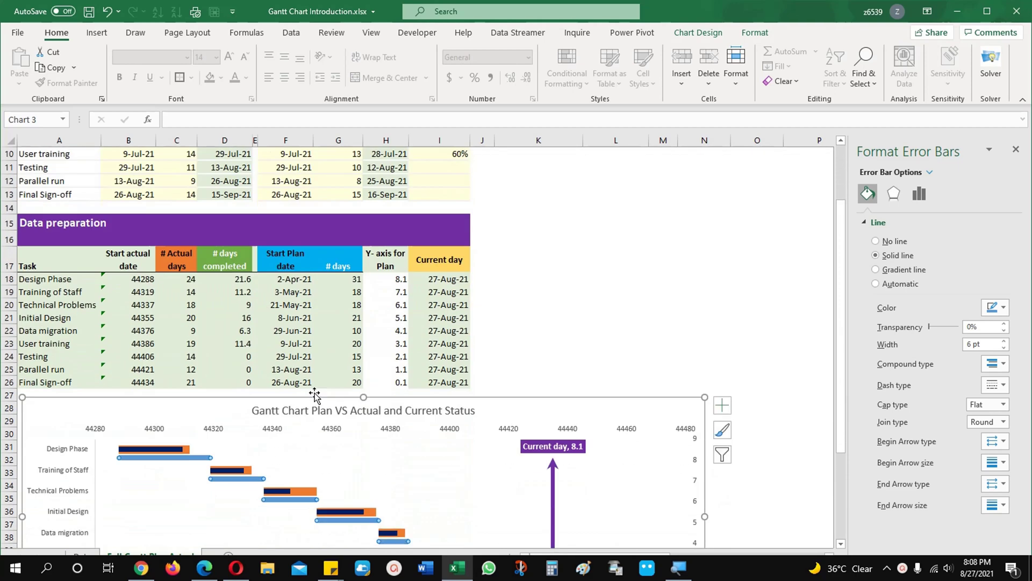
click(63, 271)
drag(63, 272, 457, 384)
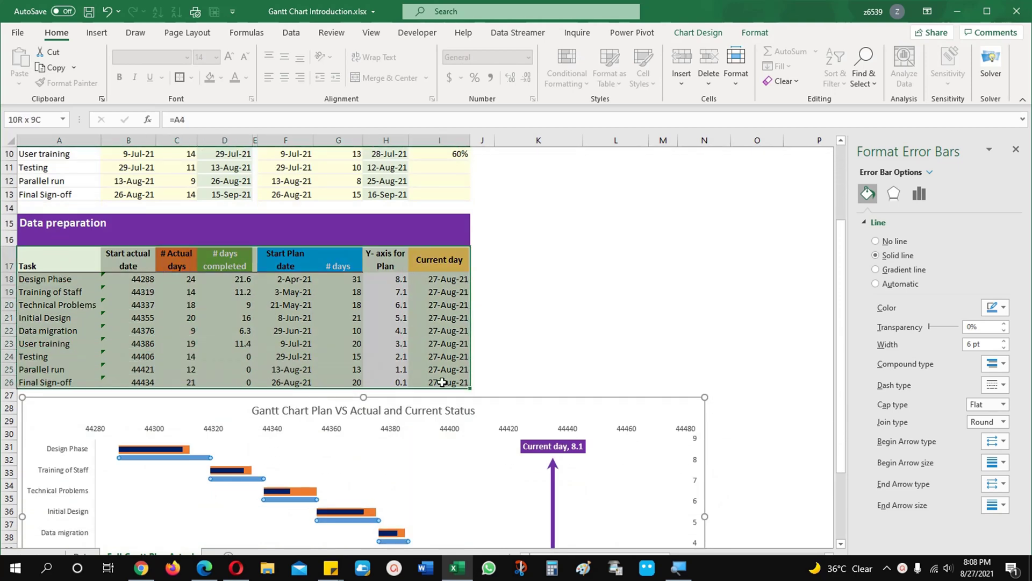
click(543, 397)
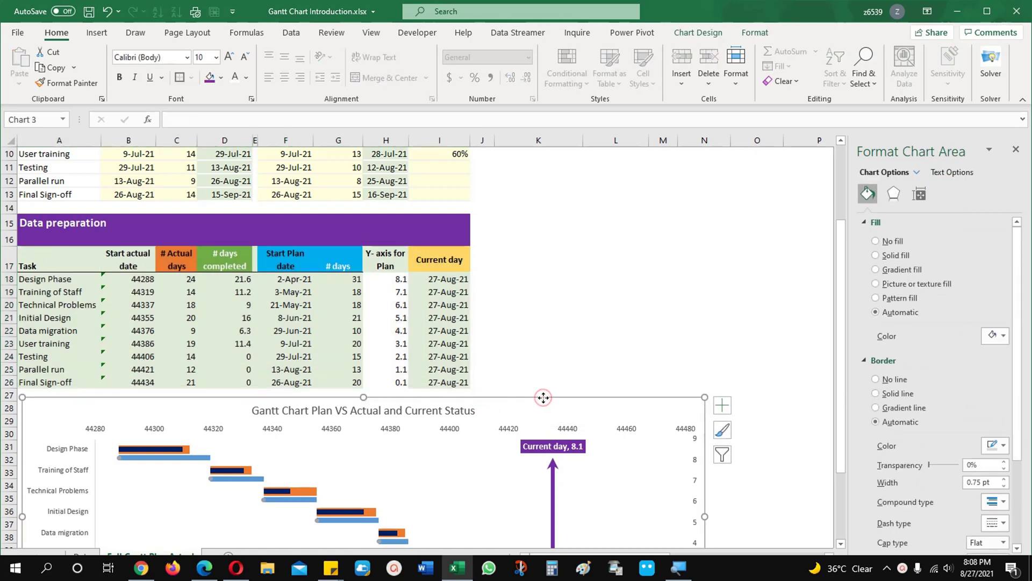
key(Delete)
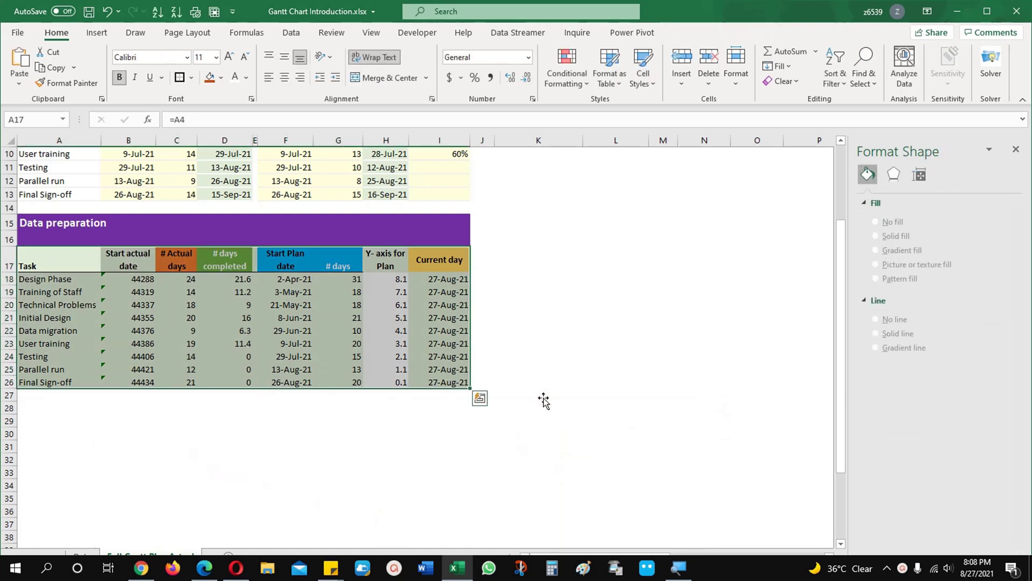
Step: Copy F19's date format onto Start actual dates B18:B26 with Format Painter, then select A17:C26
click(455, 476)
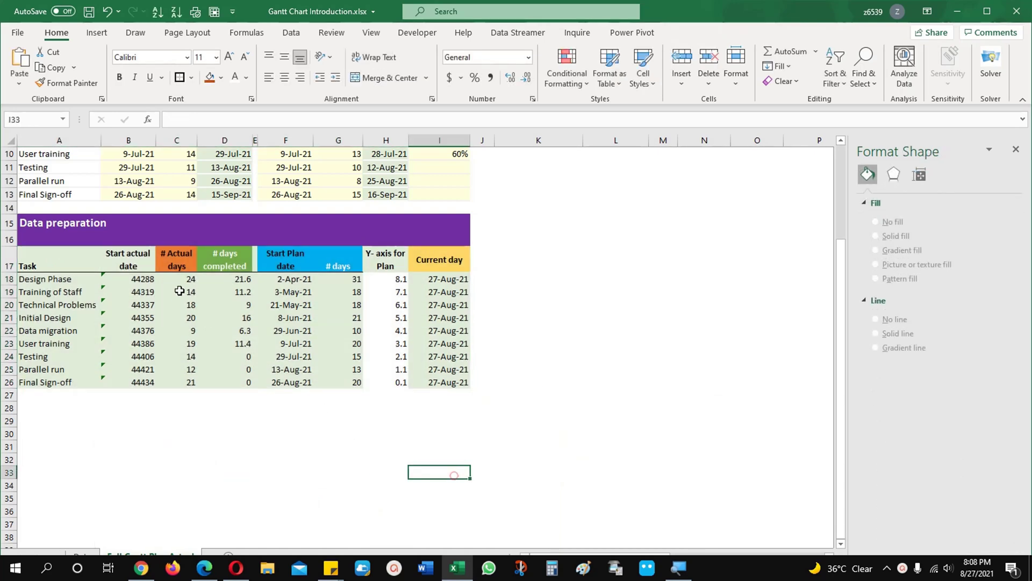
click(288, 294)
click(67, 82)
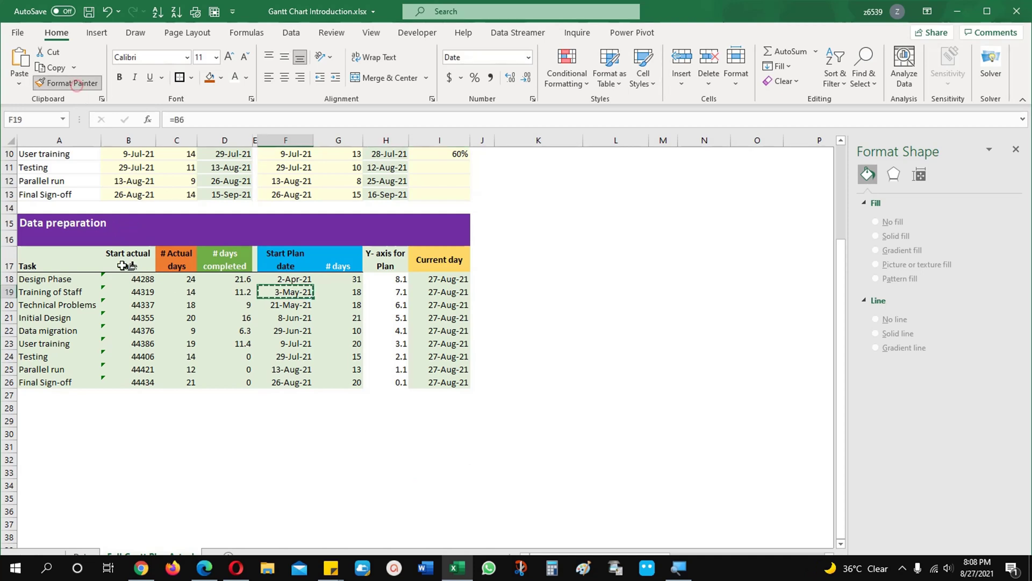
drag(130, 279, 120, 383)
click(120, 331)
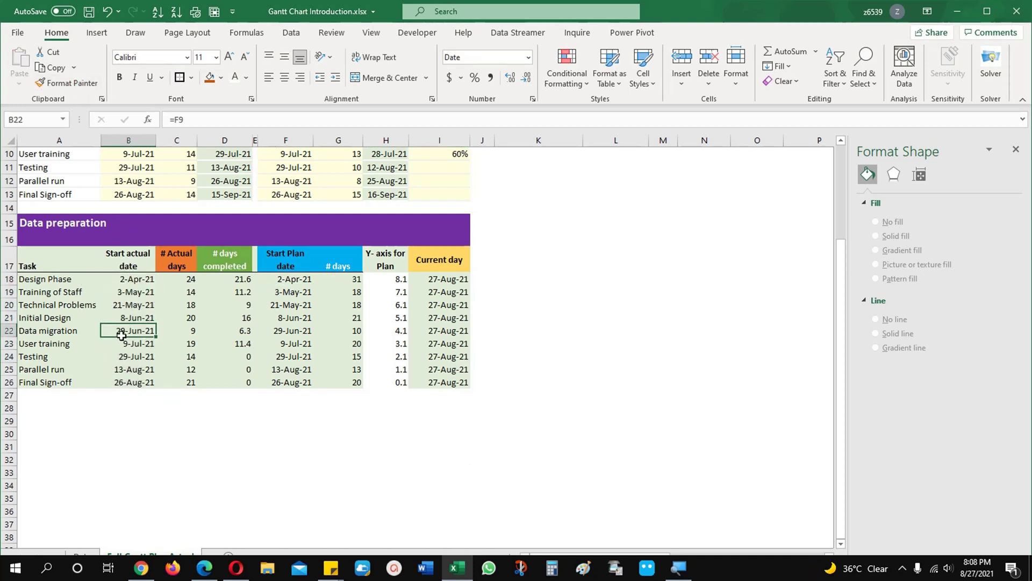
drag(143, 279, 138, 383)
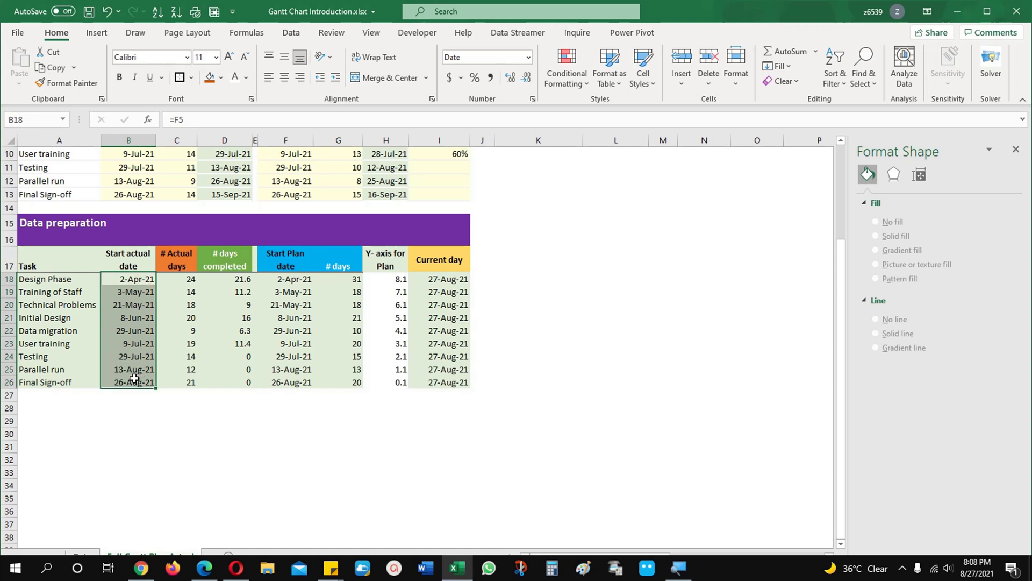
drag(46, 260, 176, 383)
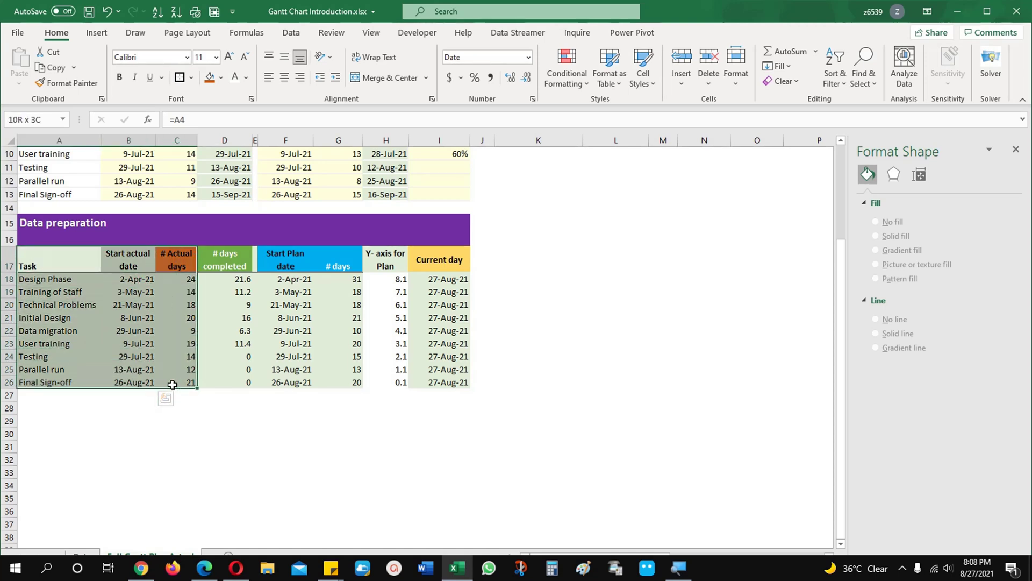
click(99, 36)
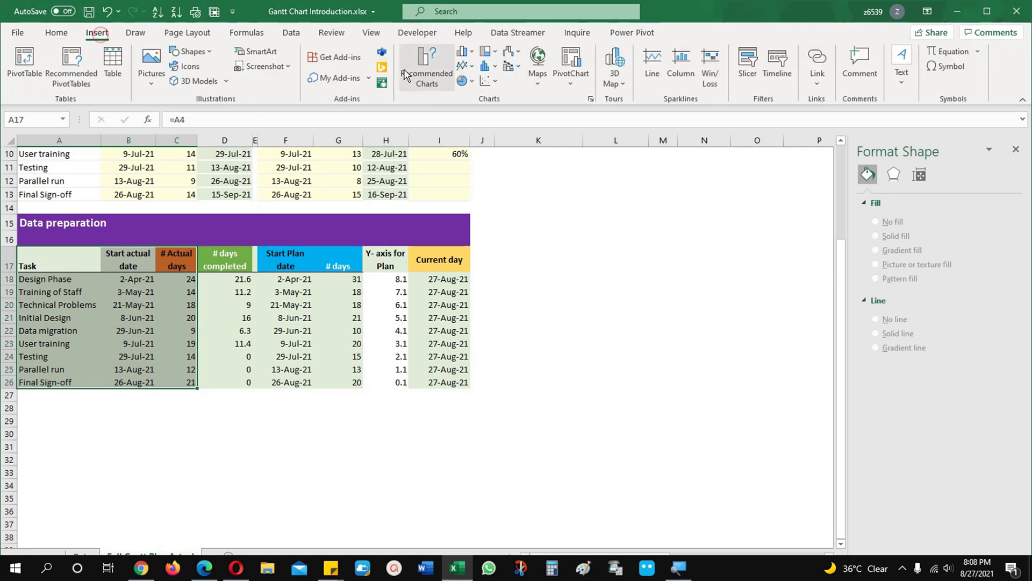
click(464, 52)
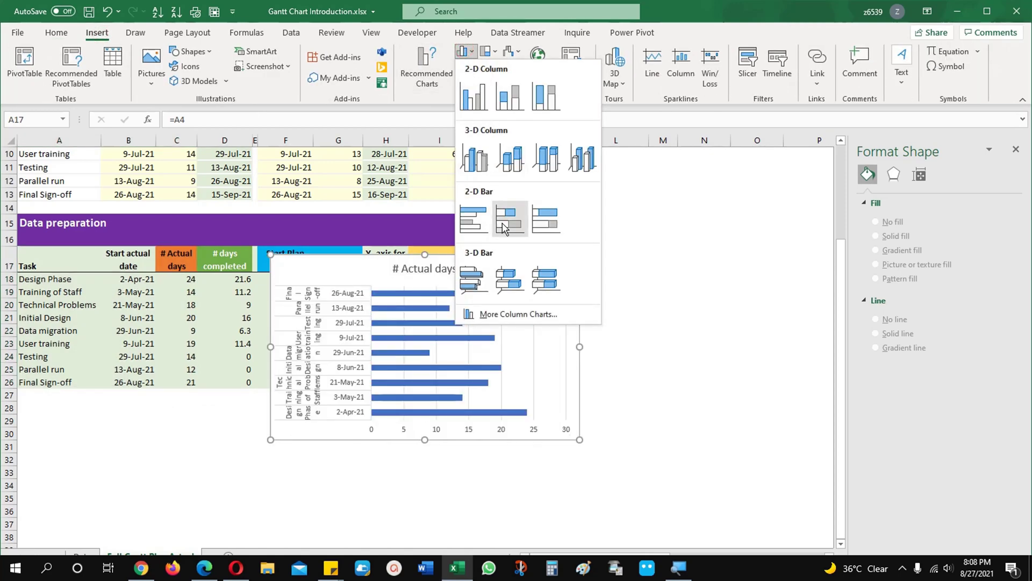
click(508, 219)
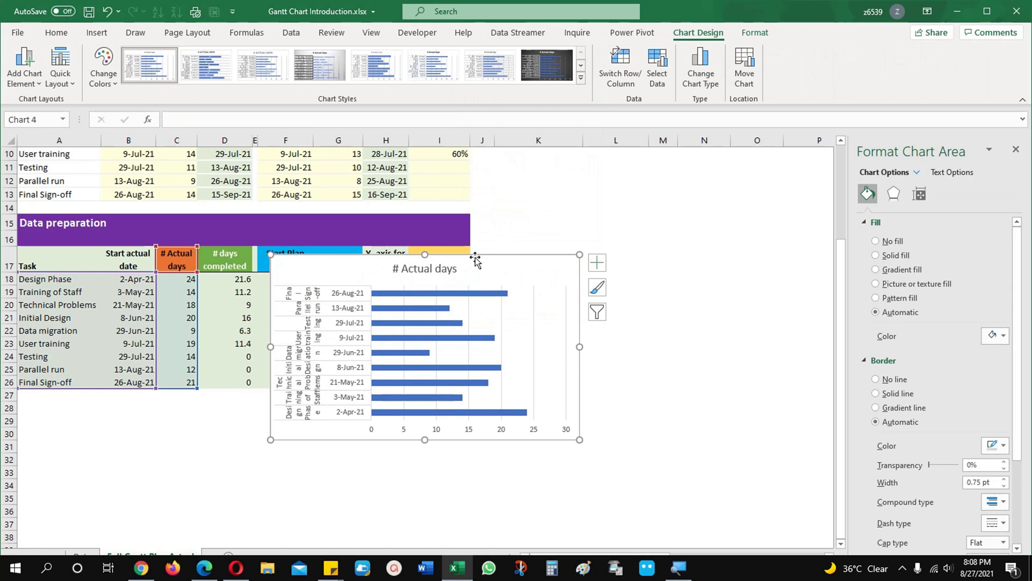
mouse_move(475, 260)
mouse_down()
mouse_move(553, 255)
mouse_move(431, 259)
mouse_move(492, 255)
mouse_up()
scroll(501, 307, up, 2)
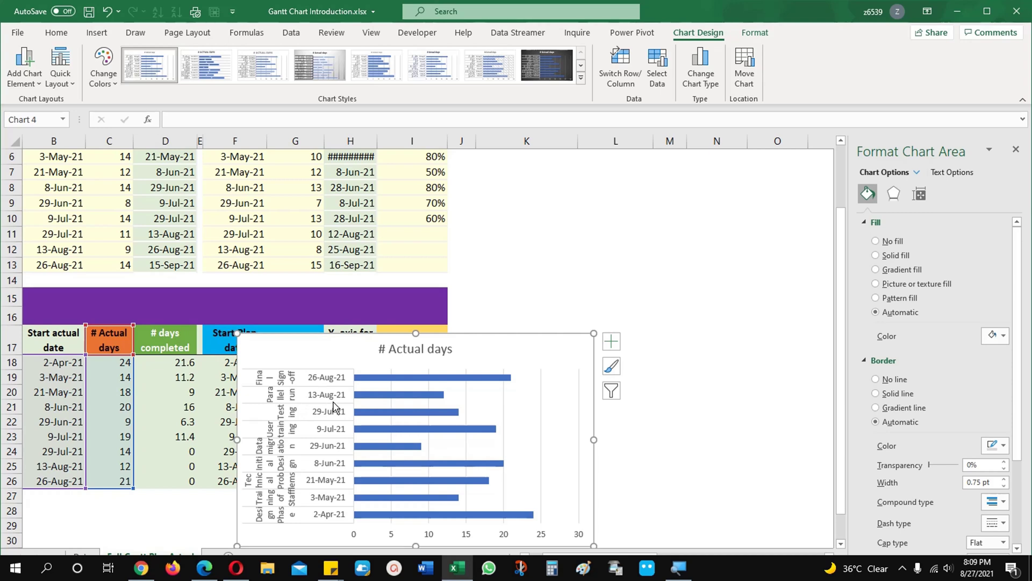
scroll(374, 433, down, 3)
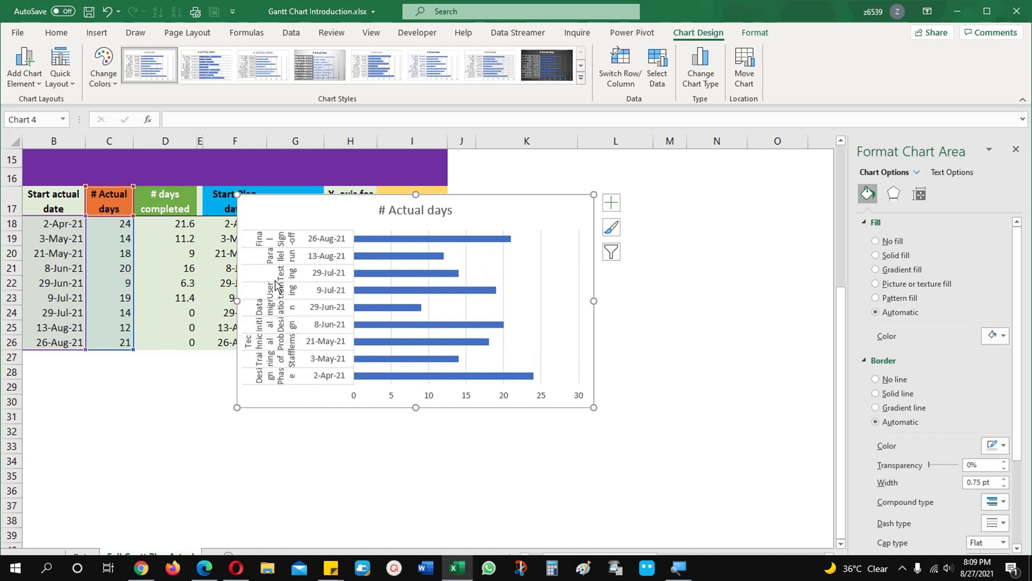
click(281, 259)
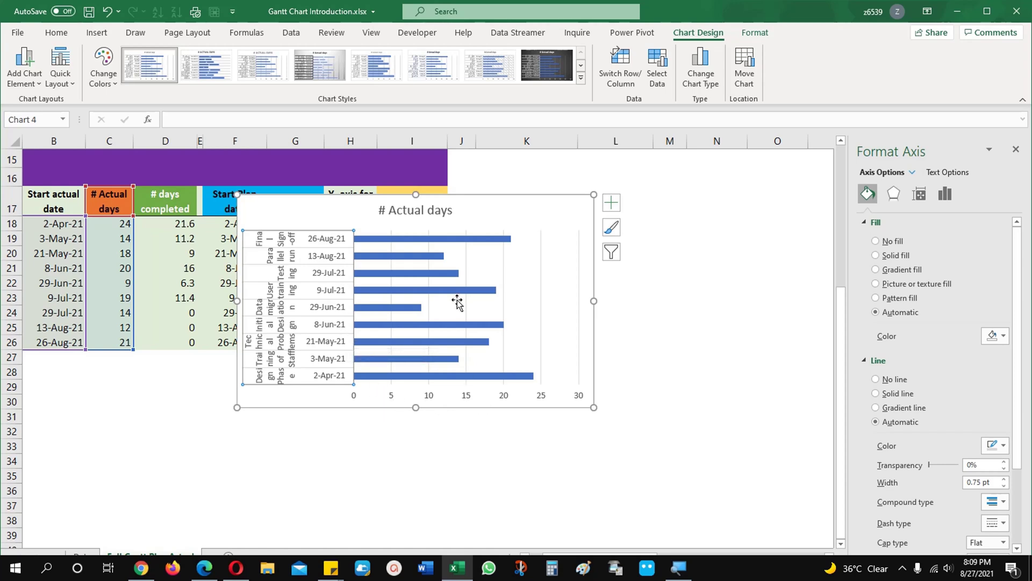
click(548, 198)
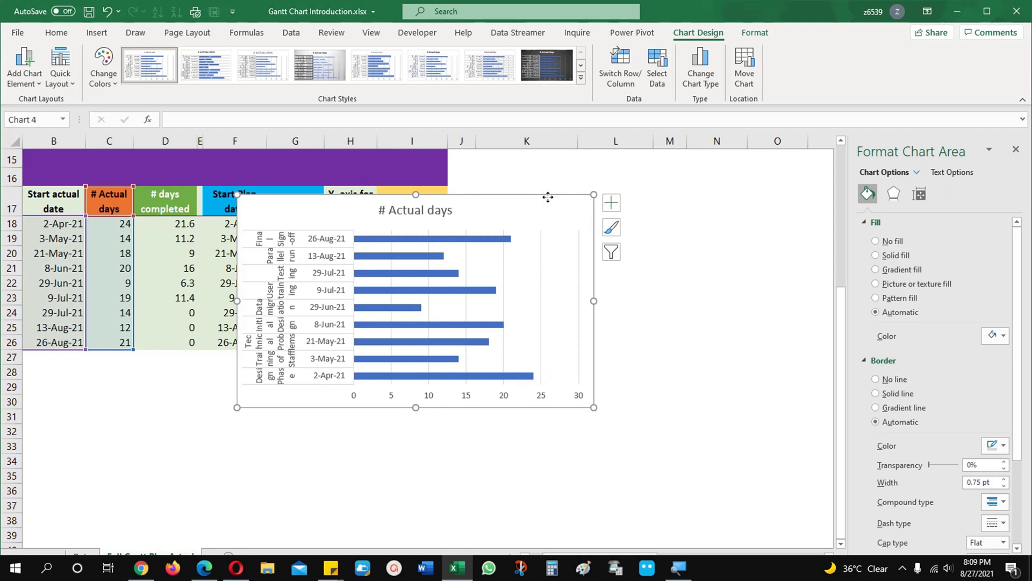
key(Delete)
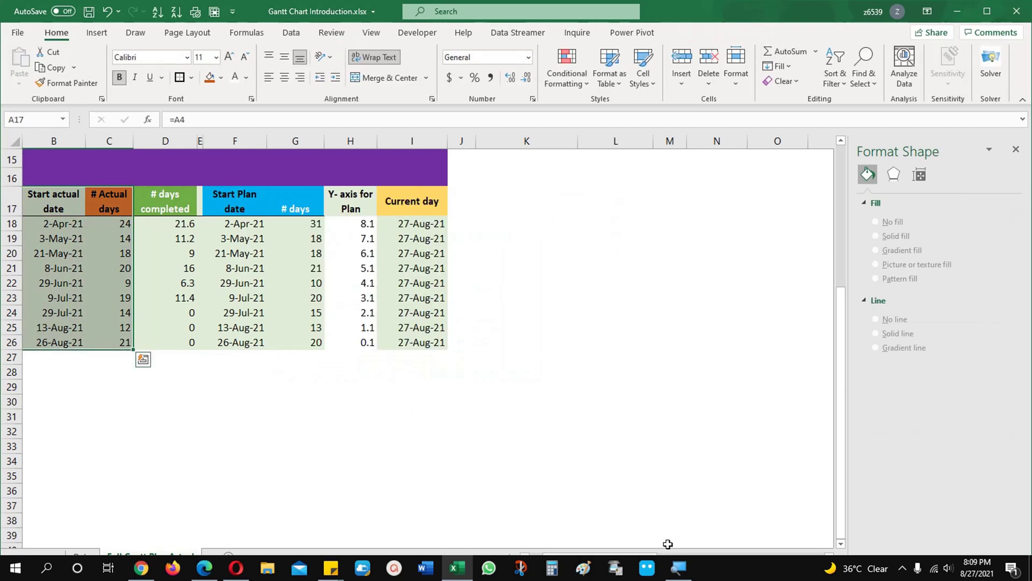
Step: Maximize the window, set B18:B26 to General so it shows serial numbers, and select A17:C26
click(987, 11)
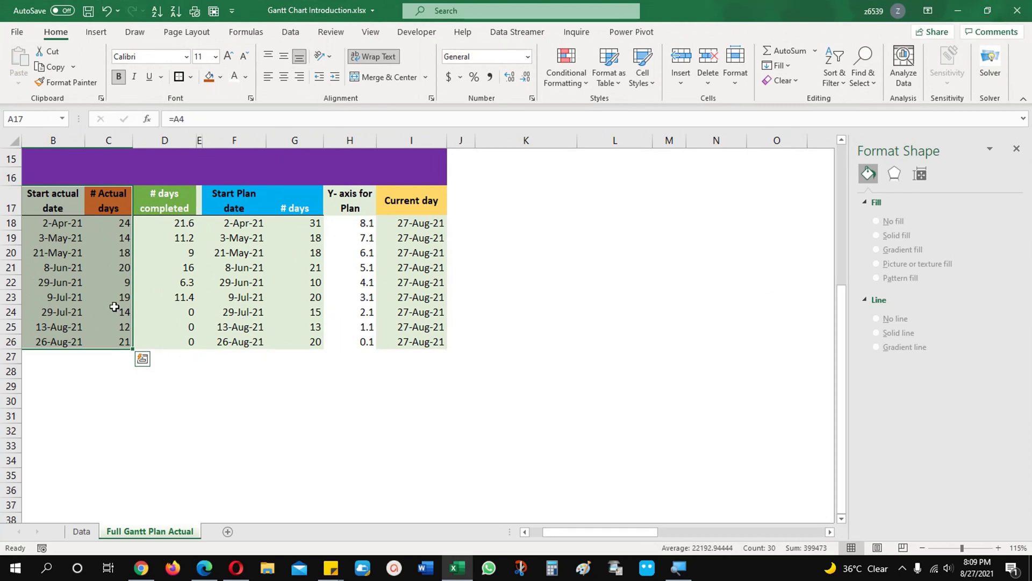
click(95, 297)
key(Left)
key(Left)
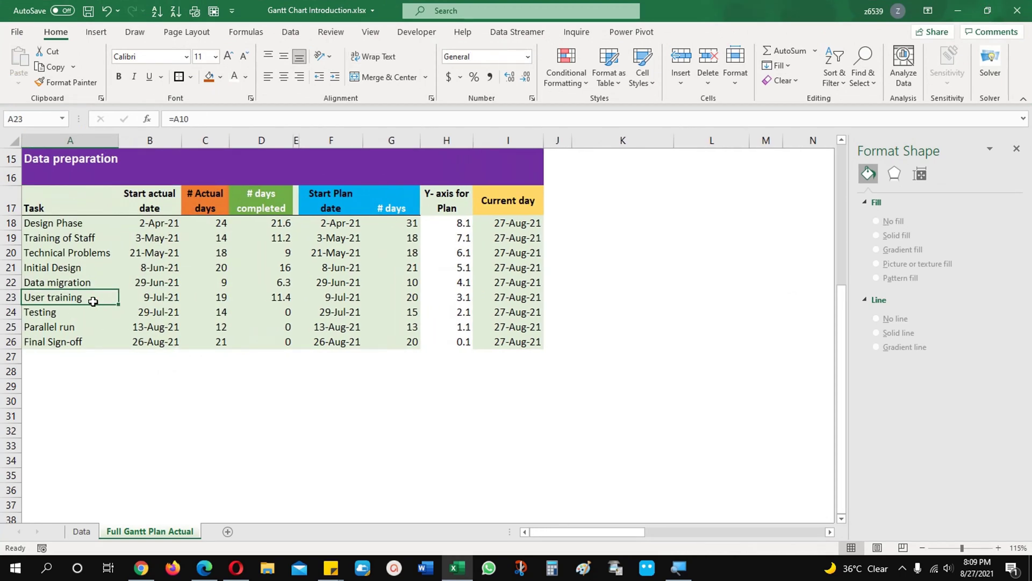
drag(159, 226, 166, 340)
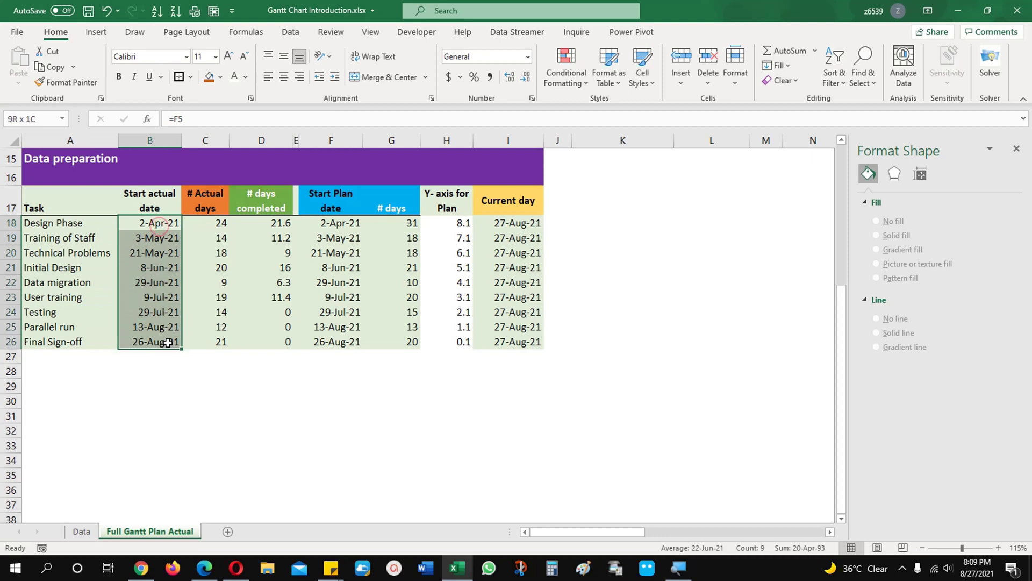
click(528, 56)
click(512, 79)
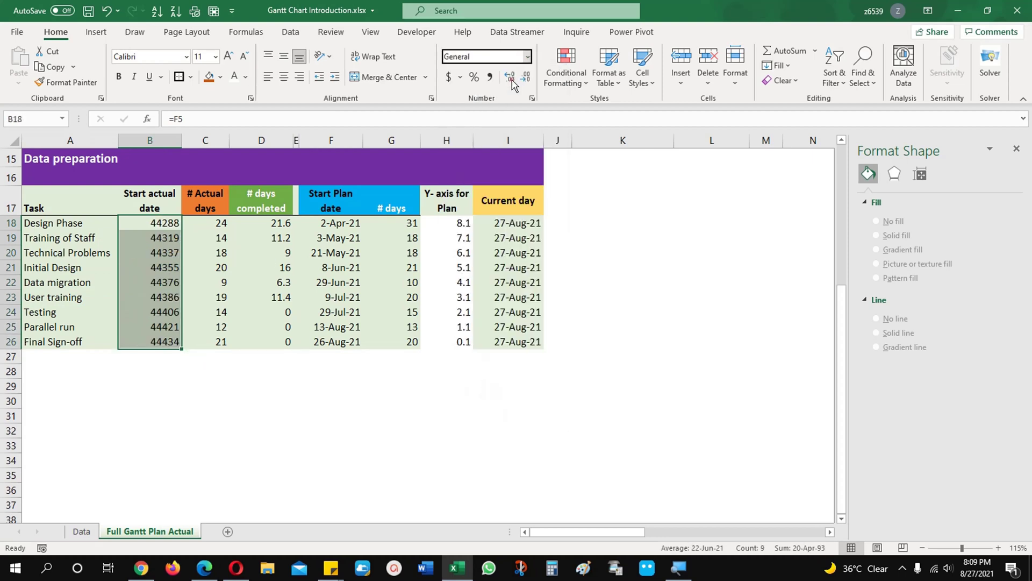
click(94, 265)
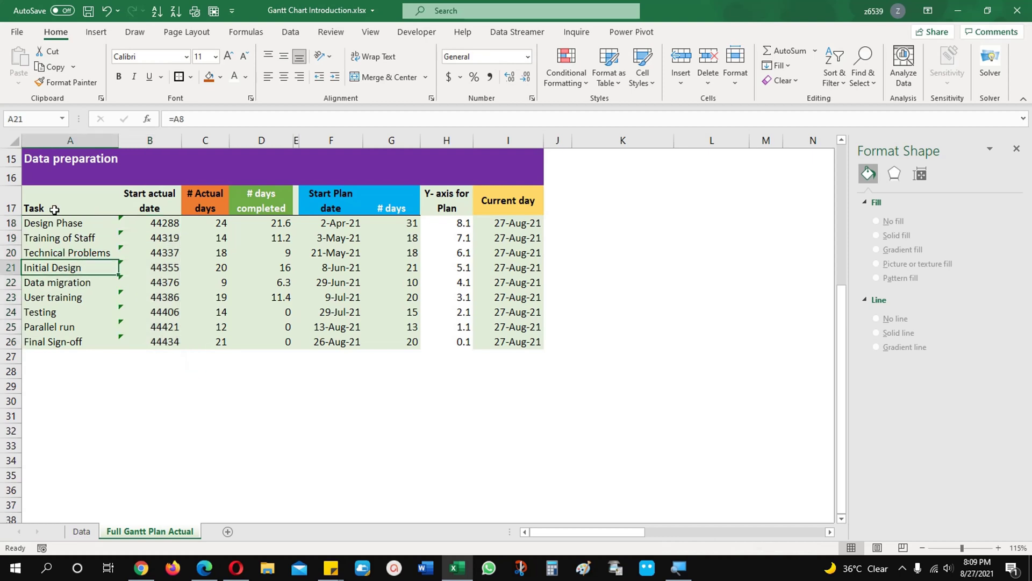
drag(80, 205, 208, 341)
Step: Insert a stacked bar chart of the selected data and open the task-name axis formatting
click(99, 33)
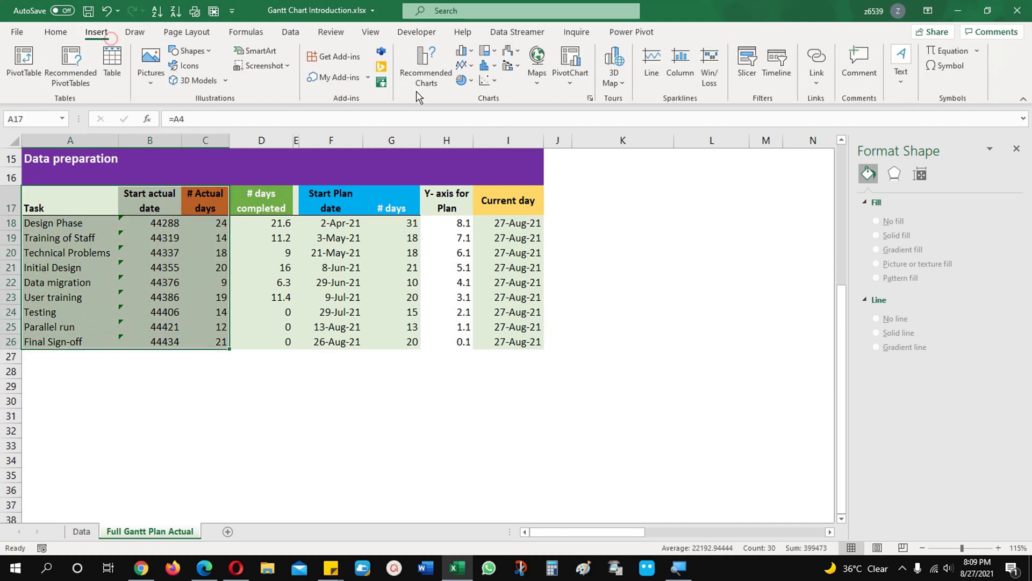
click(461, 50)
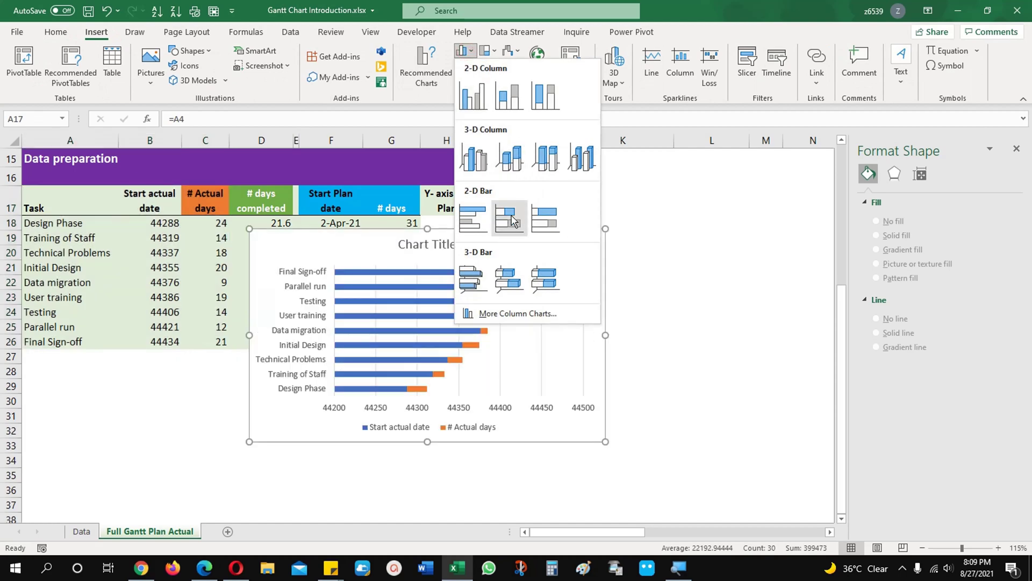
click(511, 214)
drag(507, 231, 494, 264)
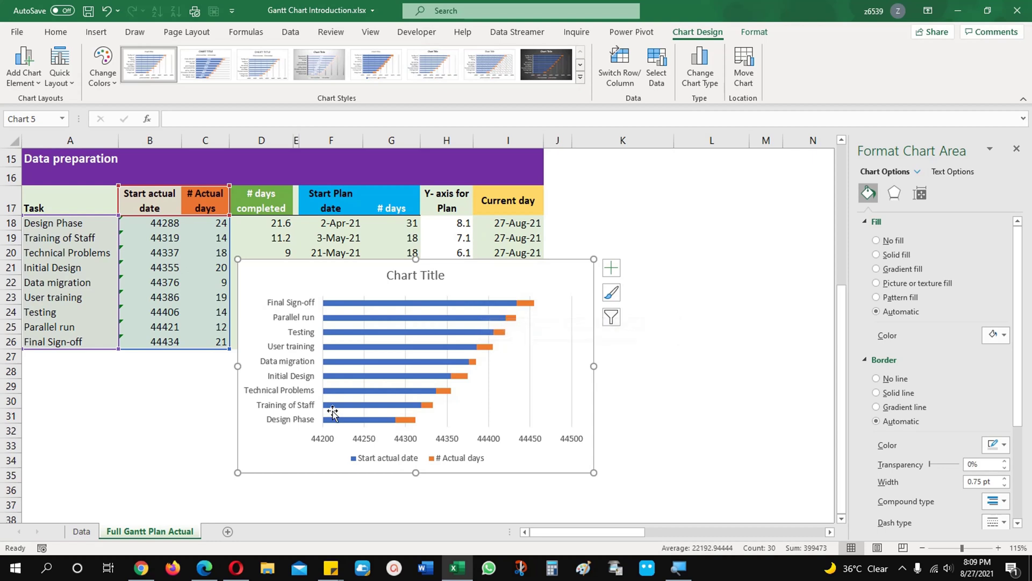
click(290, 358)
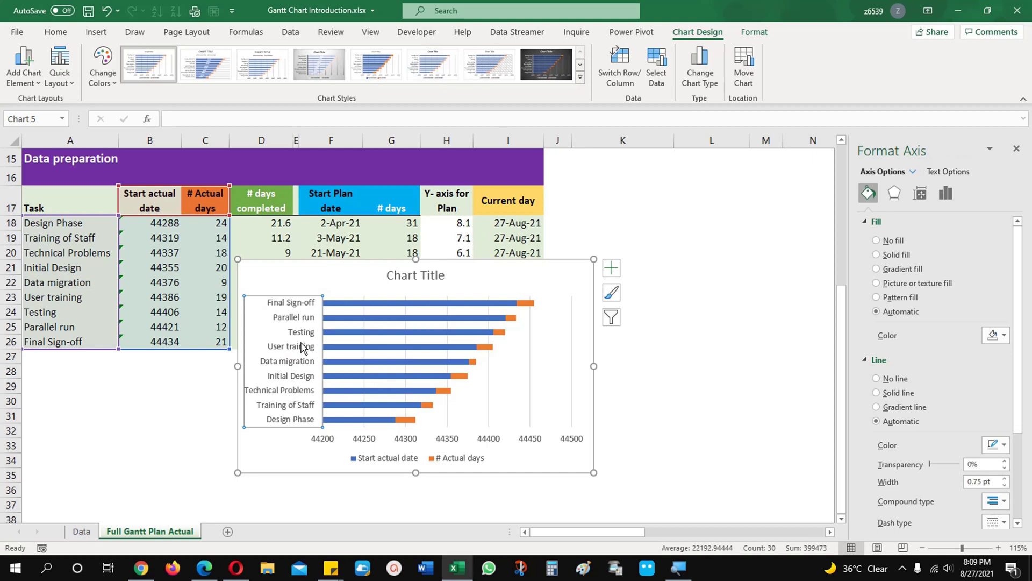
click(945, 193)
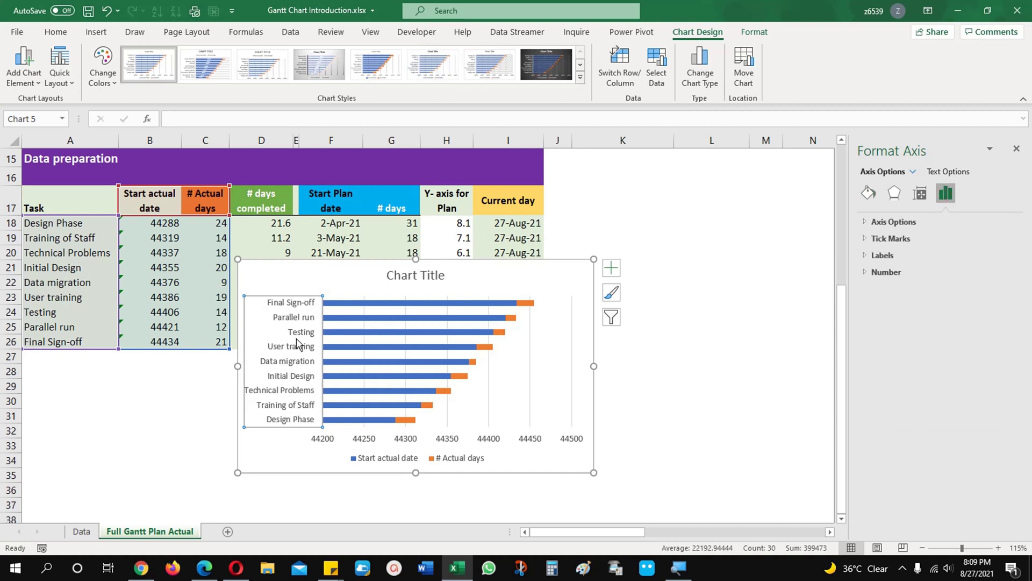
Step: List the task axis categories in reverse order and delete the chart legend
click(873, 222)
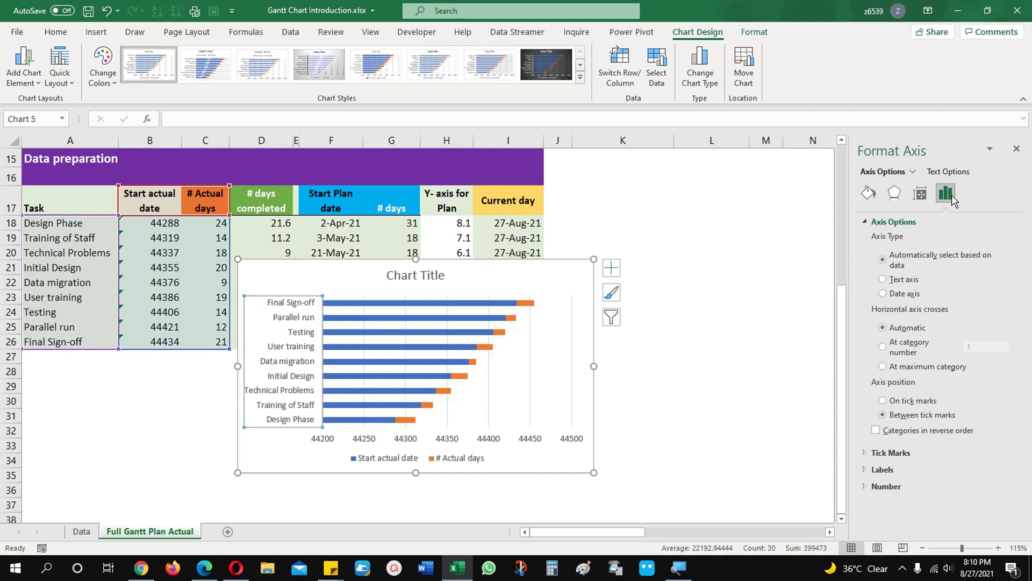
click(875, 431)
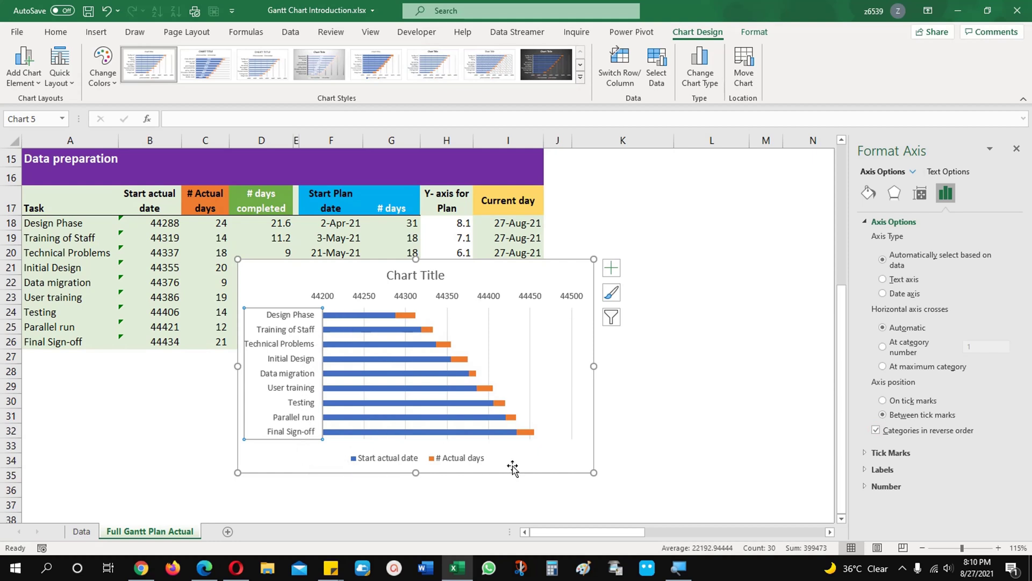
click(441, 461)
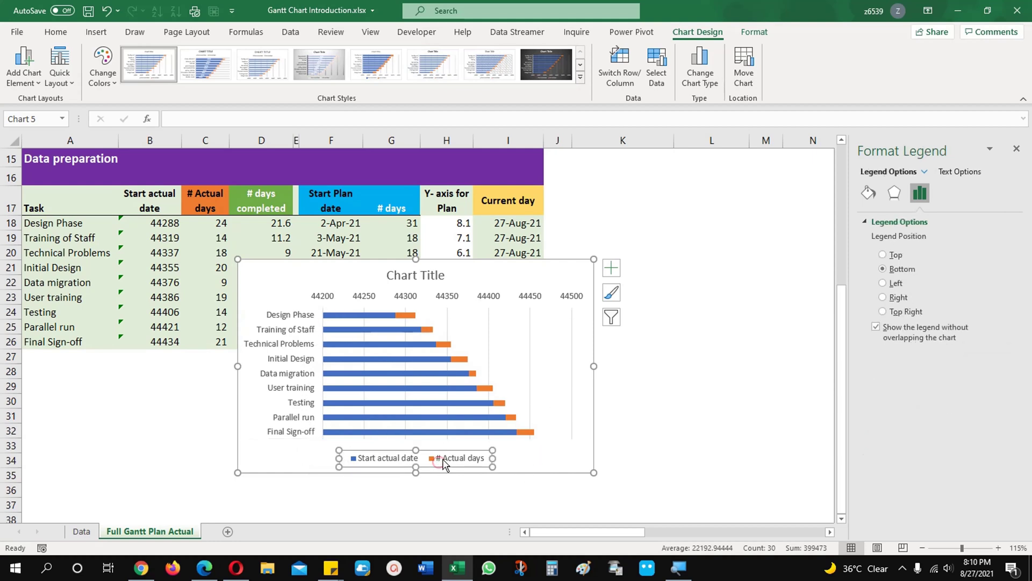
key(Delete)
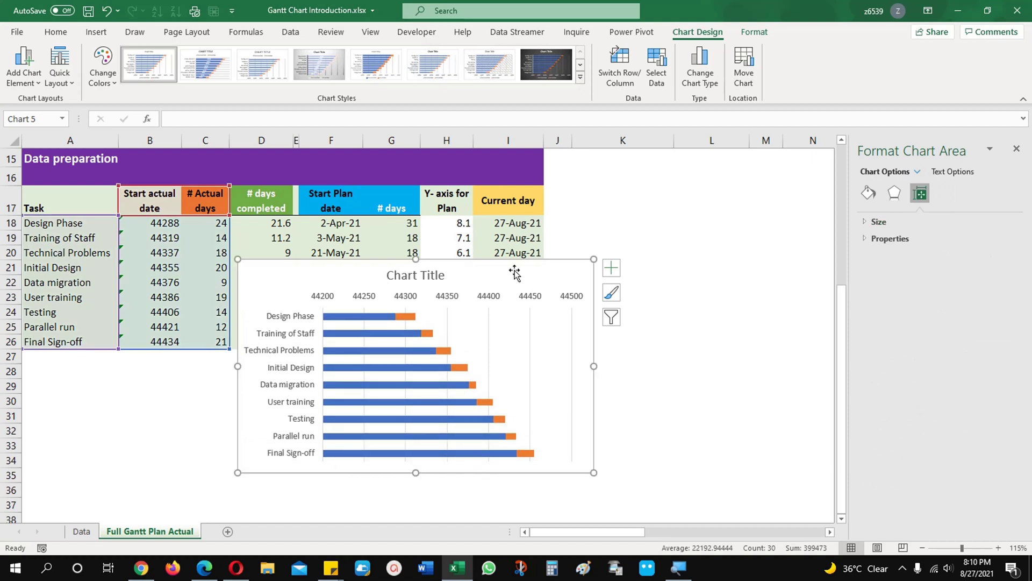
Step: Move the chart below the data table and enlarge it
drag(514, 273, 430, 340)
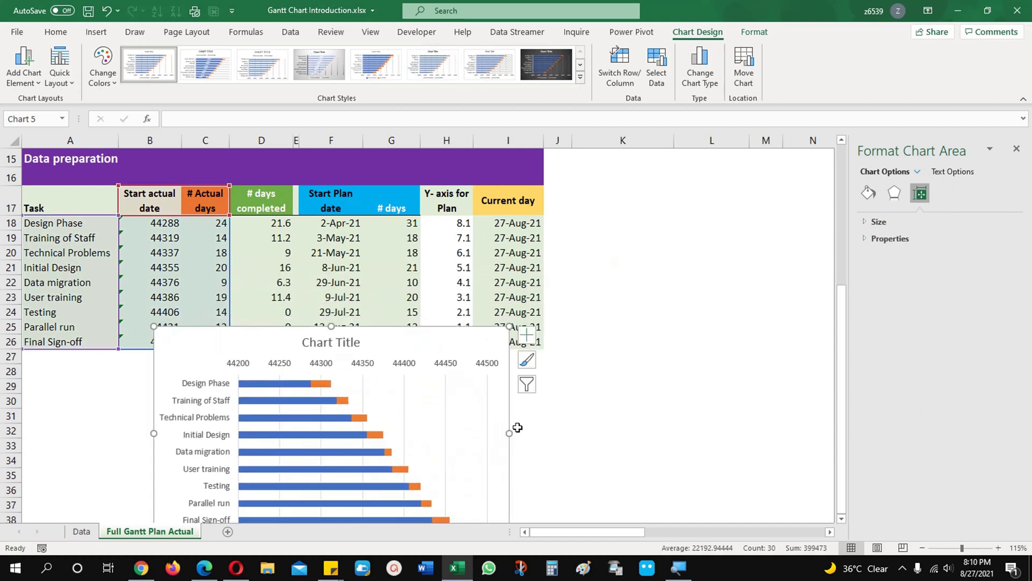
scroll(517, 428, down, 2)
drag(505, 357, 364, 379)
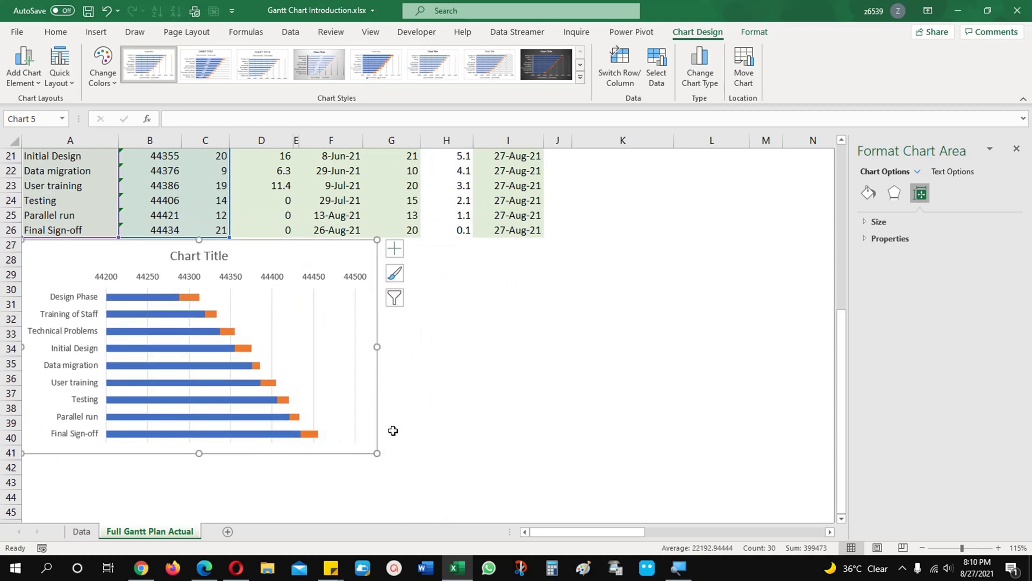
drag(378, 455, 543, 494)
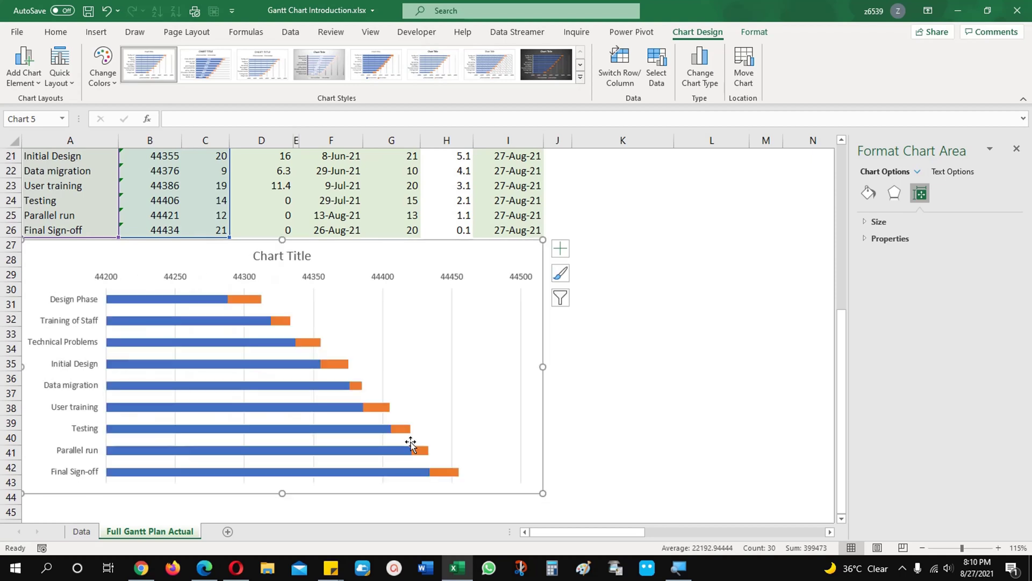
Step: Remove the vertical gridlines and select the blue start-date series
click(408, 313)
click(452, 326)
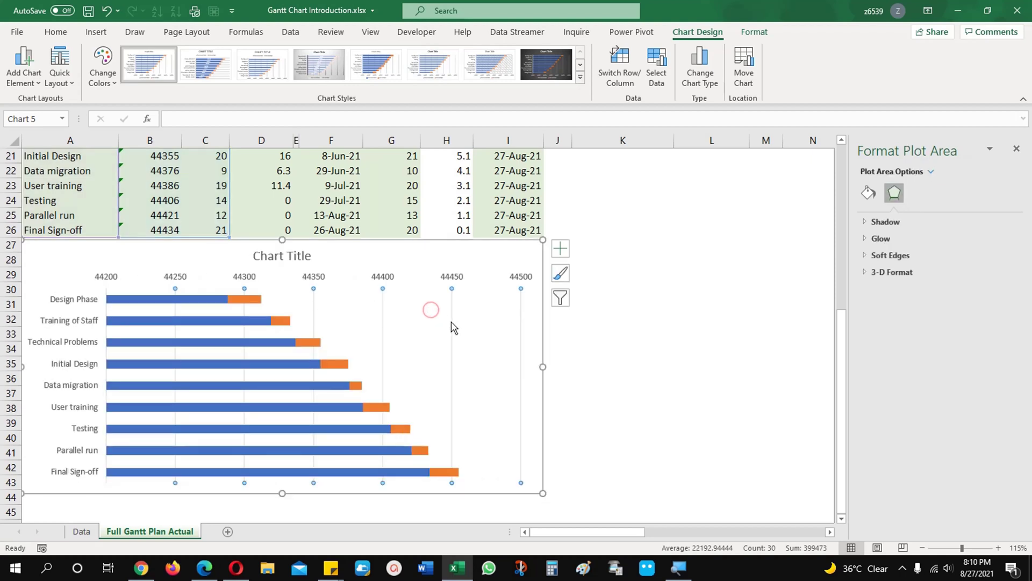
key(Escape)
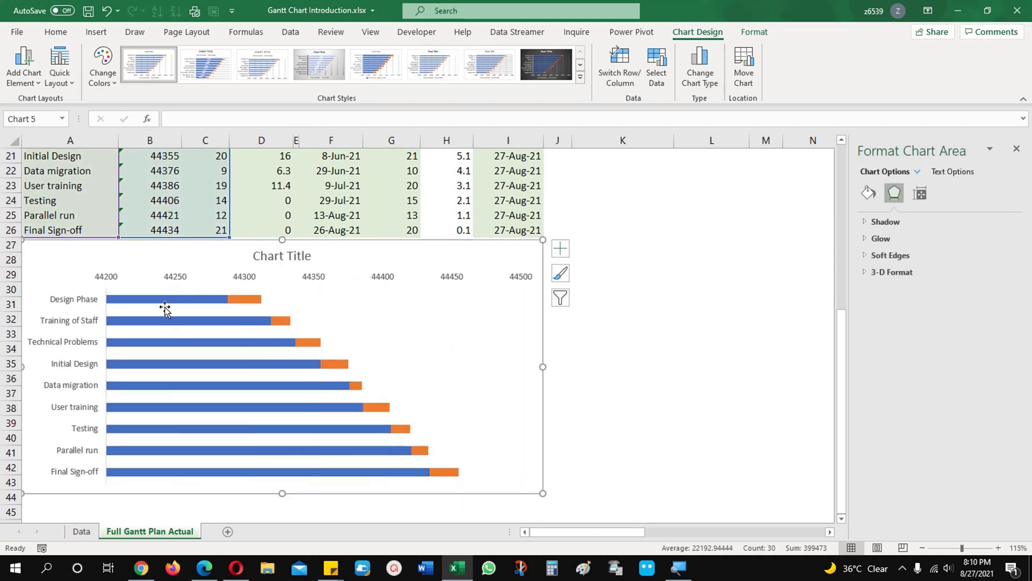
click(165, 307)
click(164, 300)
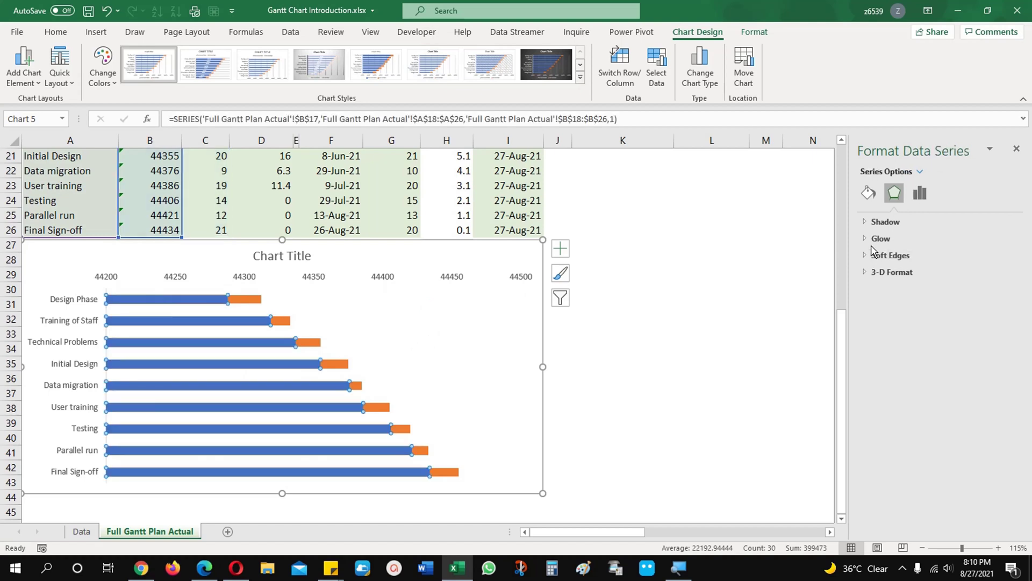
Step: Hide the blue start-date bars with No fill and No line
click(869, 193)
click(887, 241)
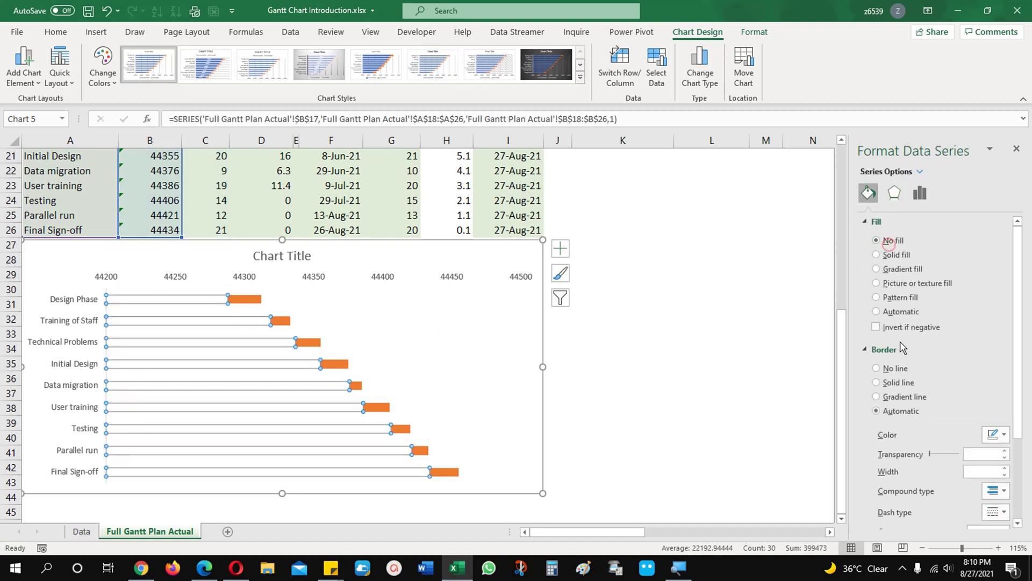
click(895, 368)
click(399, 371)
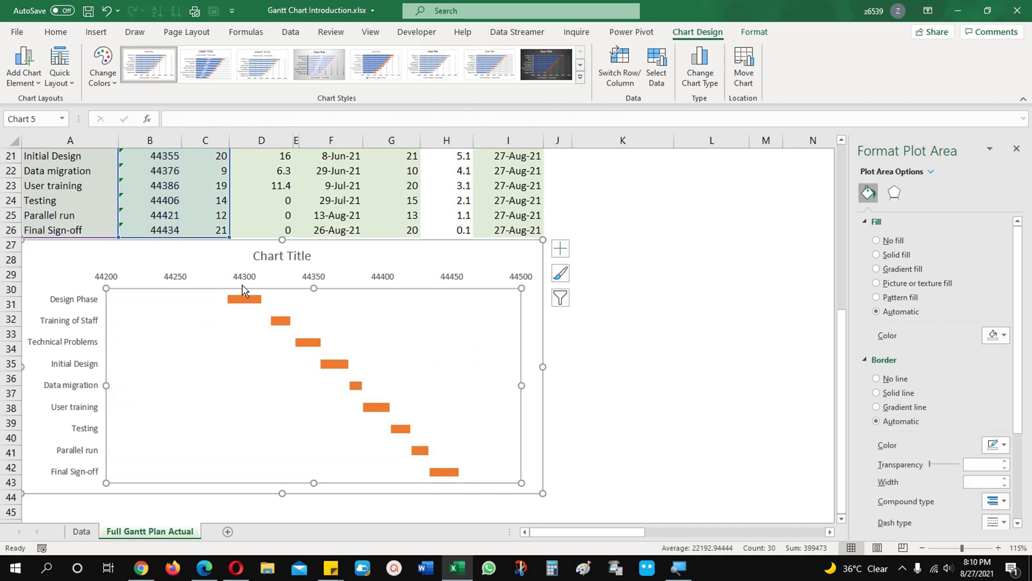
Step: Set the horizontal date axis bounds to minimum 44280 and maximum 44480
click(109, 279)
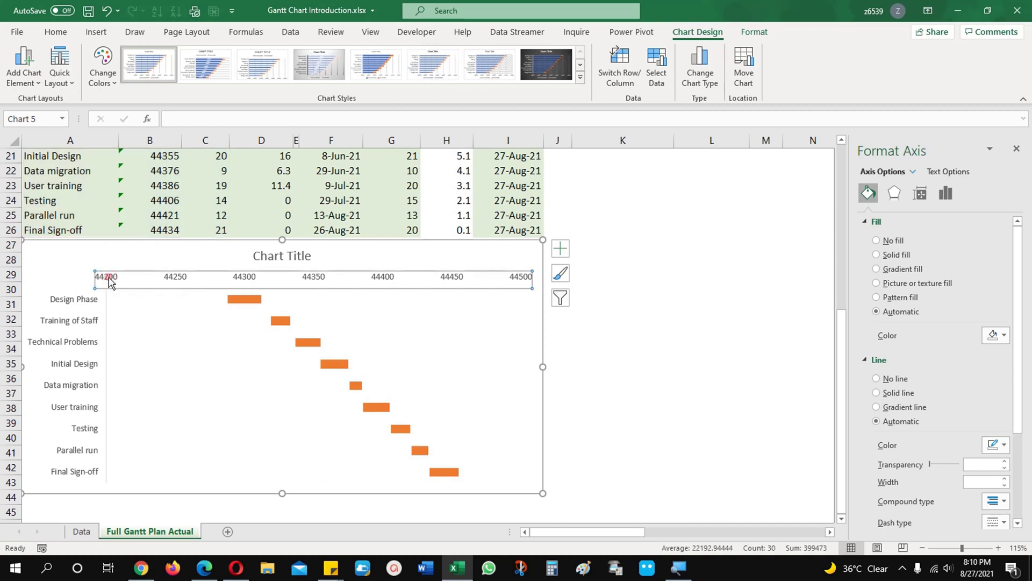
click(947, 194)
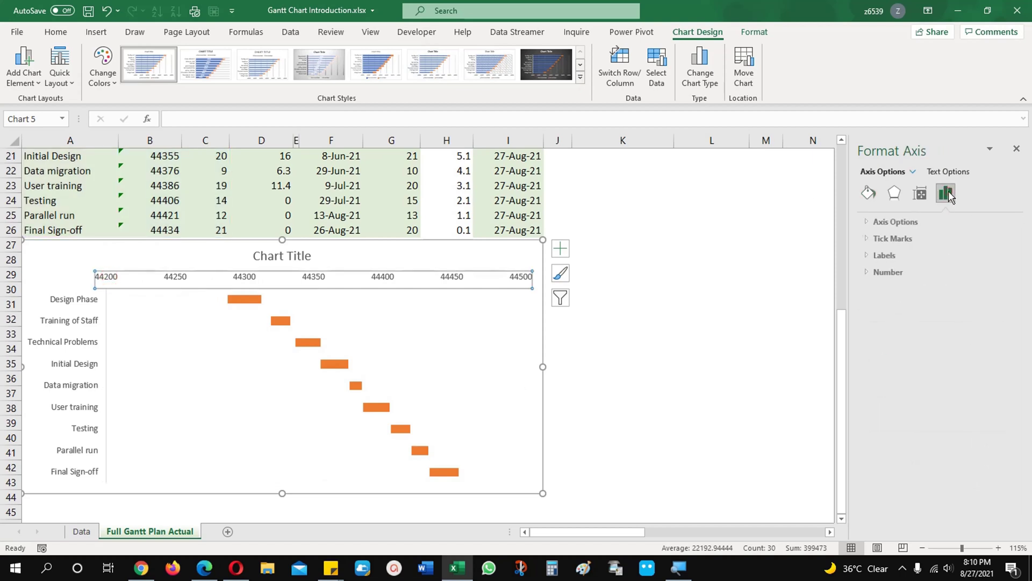
click(894, 223)
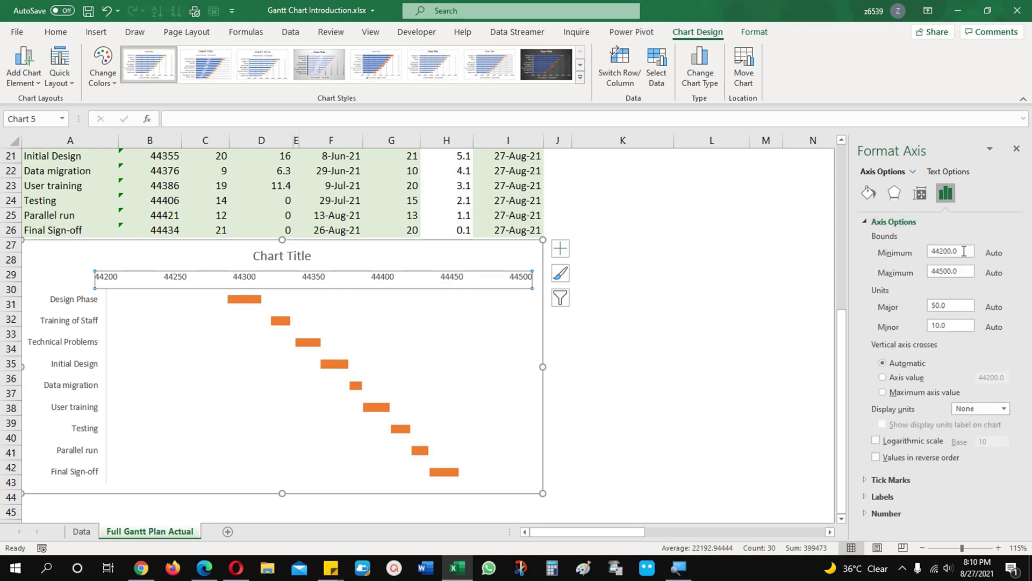
scroll(206, 299, up, 2)
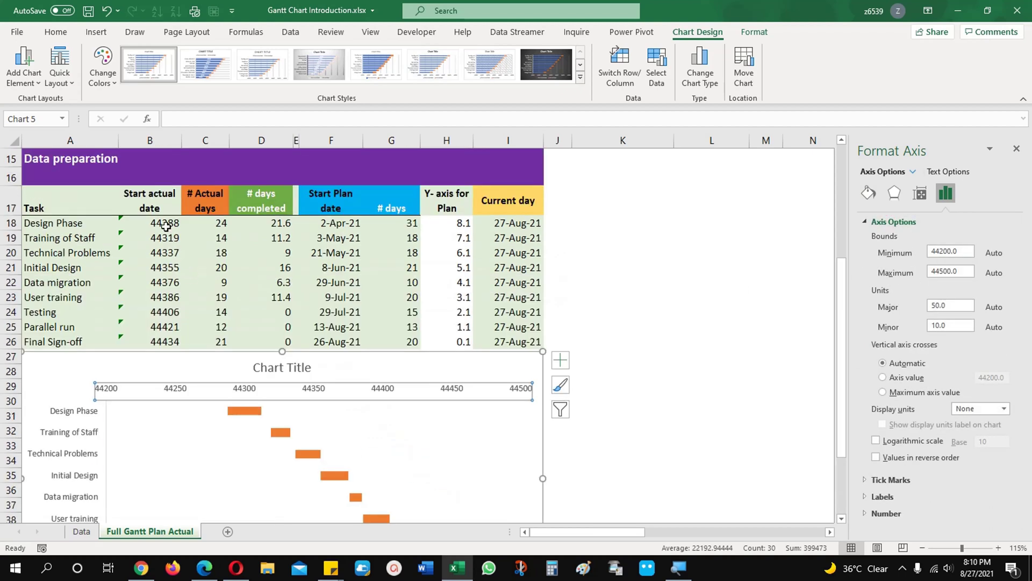
double_click(966, 252)
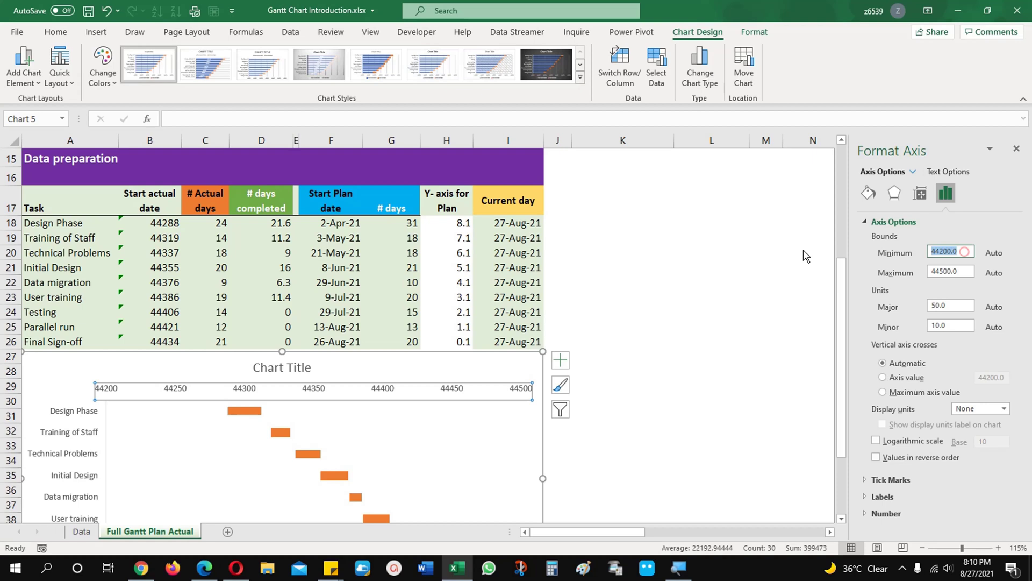
text(44)
double_click(964, 272)
text(44480)
key(Return)
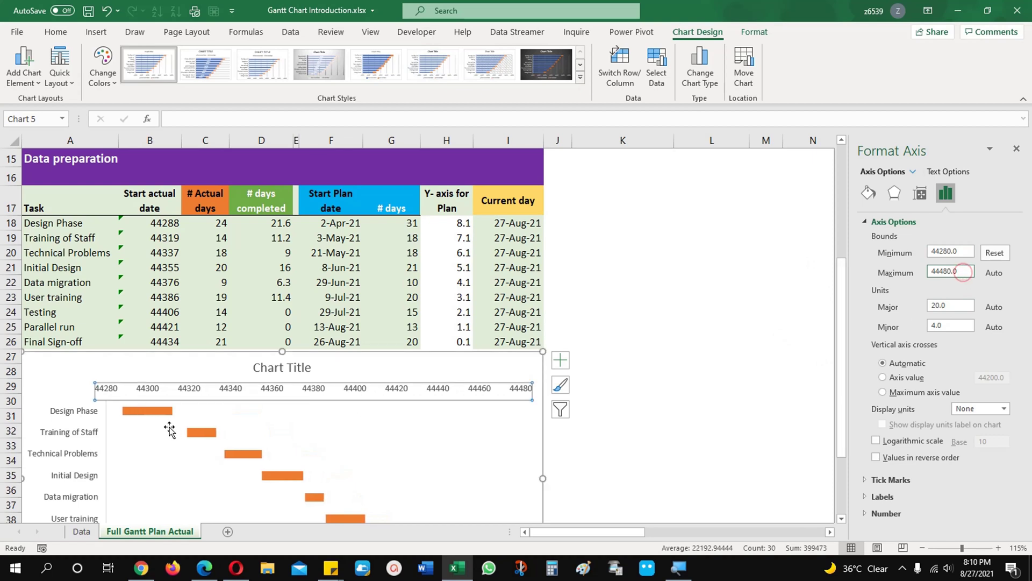
mouse_move(122, 420)
scroll(569, 466, down, 1)
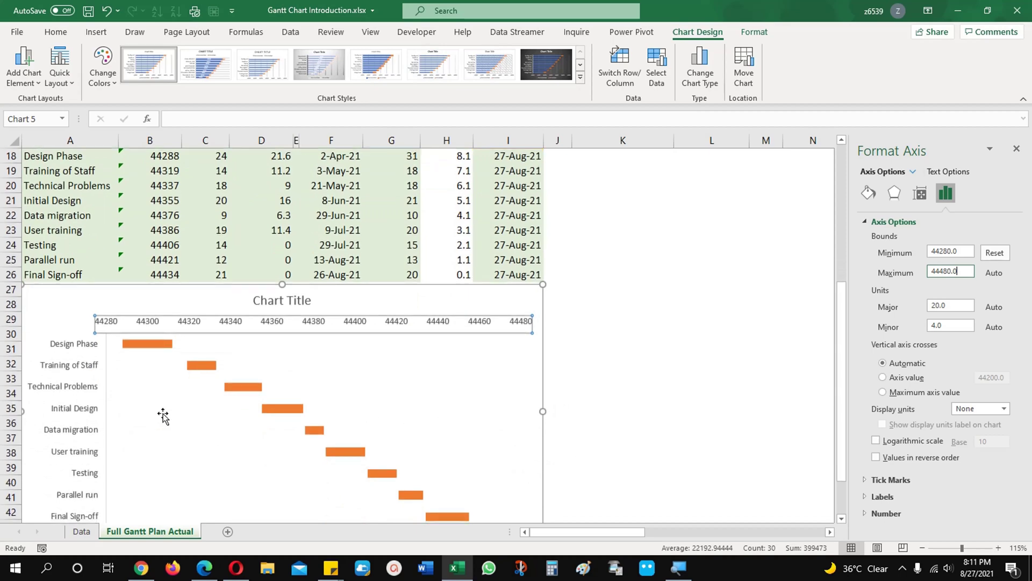
Step: Review the days-completed formulas in D18:D26 and the completion percentage in I5
click(158, 372)
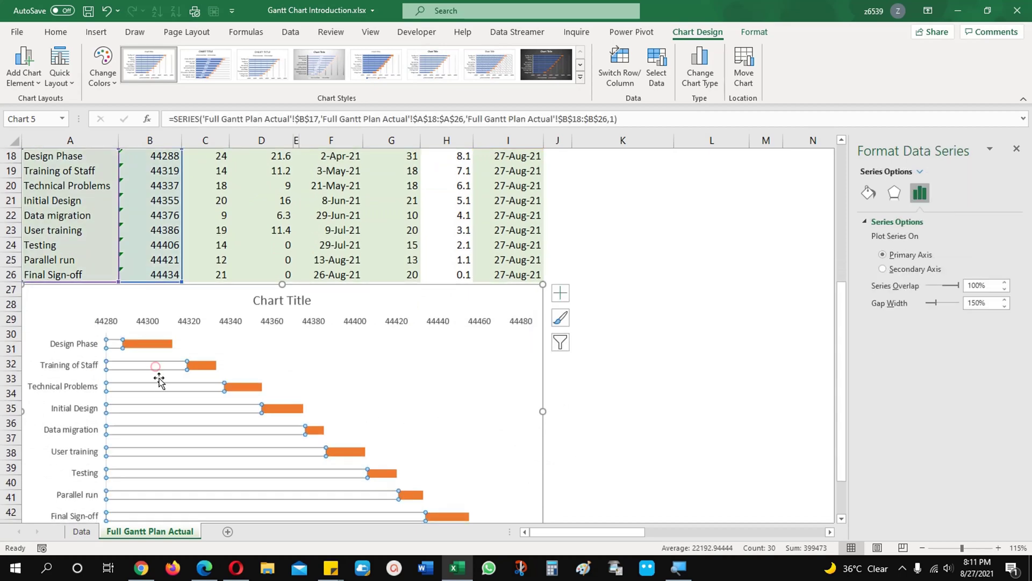
scroll(293, 376, up, 2)
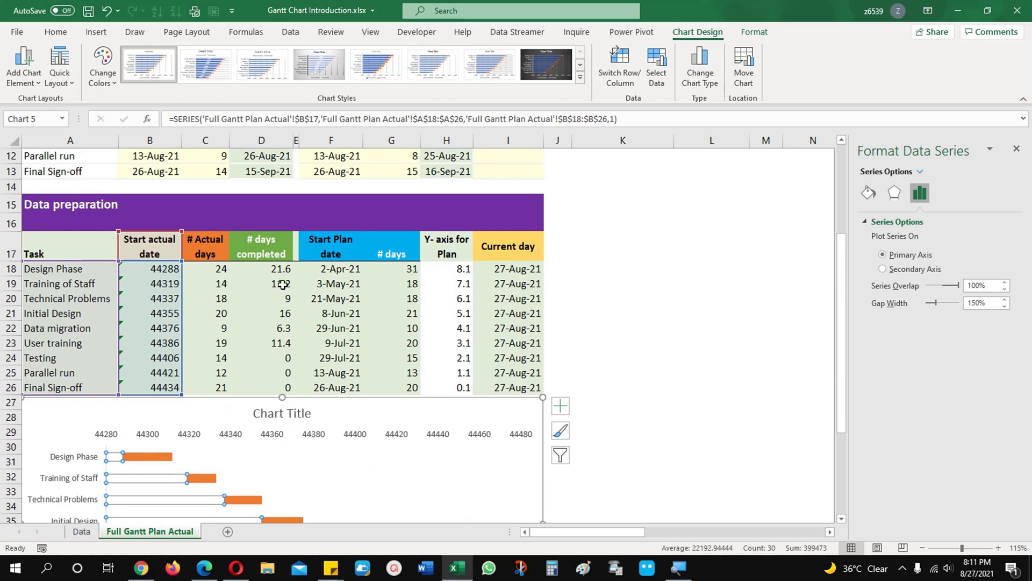
drag(265, 269, 276, 386)
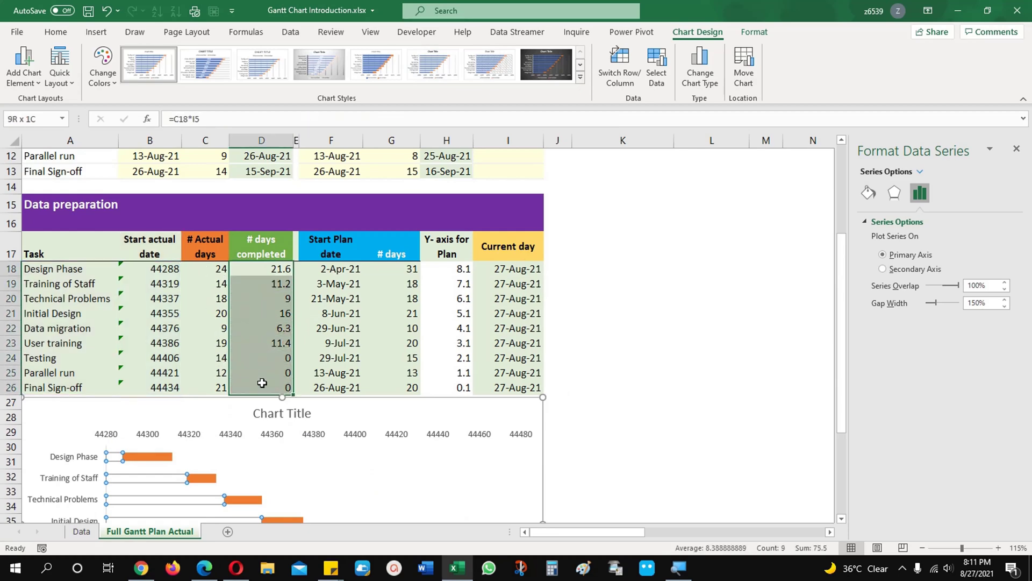
click(271, 343)
scroll(272, 345, up, 2)
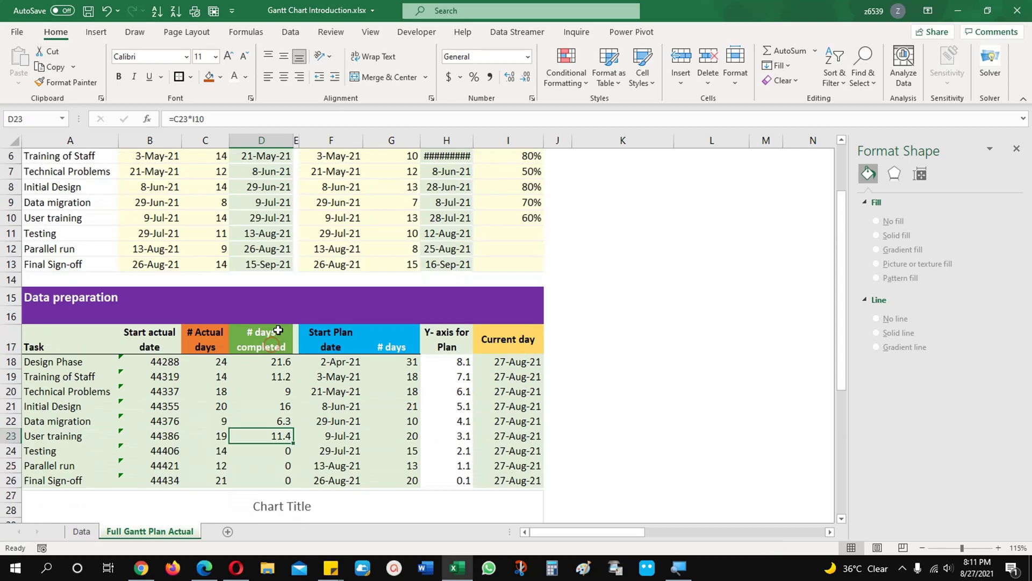
click(274, 361)
scroll(492, 223, up, 1)
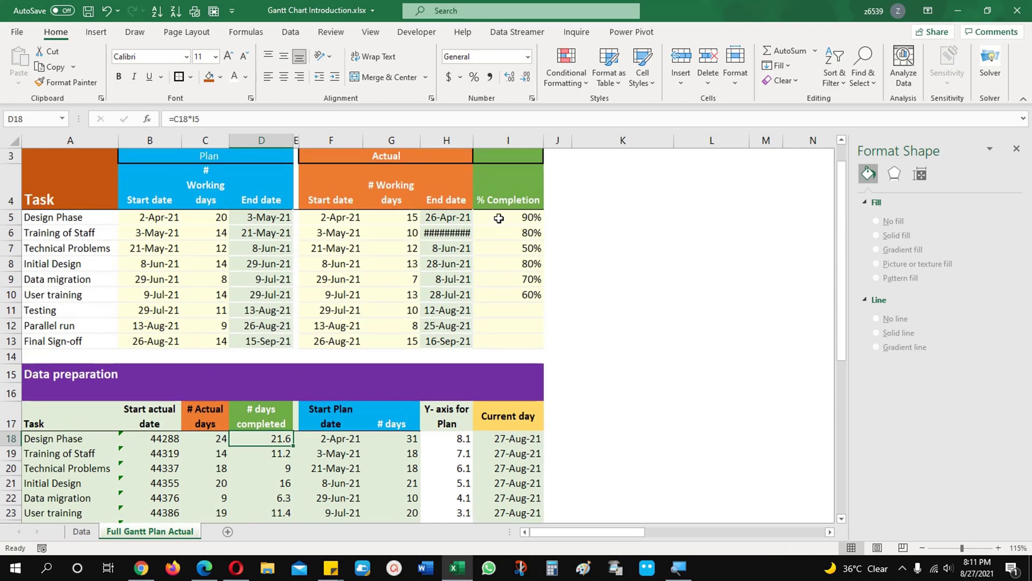
click(499, 218)
click(263, 440)
scroll(268, 462, down, 5)
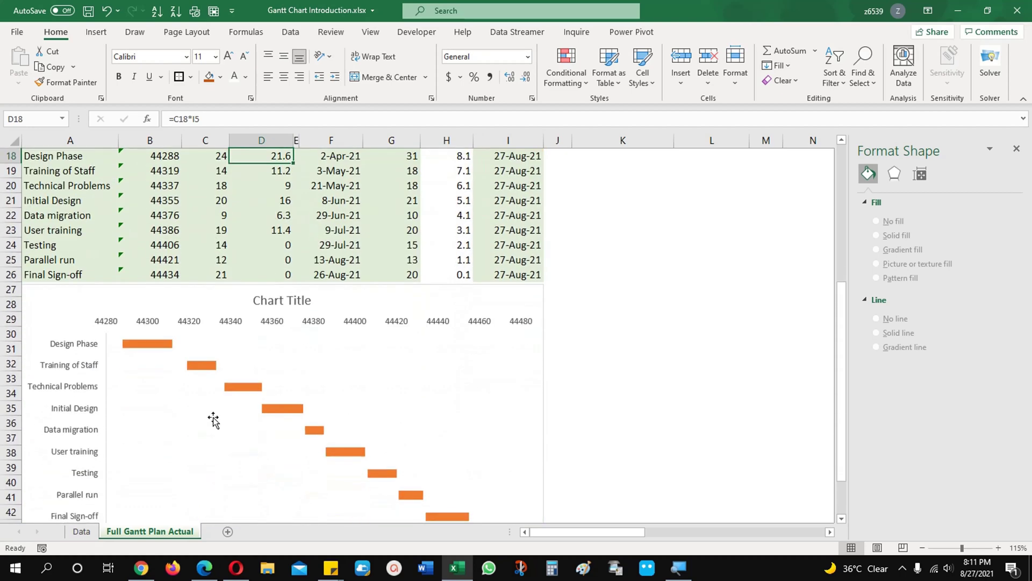
Step: Add error bars to the hidden start-date series and open their full formatting options
click(155, 369)
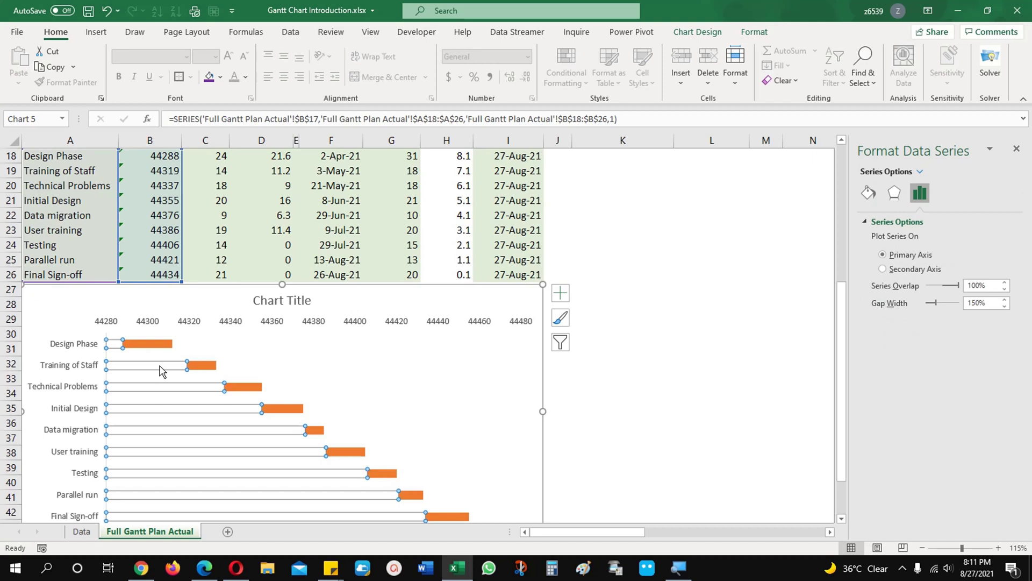
click(560, 293)
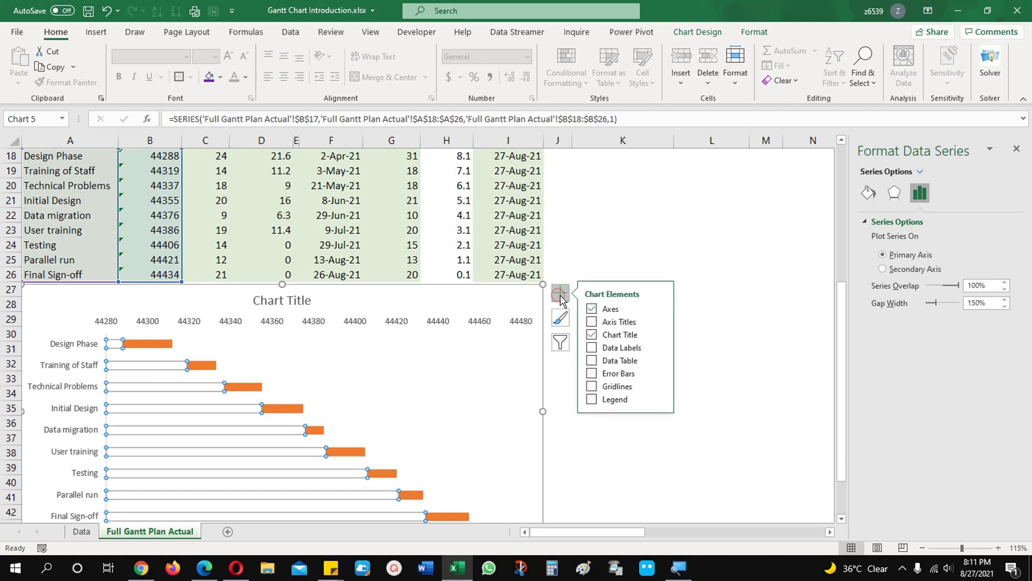
click(592, 361)
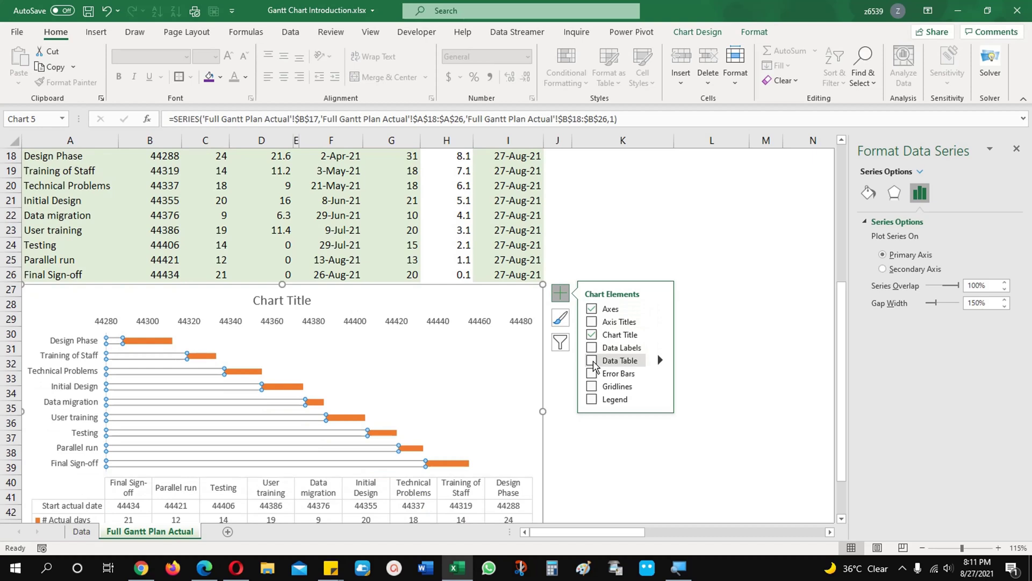
click(592, 374)
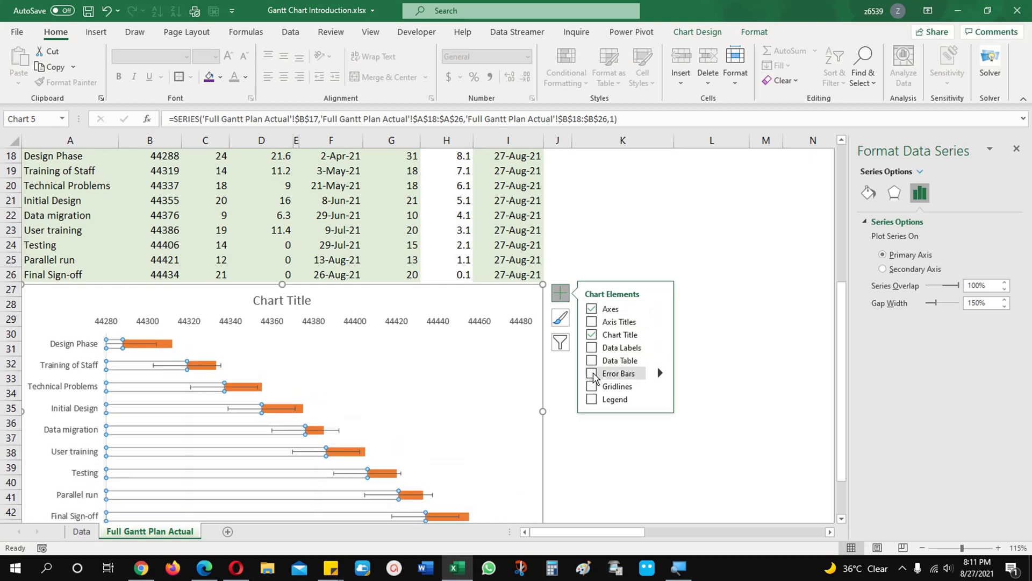
click(591, 373)
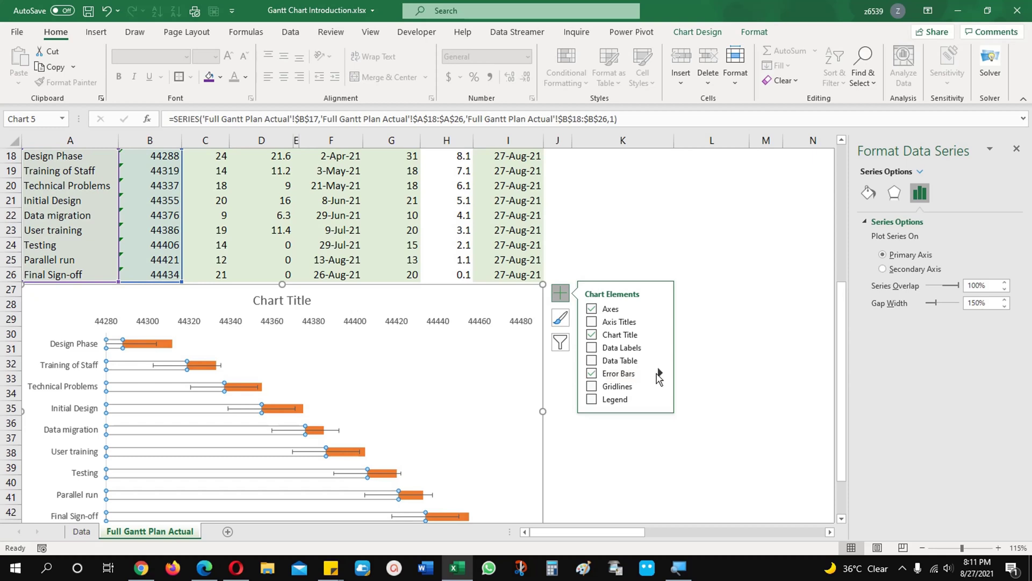
click(659, 373)
click(689, 421)
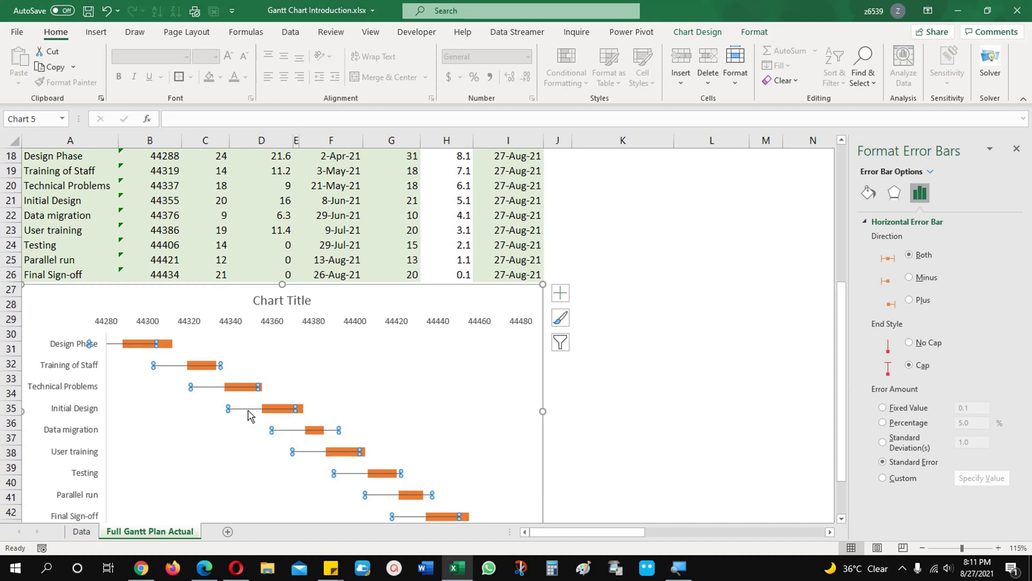
Step: Set the error bars to Plus direction with custom positive values from D18:D26
click(922, 301)
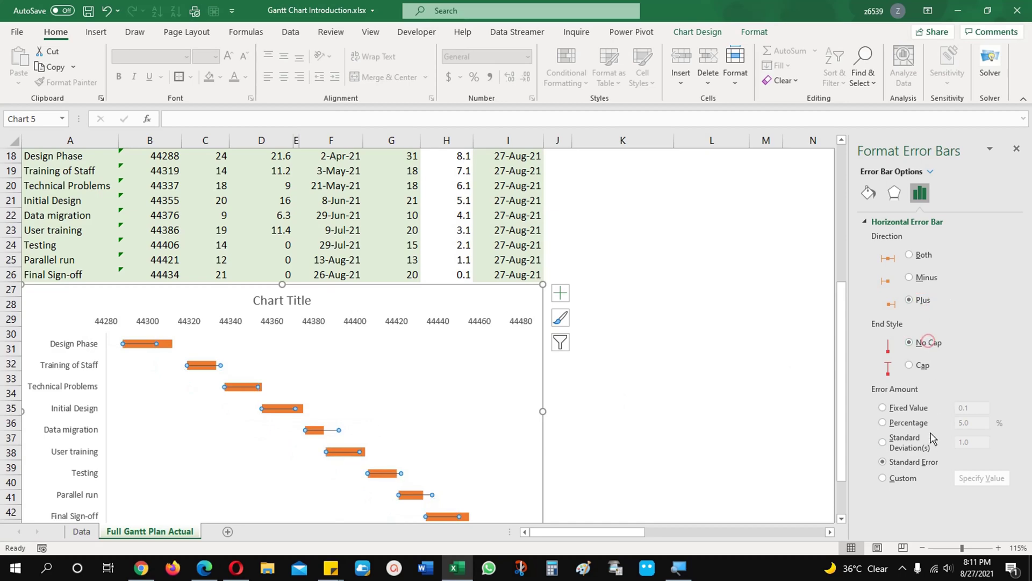
click(905, 478)
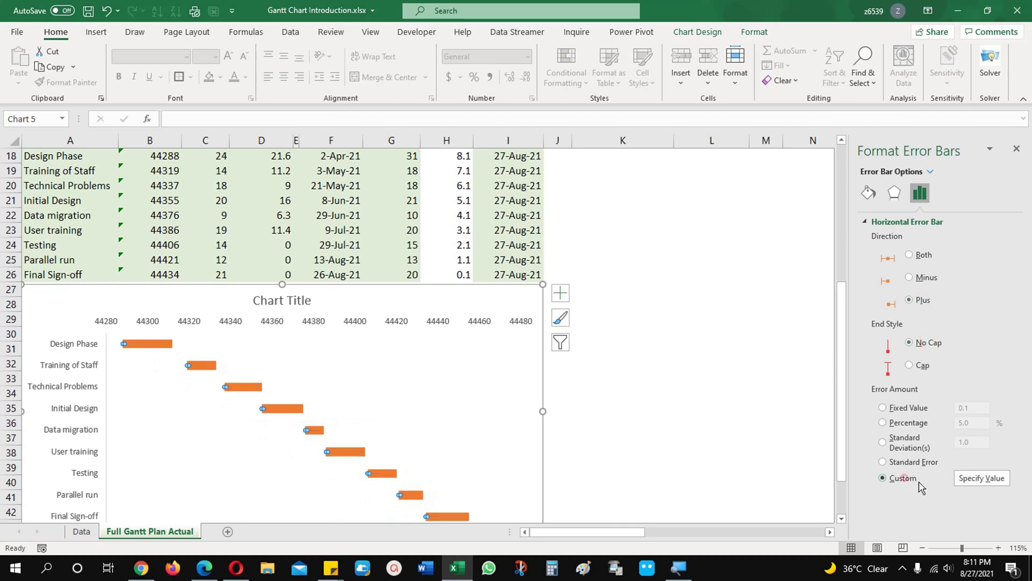
click(970, 477)
scroll(470, 347, up, 3)
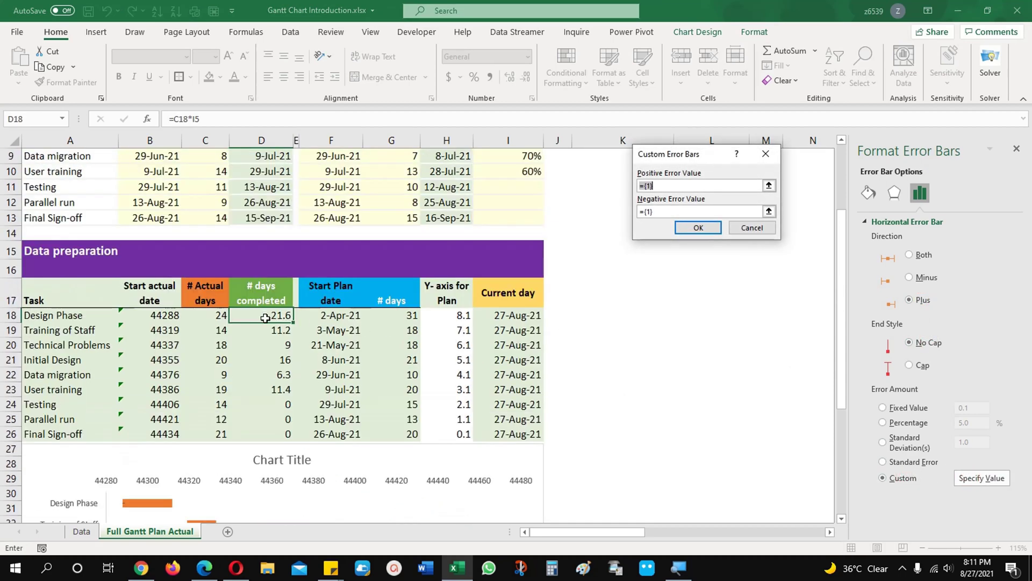
drag(265, 317, 274, 431)
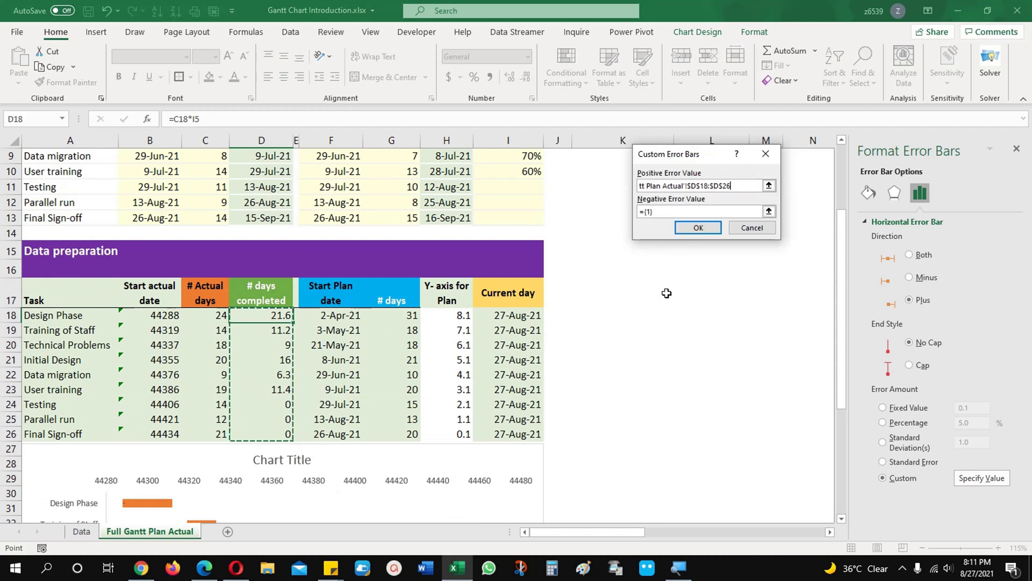
click(690, 228)
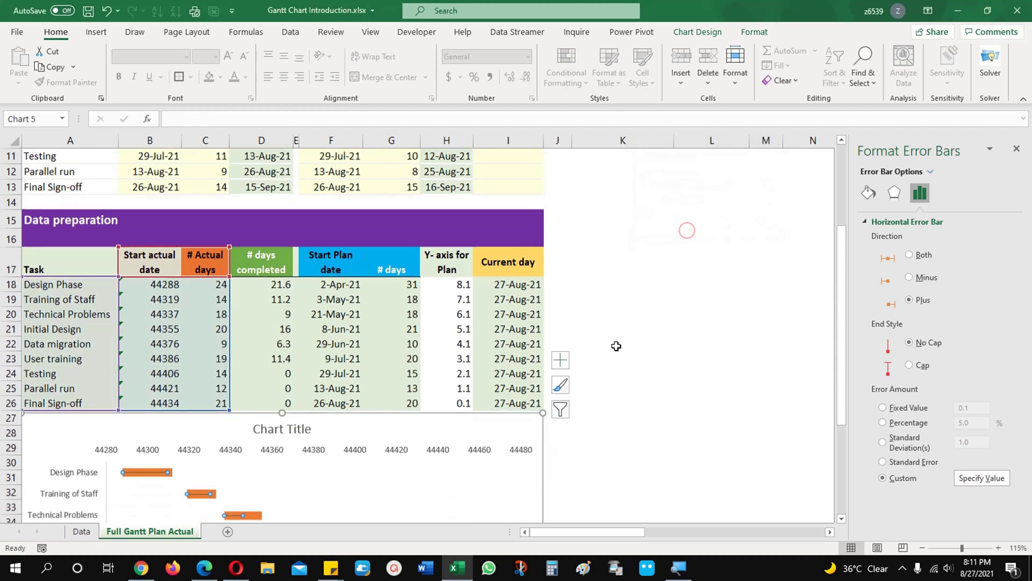
scroll(616, 345, down, 3)
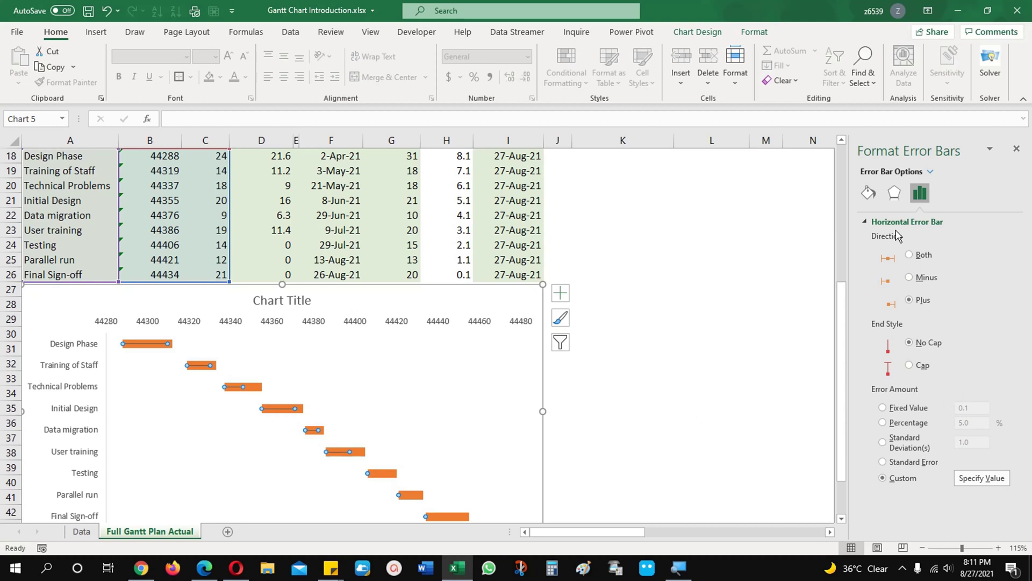
Step: Make the error bars solid lines 8.25 pt wide
click(869, 193)
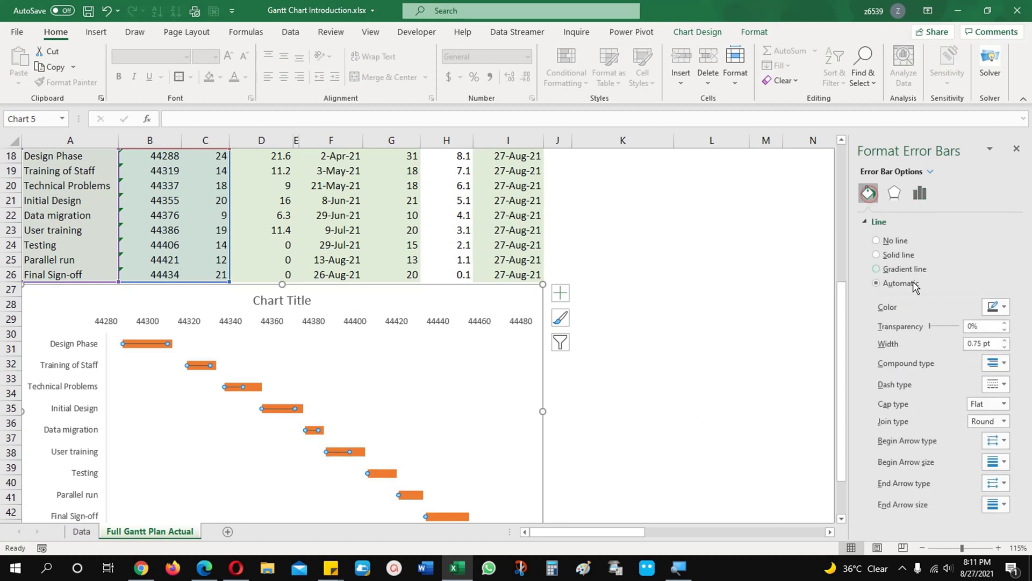
drag(998, 344, 962, 344)
text(6)
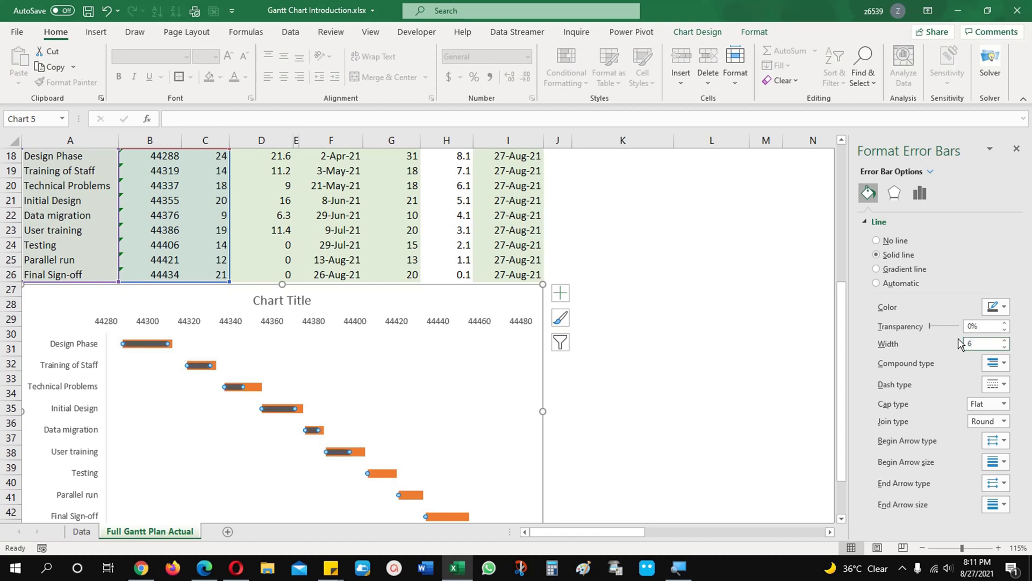
click(1004, 340)
click(1004, 340)
click(1004, 340)
click(1004, 340)
click(1004, 340)
click(1004, 340)
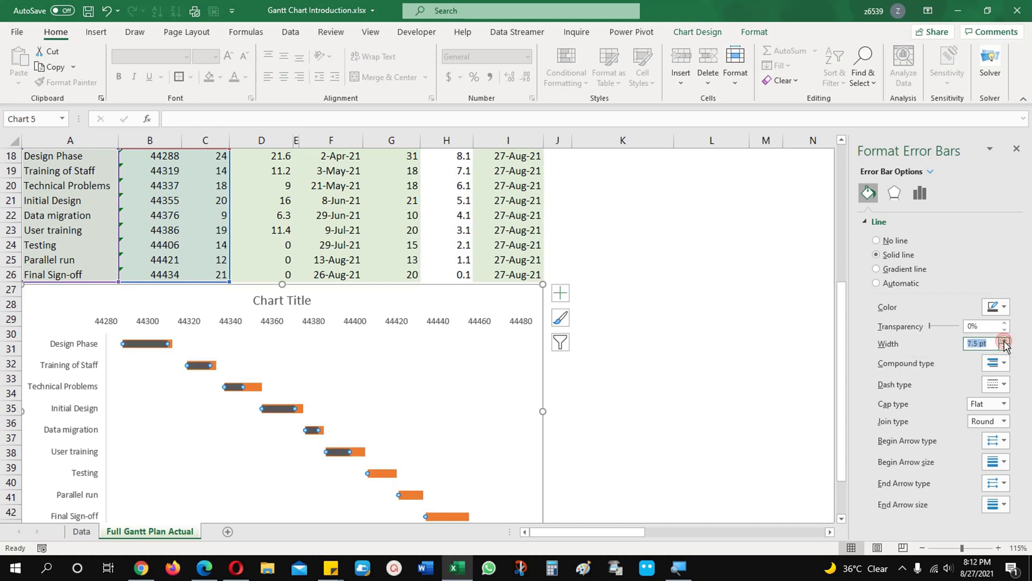
click(1004, 340)
click(1004, 340)
click(1004, 340)
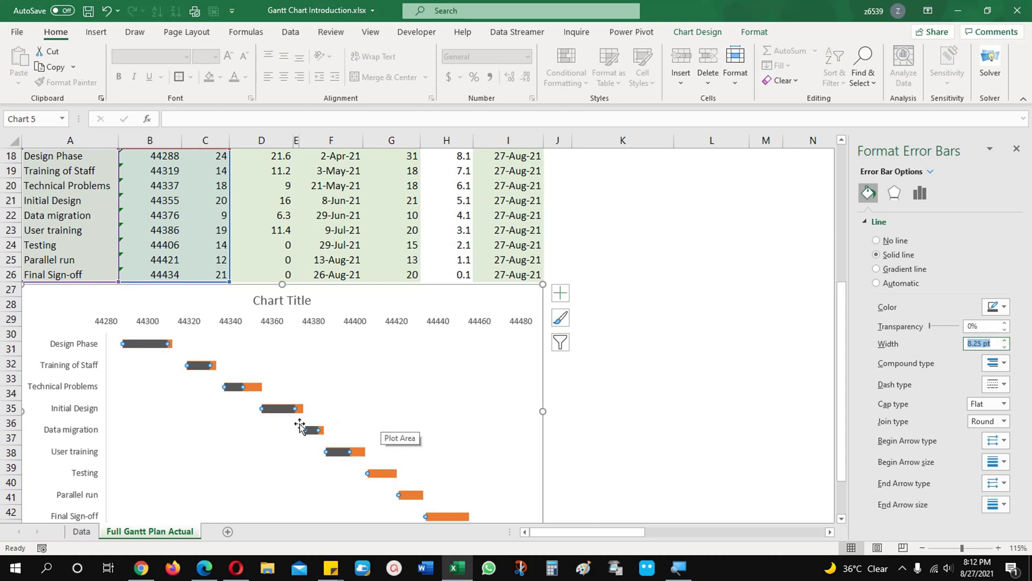
click(402, 413)
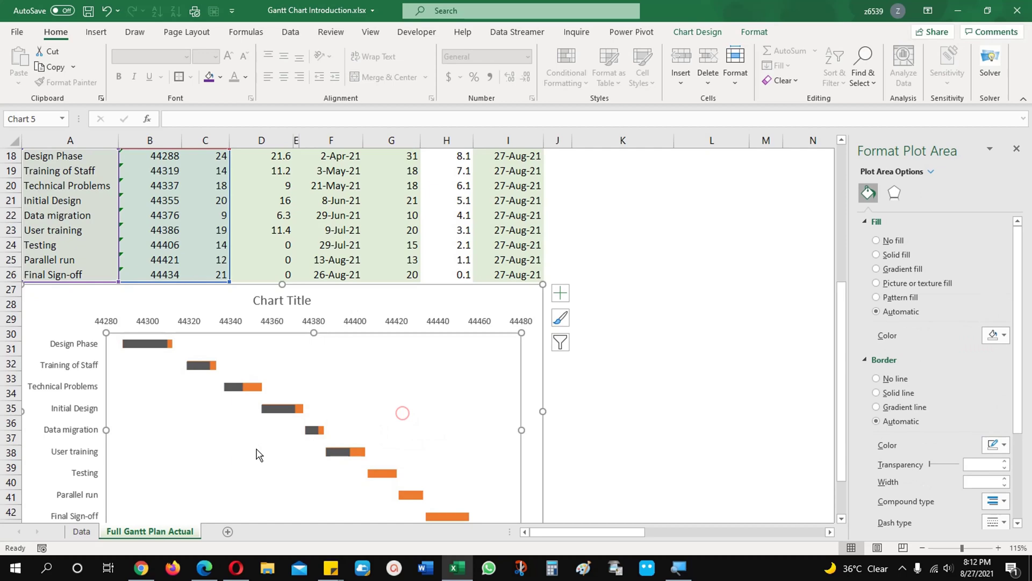
scroll(263, 419, down, 2)
scroll(269, 379, up, 1)
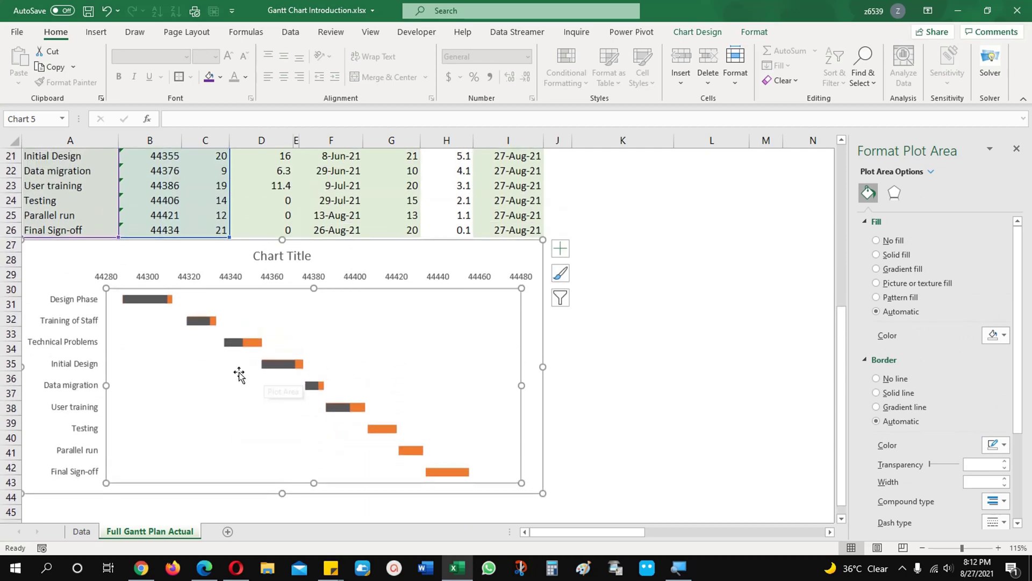
scroll(242, 376, up, 2)
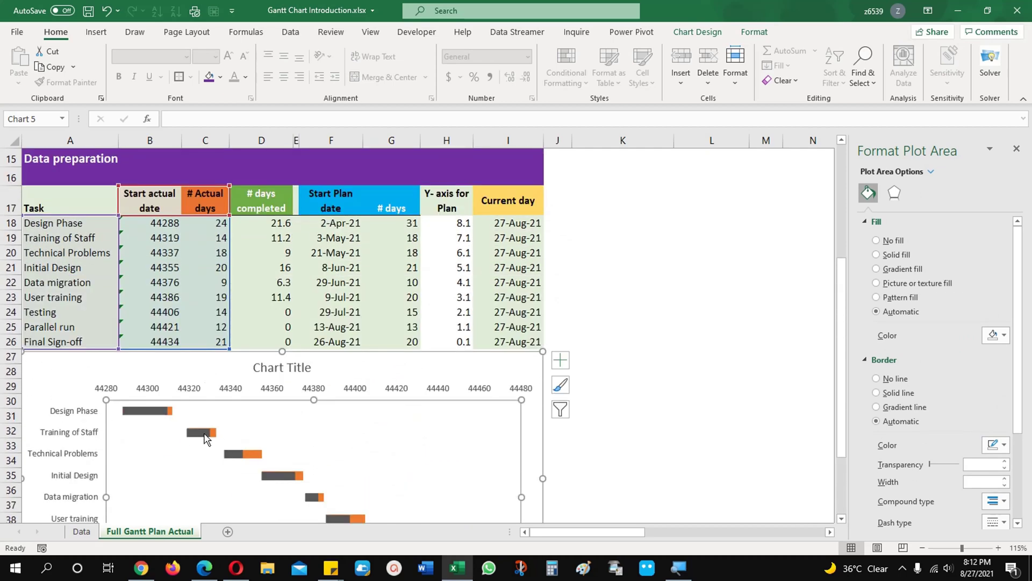
Step: Color the error bars green
click(145, 415)
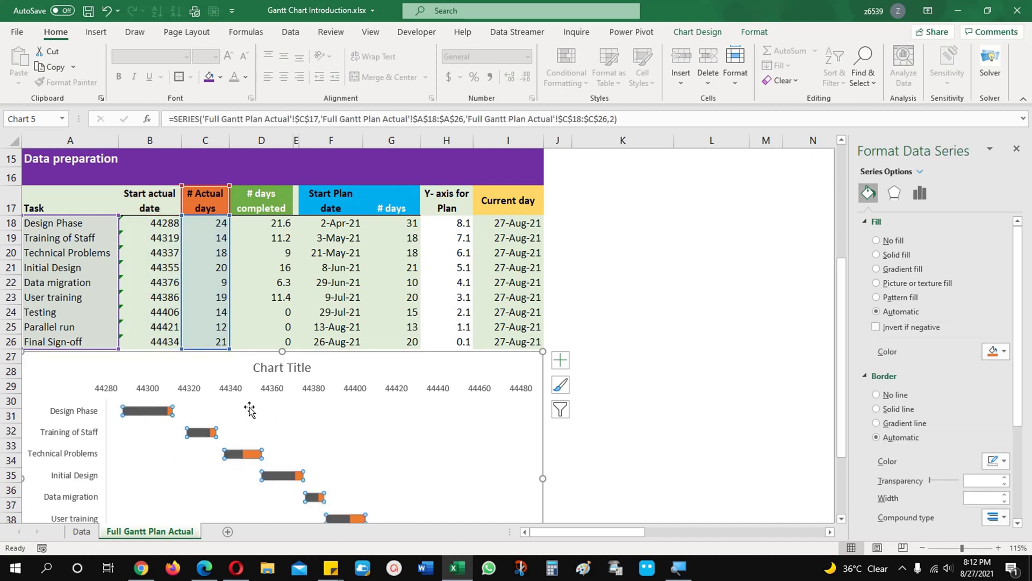
click(204, 434)
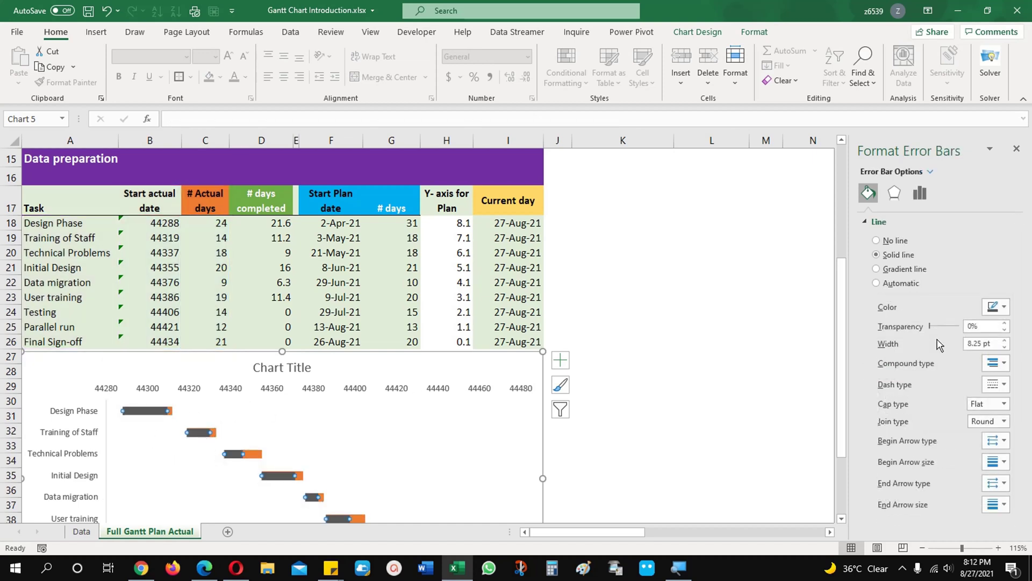
click(1004, 306)
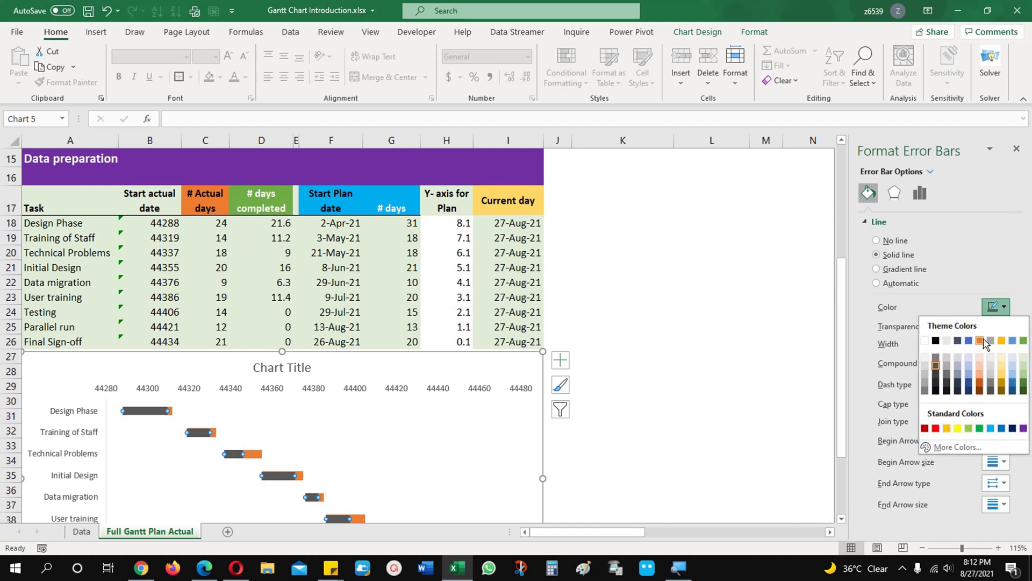
click(980, 429)
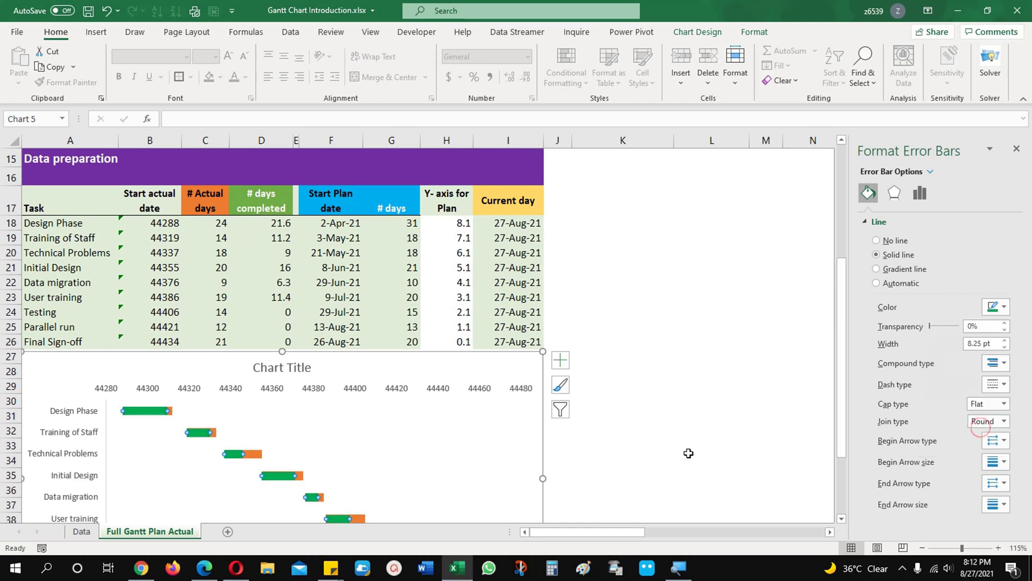
click(450, 478)
scroll(415, 464, down, 3)
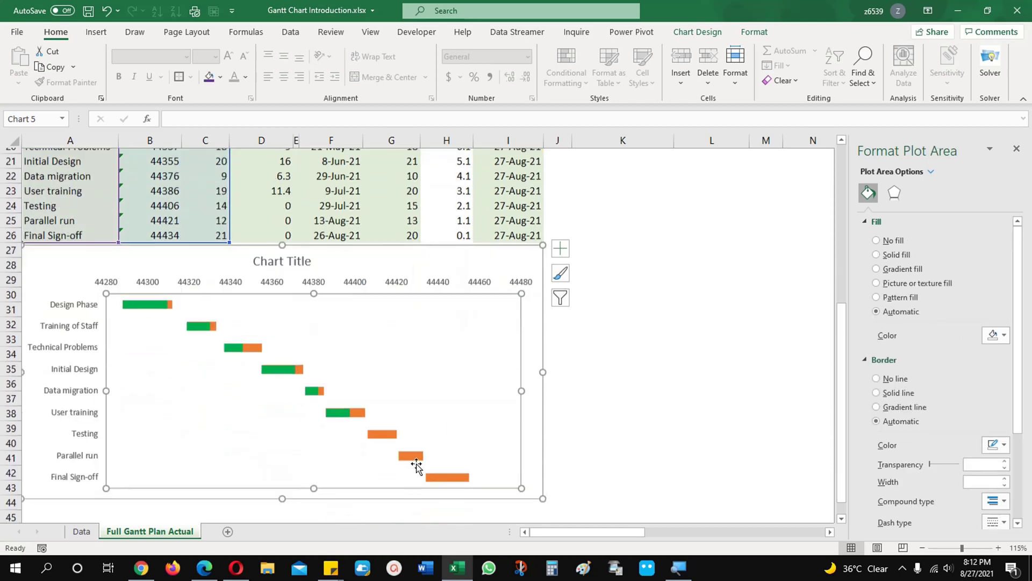
scroll(417, 465, up, 2)
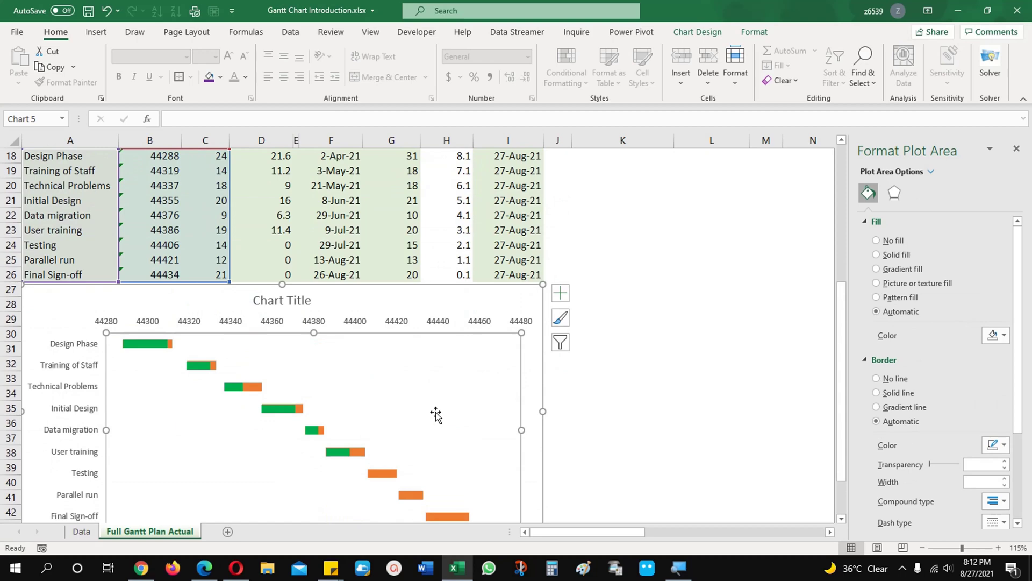
scroll(439, 405, up, 2)
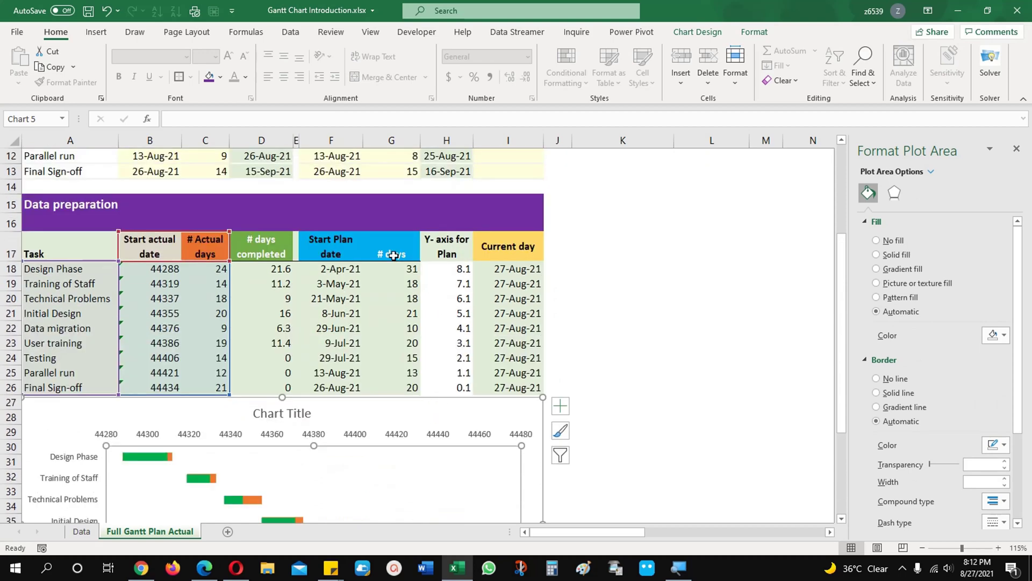
drag(350, 246, 533, 389)
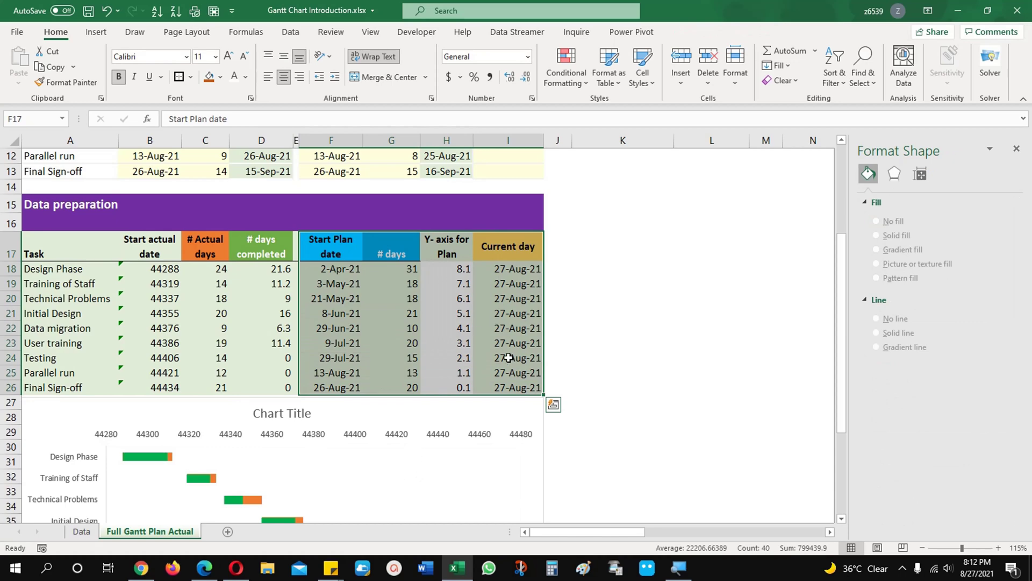
click(522, 274)
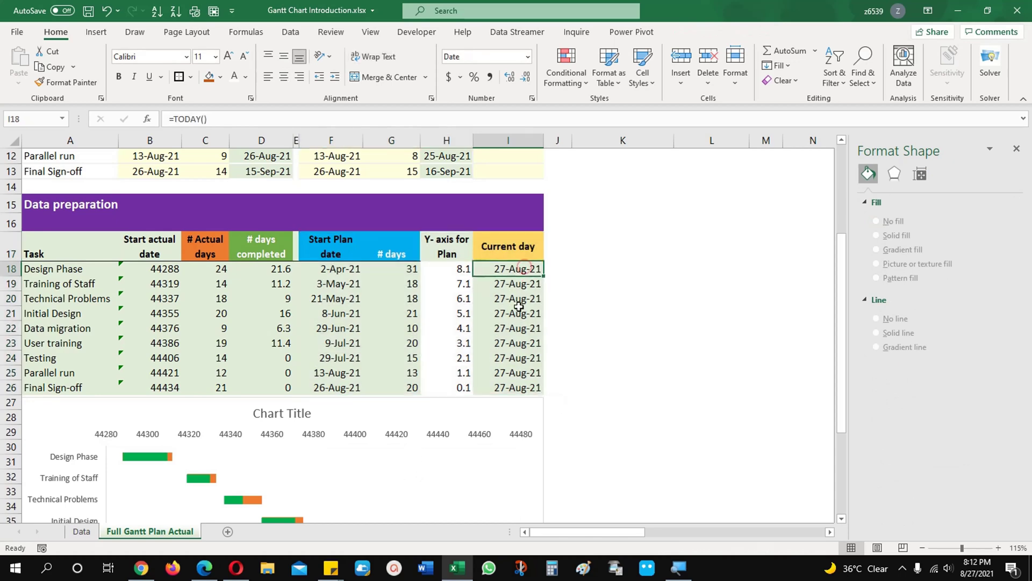
Step: Add a series named from F17 (Start Plan date) with values H18:H26 via Select Data
scroll(502, 325, down, 3)
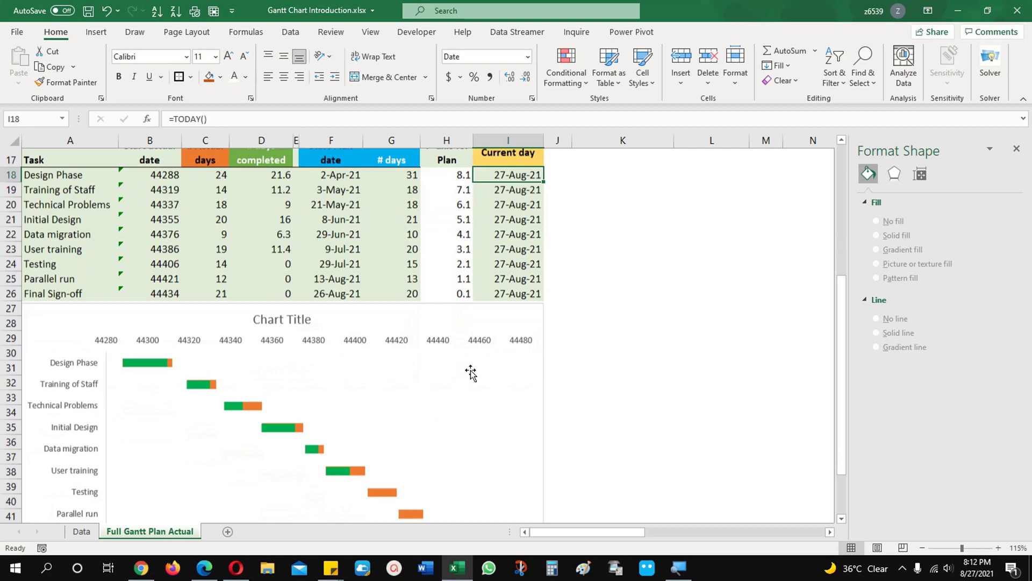
click(411, 382)
right_click(410, 380)
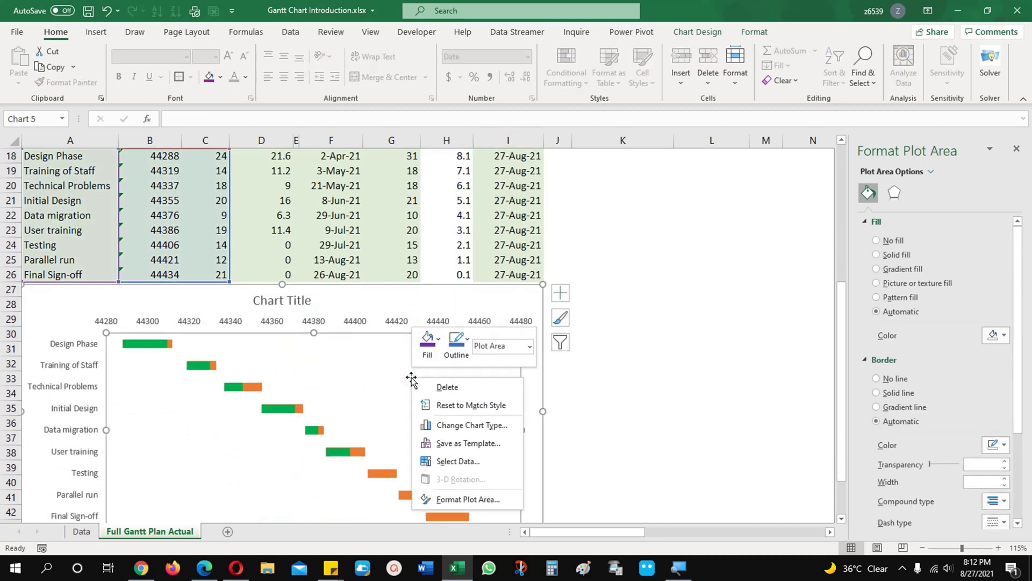
click(445, 462)
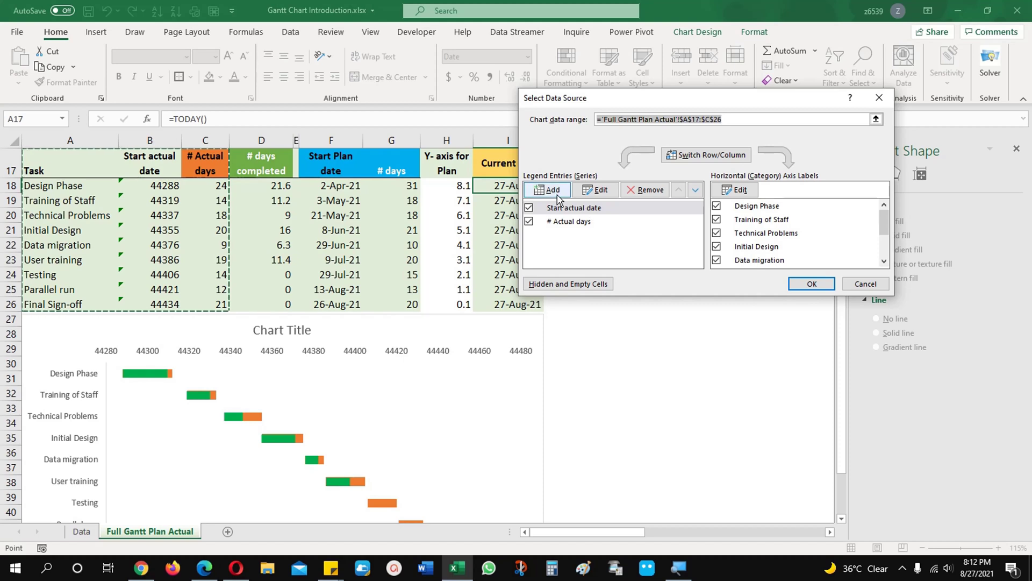
click(547, 189)
click(336, 167)
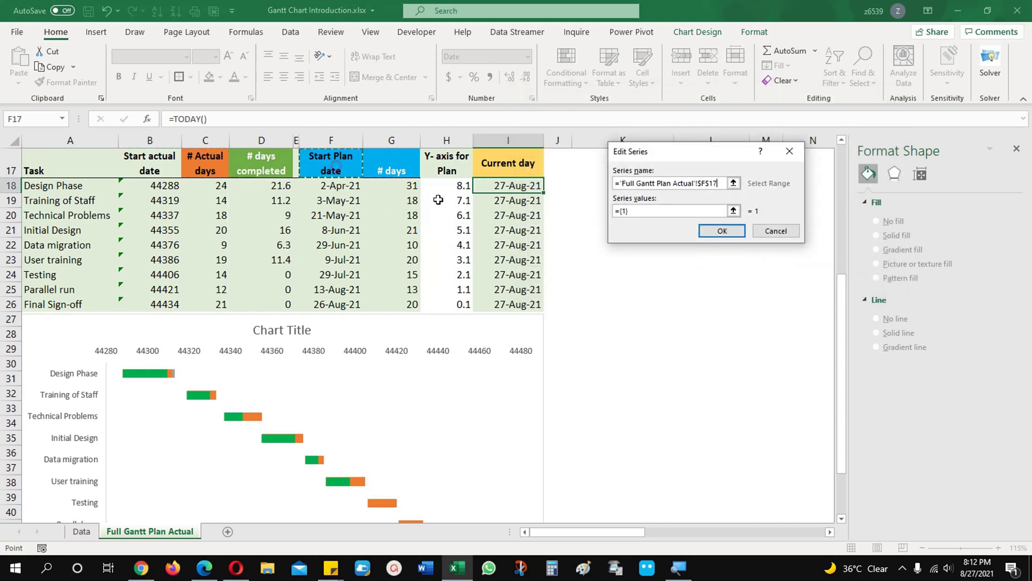
click(715, 210)
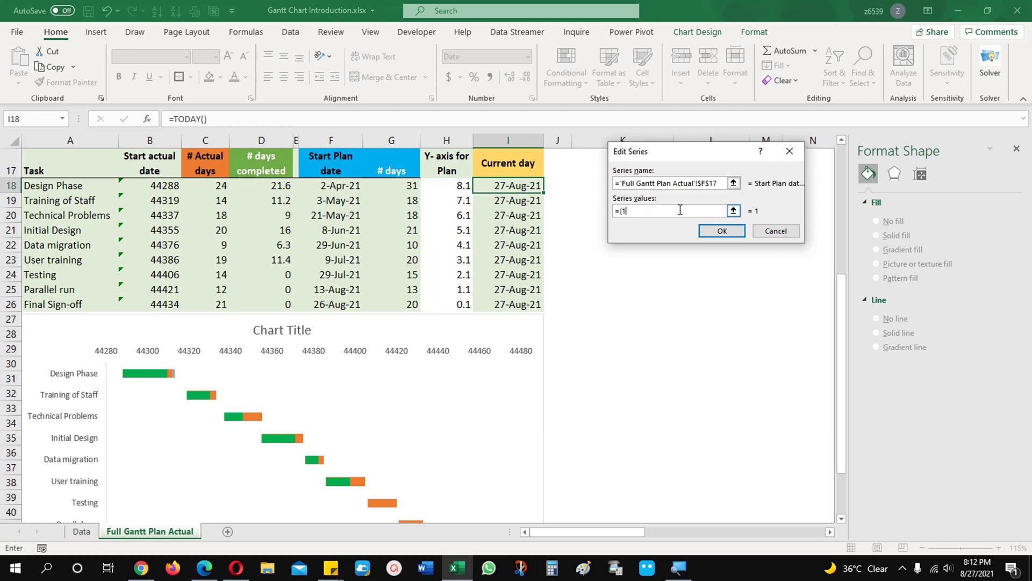
key(BackSpace)
key(BackSpace)
key(BackSpace)
key(BackSpace)
drag(450, 184, 461, 303)
click(726, 242)
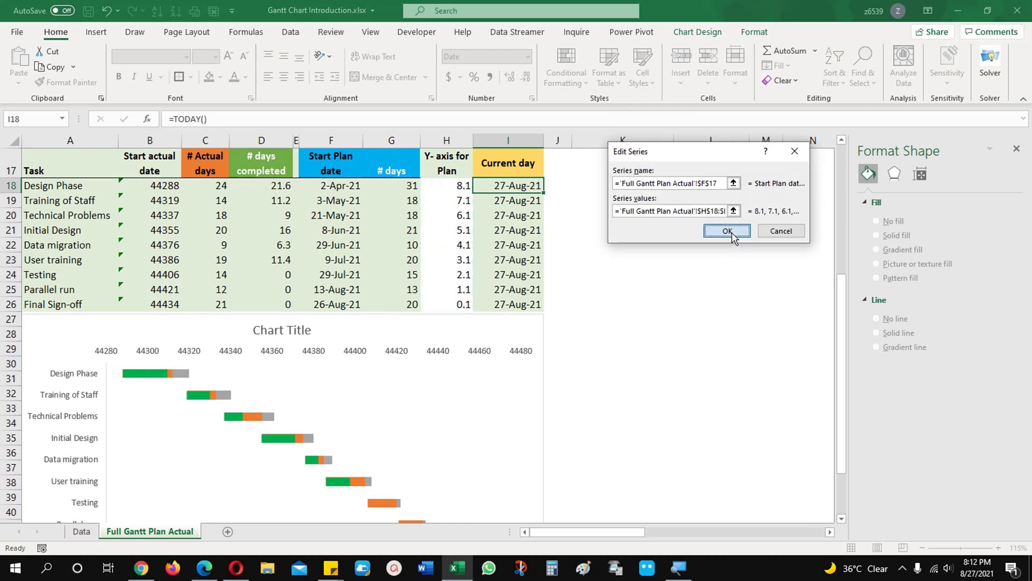
Step: Change the Start Plan date series to Scatter in the Combo chart type settings
click(812, 284)
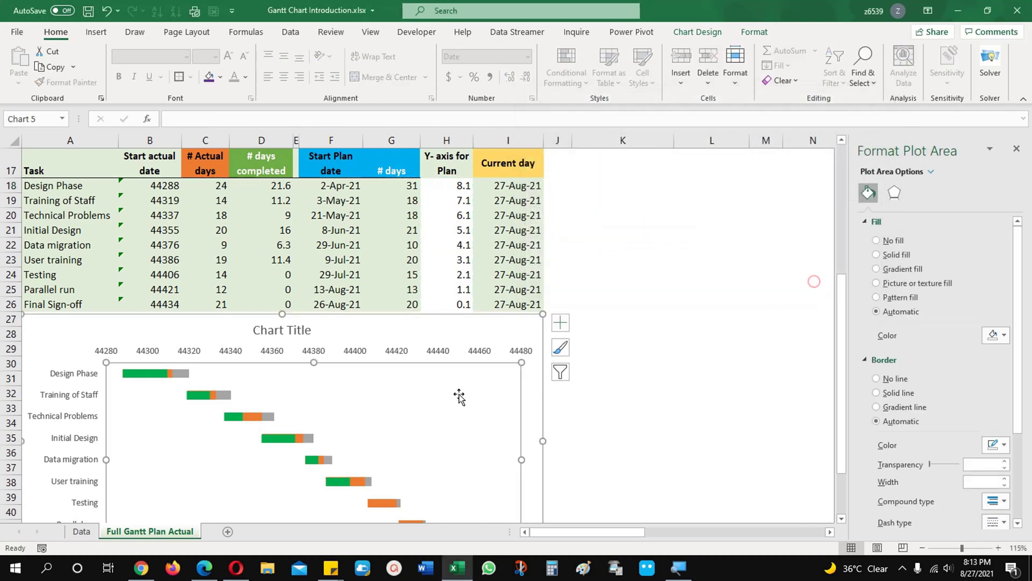
scroll(404, 436, down, 1)
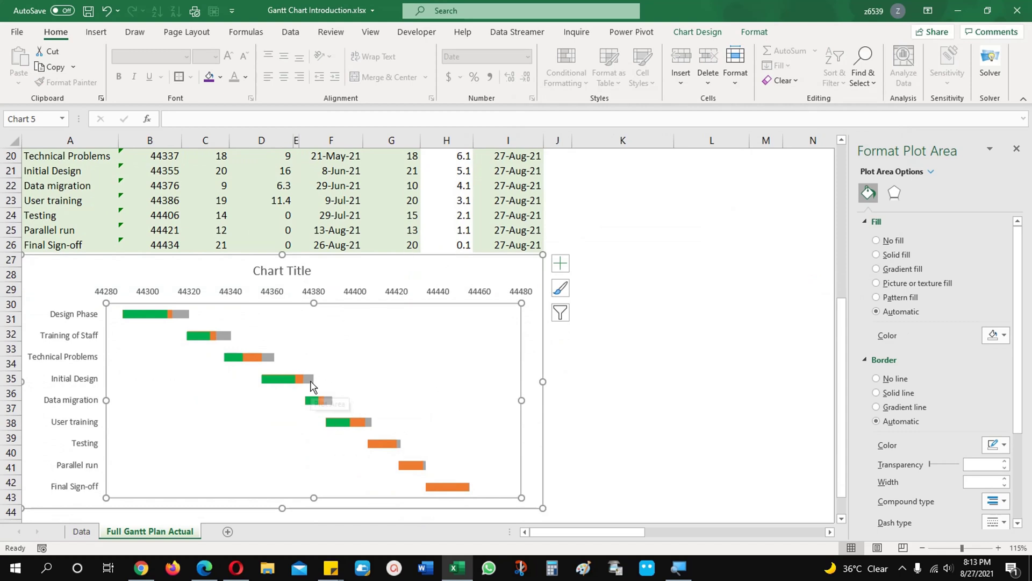
click(310, 380)
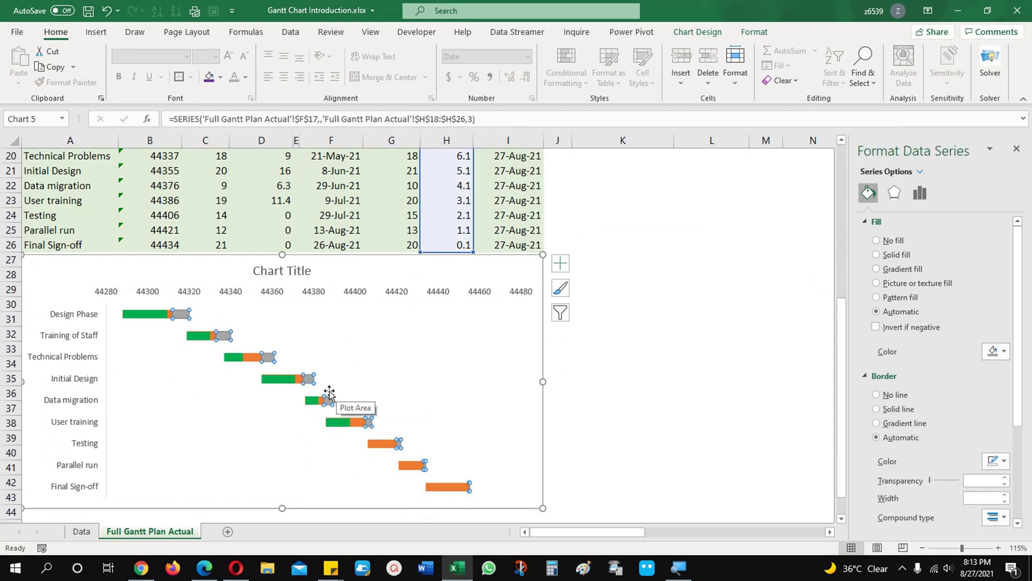
right_click(313, 382)
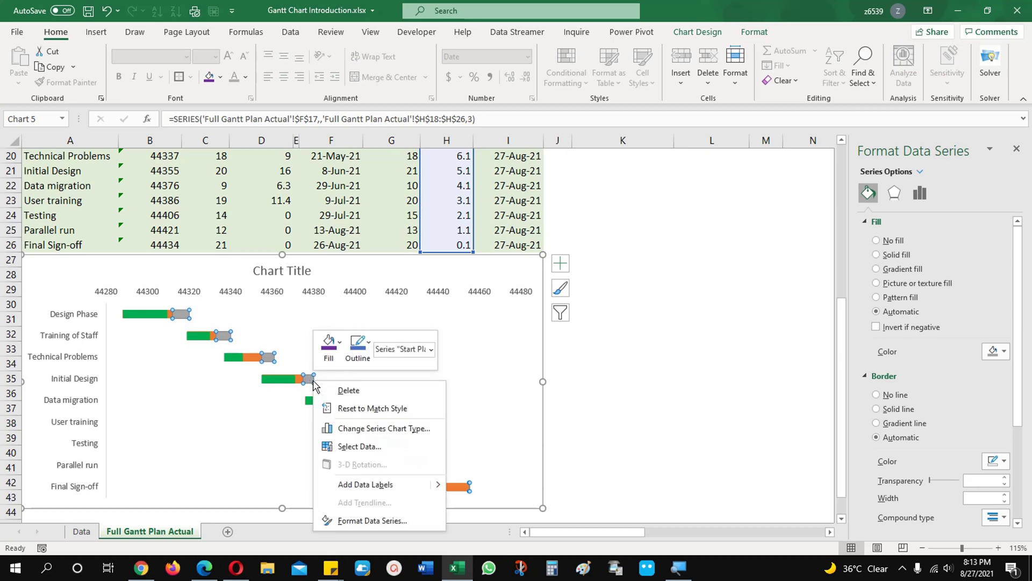
click(347, 428)
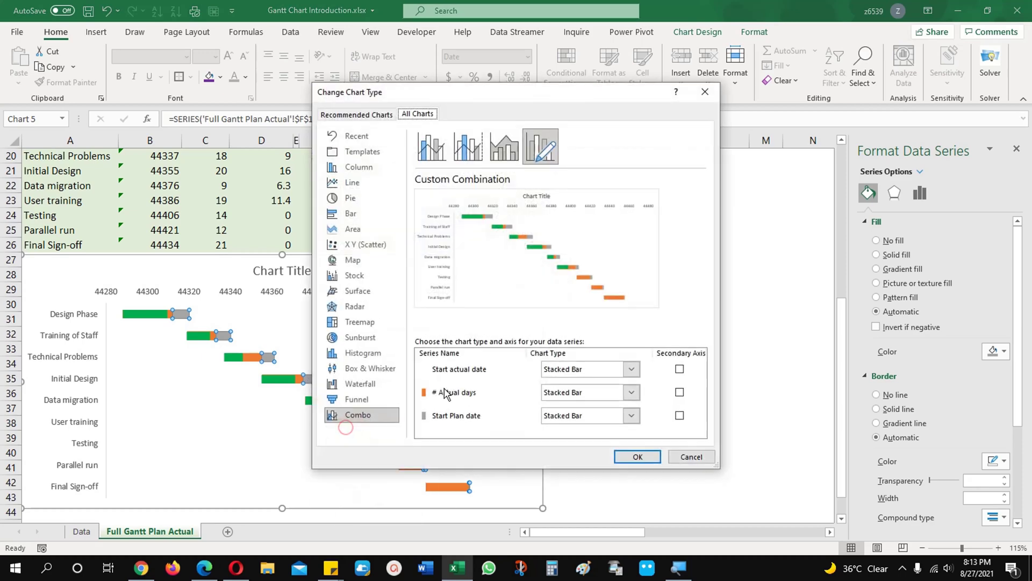
click(559, 418)
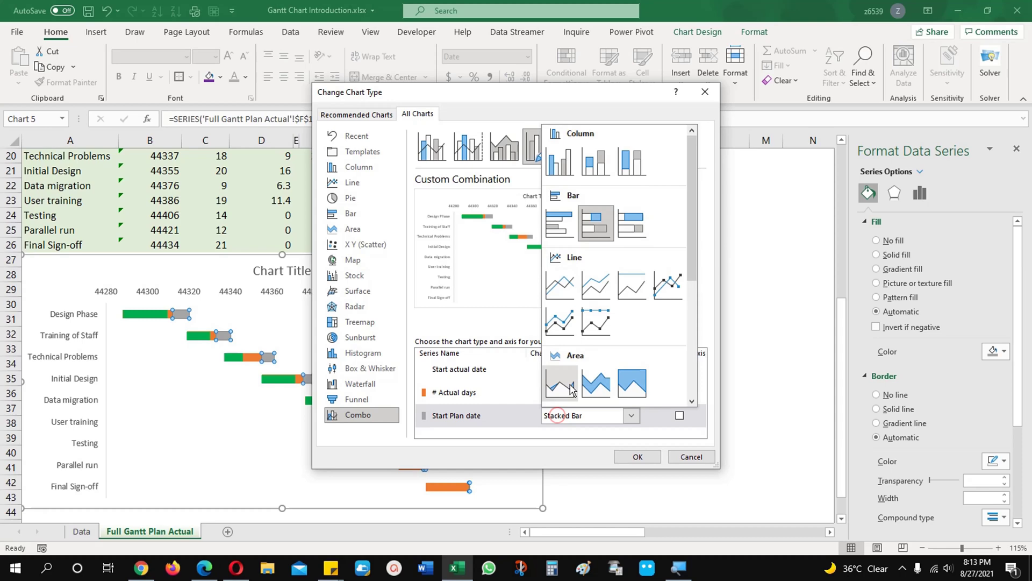
scroll(560, 403, down, 4)
click(561, 400)
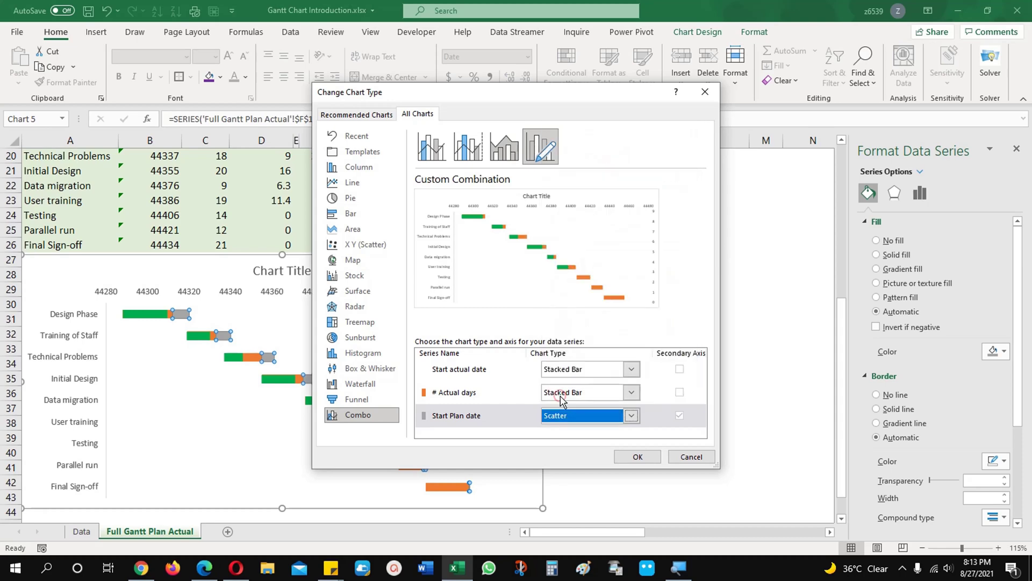
click(637, 457)
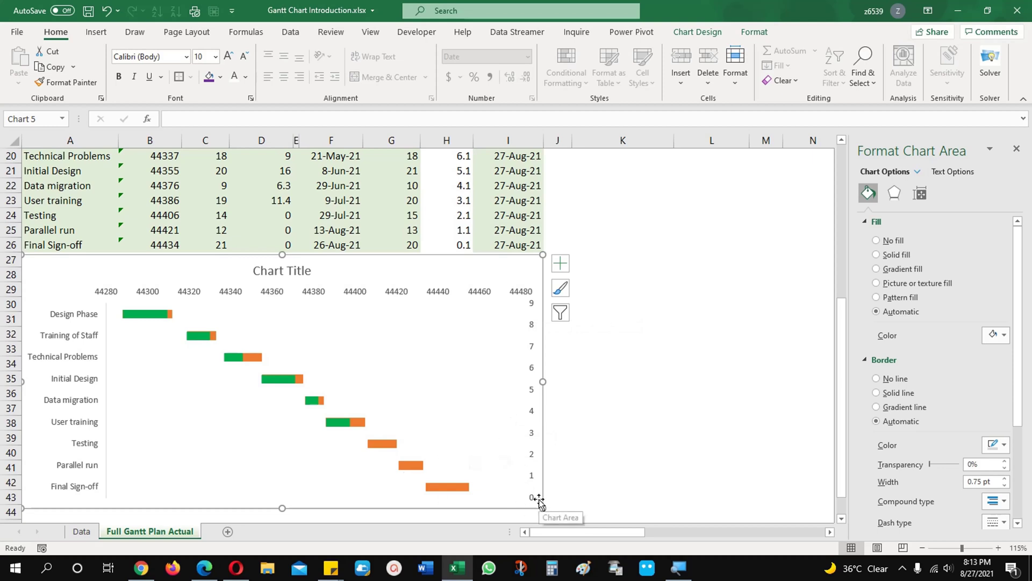
scroll(465, 344, up, 2)
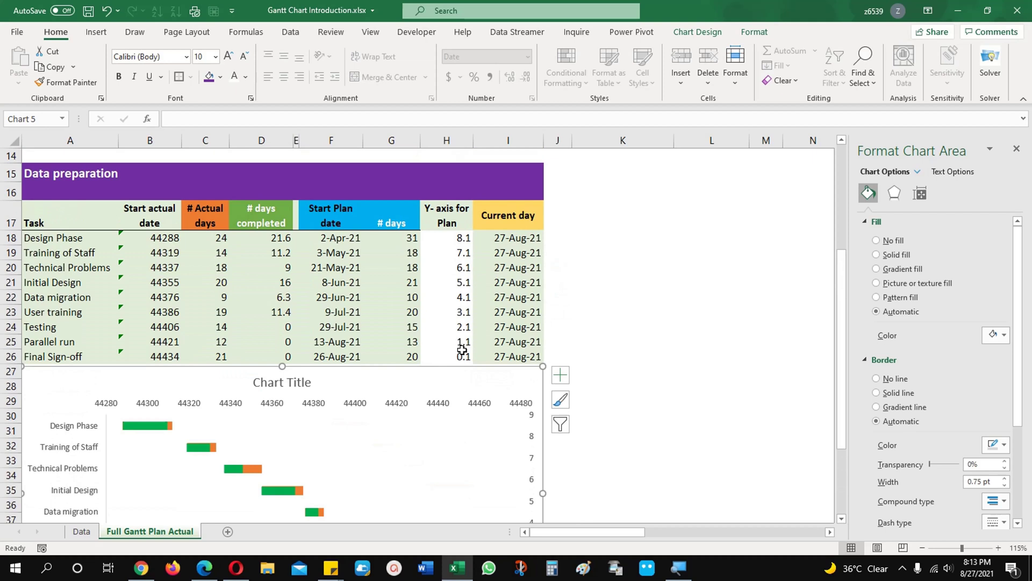
click(459, 355)
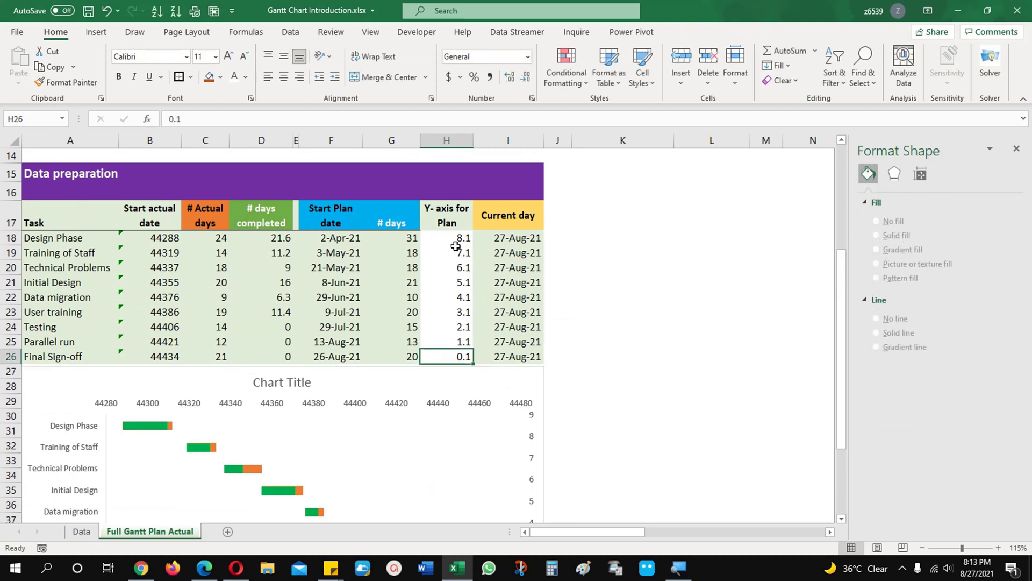
drag(458, 238, 462, 354)
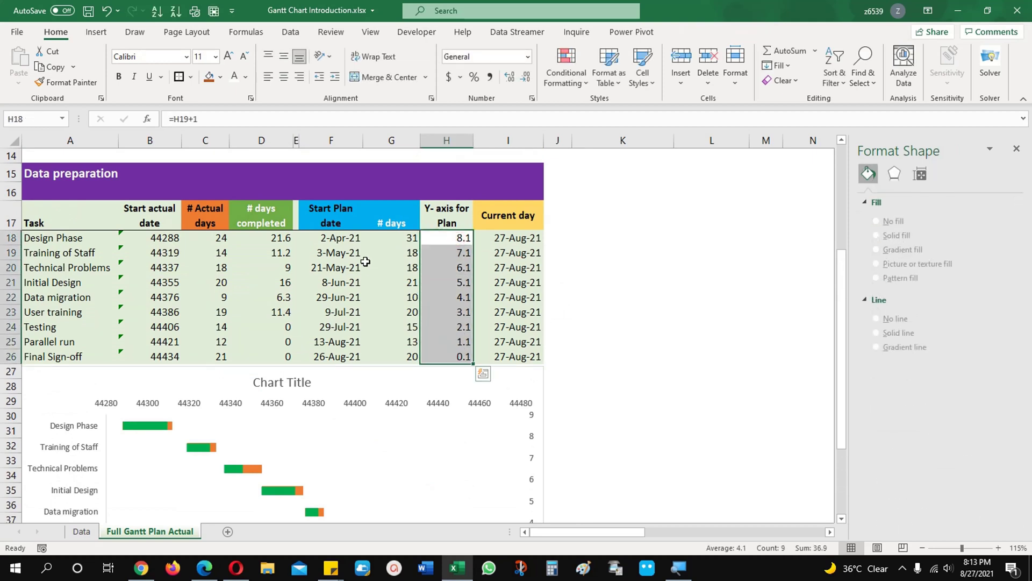
click(342, 243)
drag(342, 247, 344, 356)
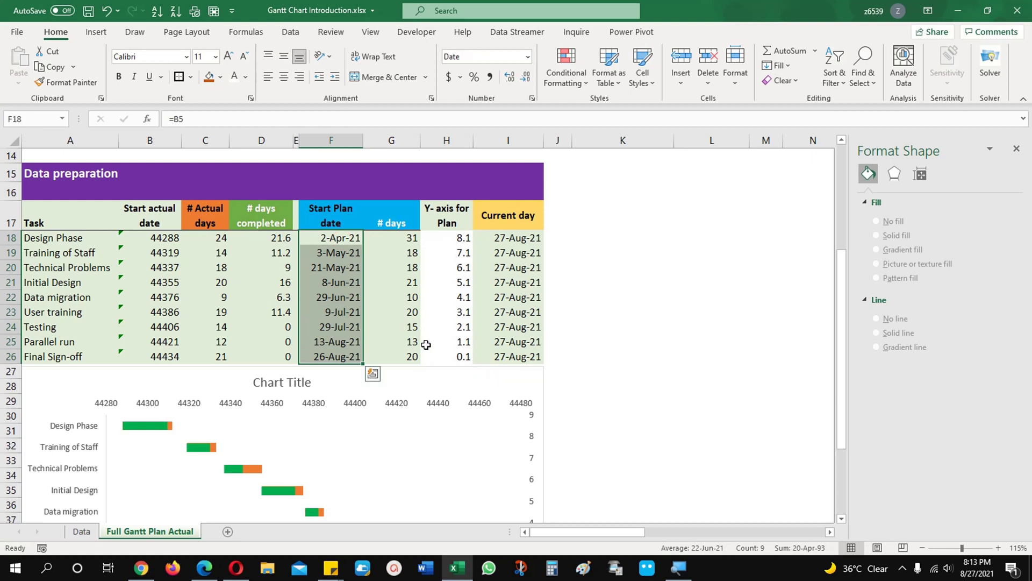
click(447, 359)
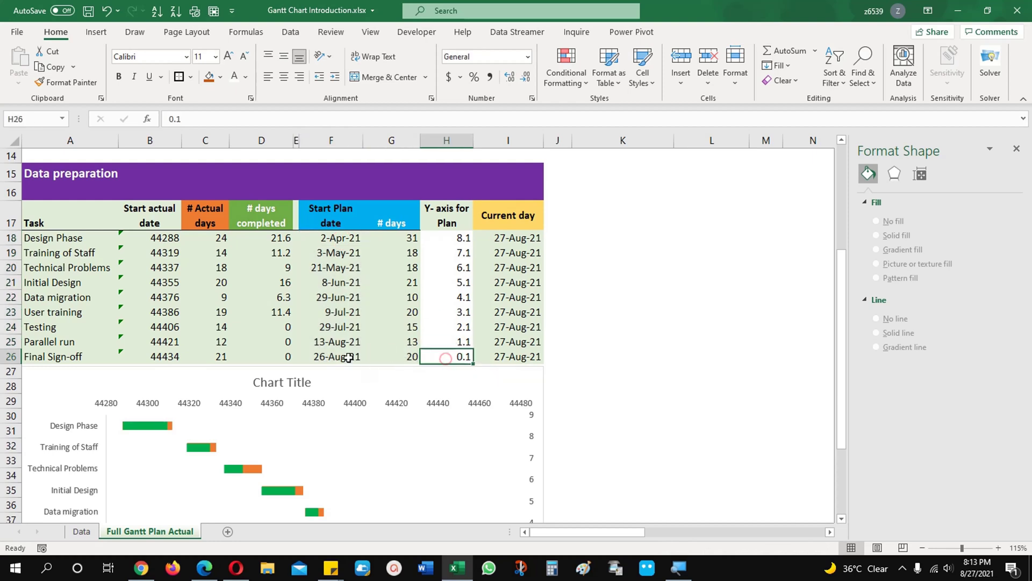
drag(344, 356, 358, 240)
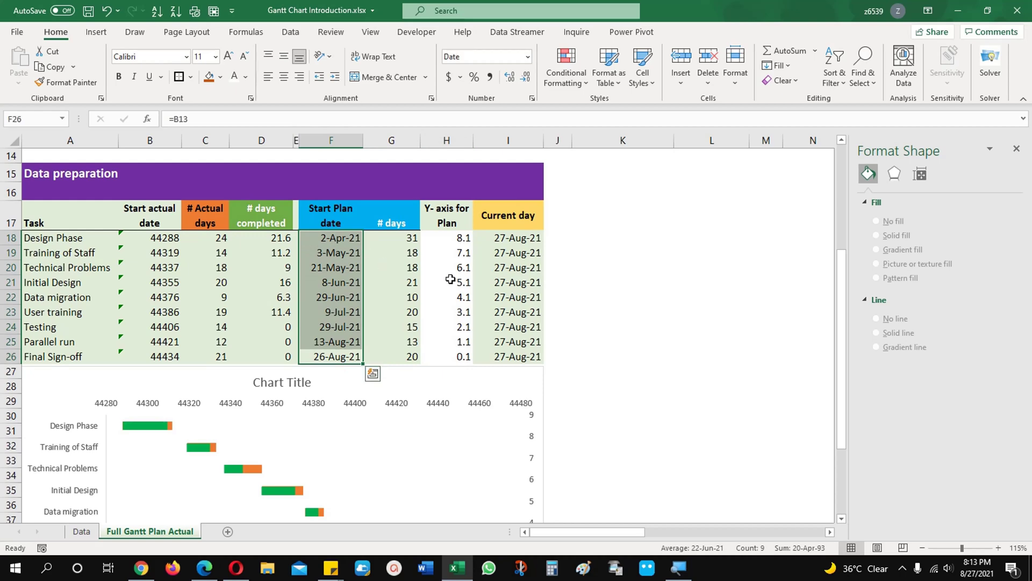
click(447, 296)
Step: Set the Start Plan date series X values to the plan dates F18:F26
scroll(423, 403, down, 2)
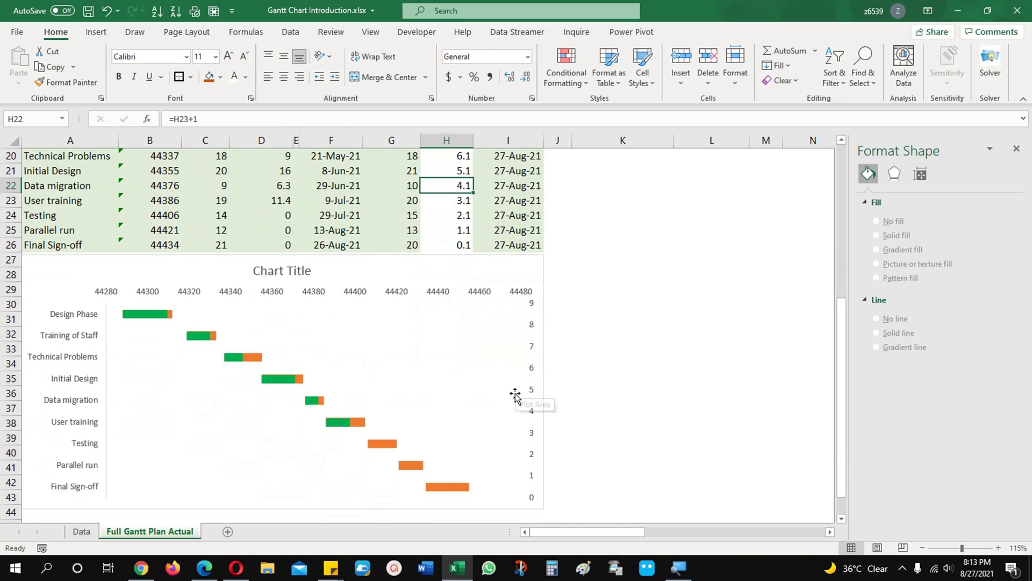
right_click(403, 376)
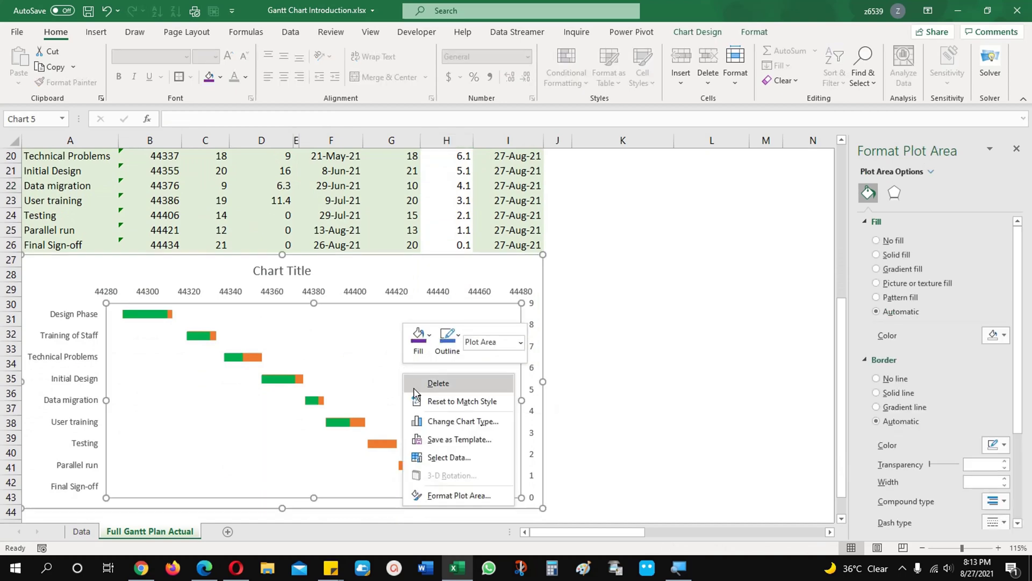
click(445, 458)
click(597, 237)
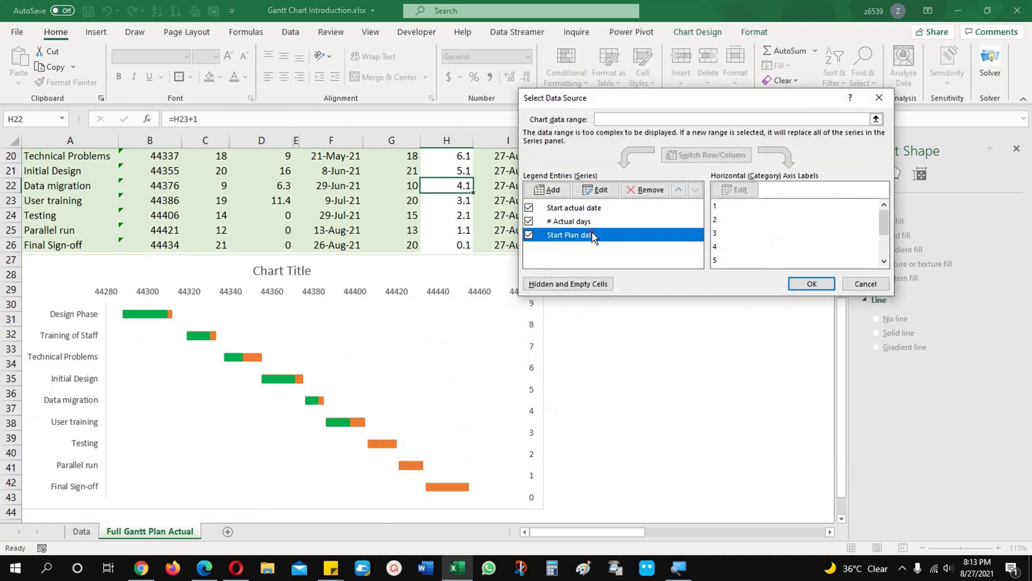
click(600, 190)
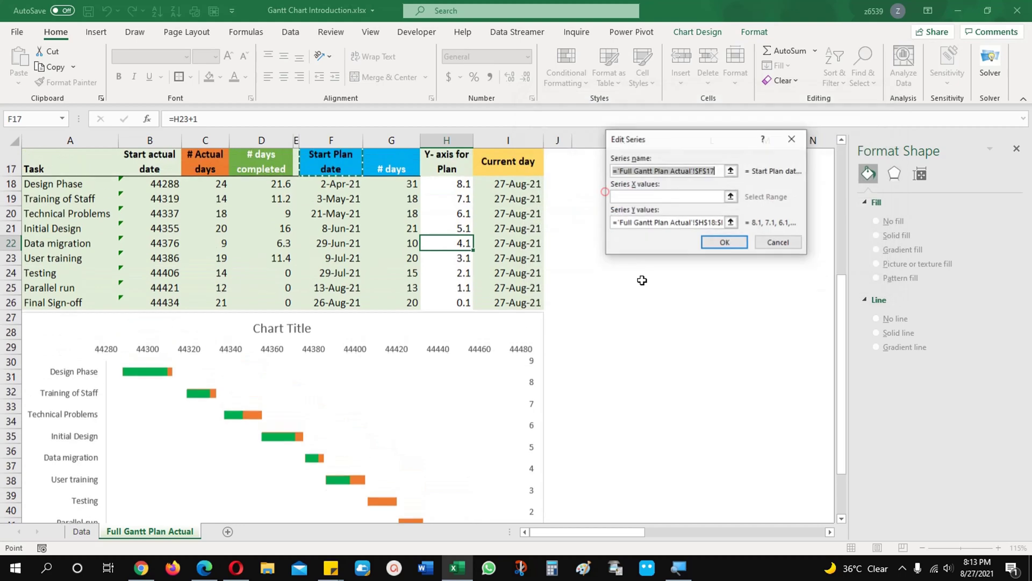
click(650, 196)
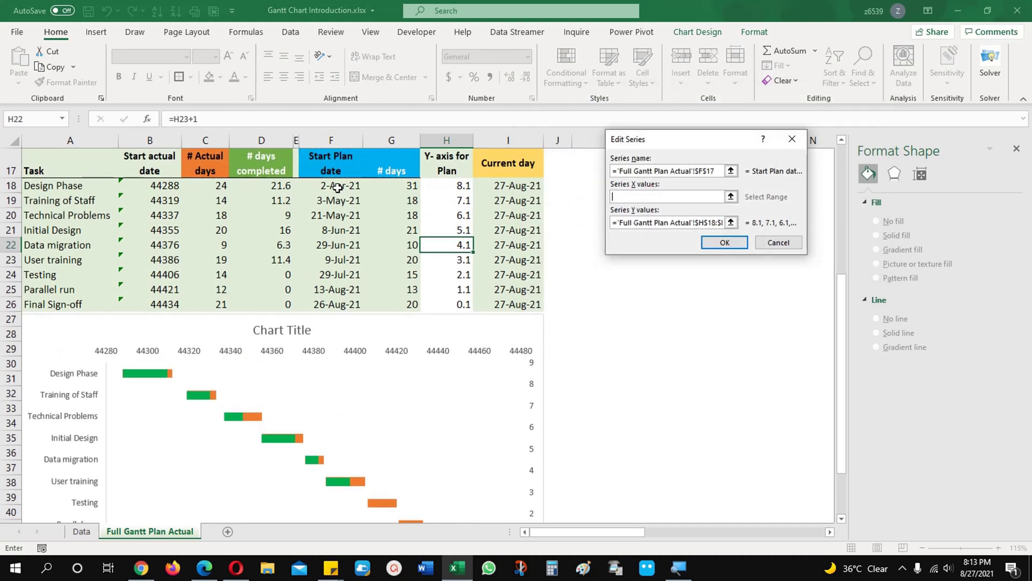
drag(337, 187, 349, 305)
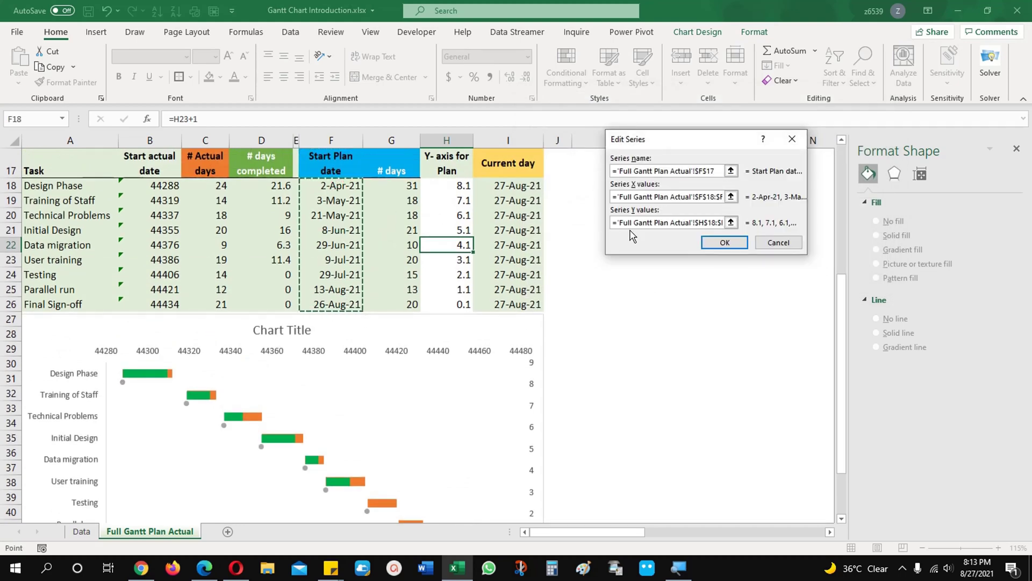
click(712, 241)
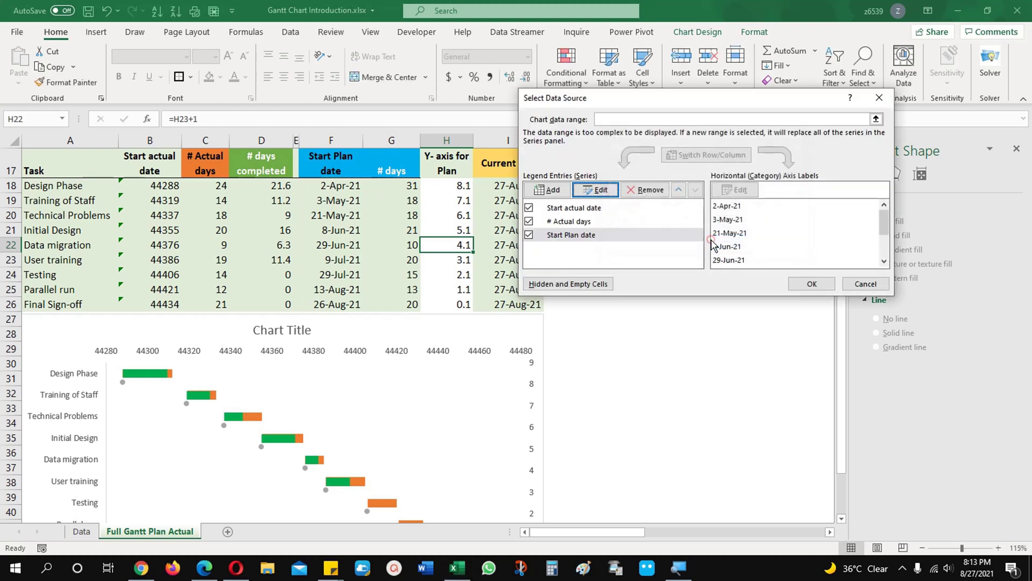
click(811, 284)
click(303, 481)
scroll(300, 486, down, 1)
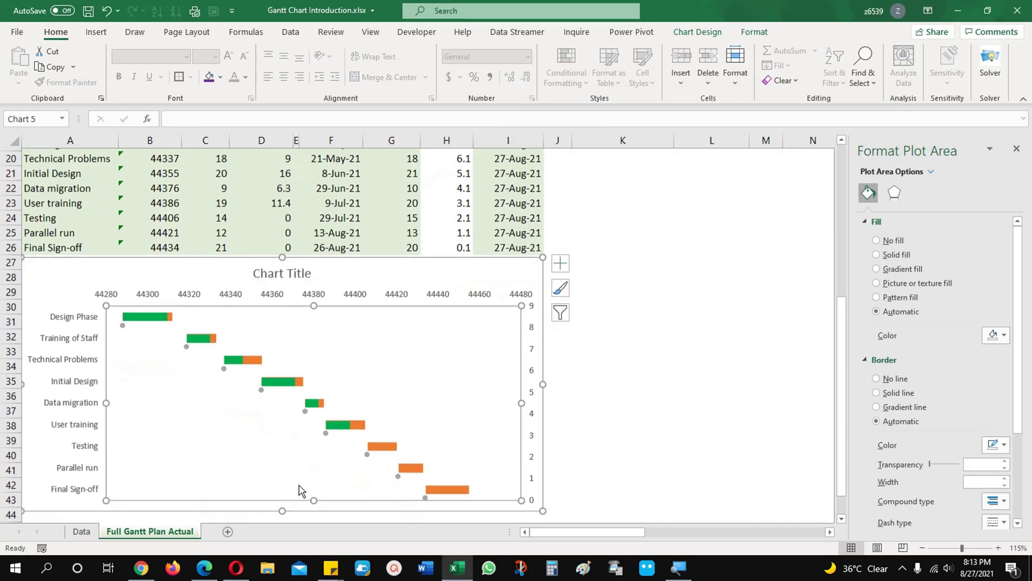
Step: Add error bars to the Start Plan date series and delete the vertical ones
click(305, 410)
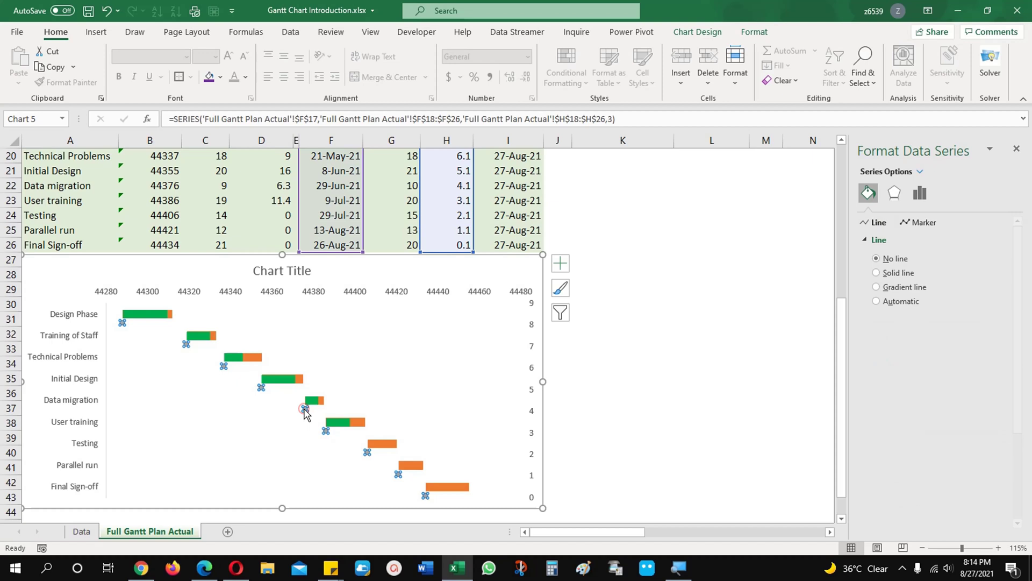
click(560, 262)
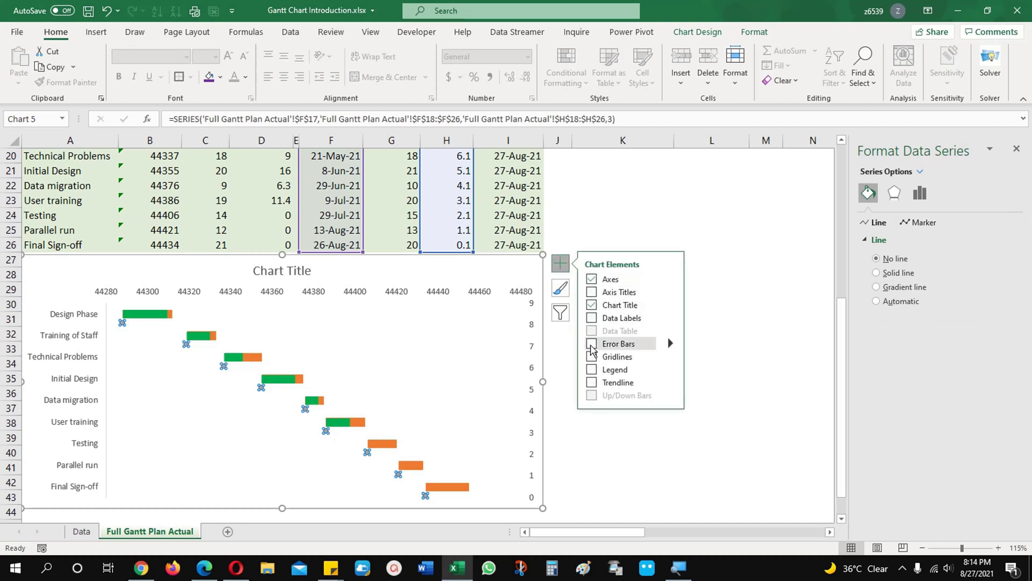
click(591, 344)
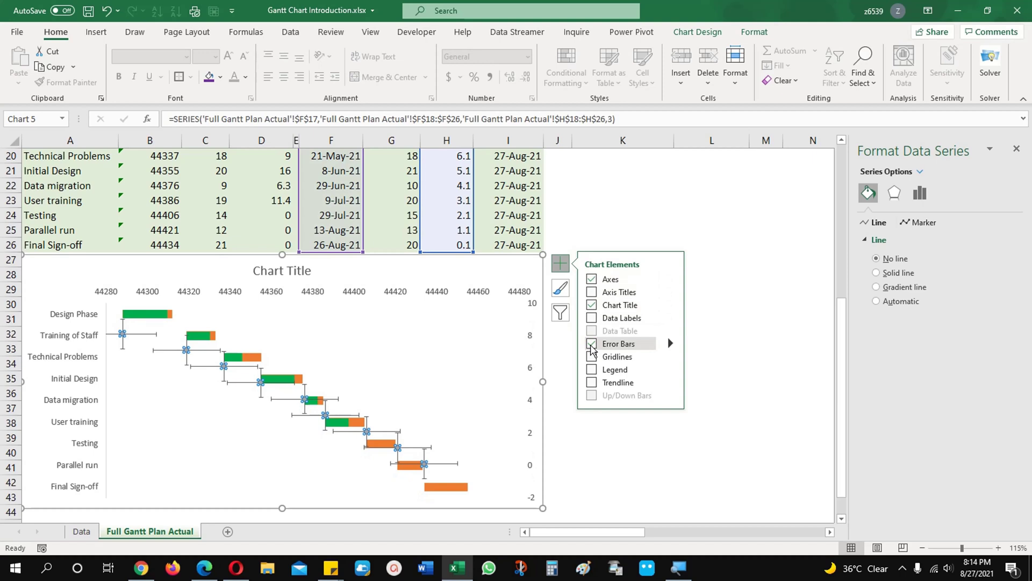
click(425, 476)
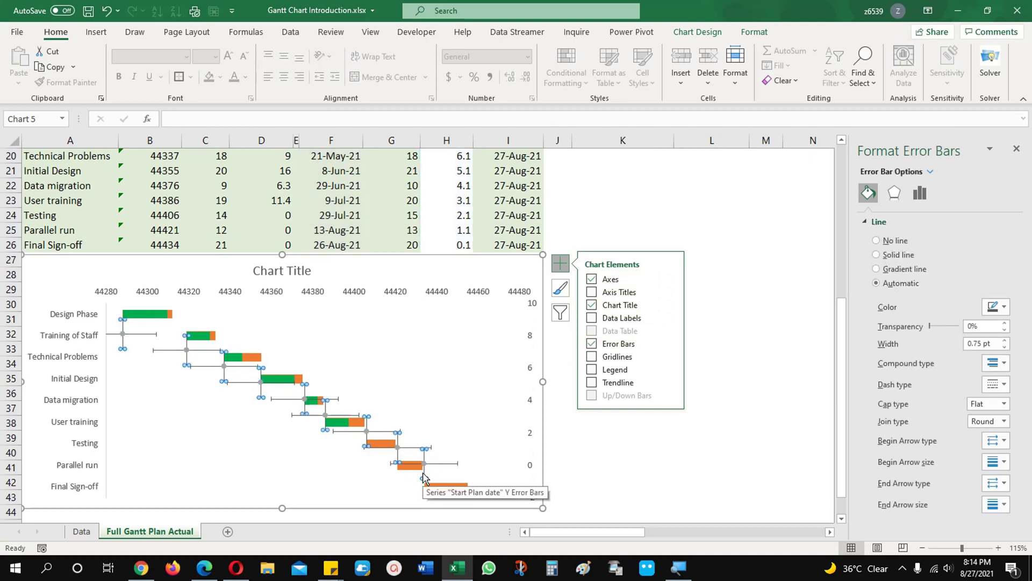
key(Delete)
Step: Set the horizontal error bars to Plus direction with No Cap end style
click(393, 474)
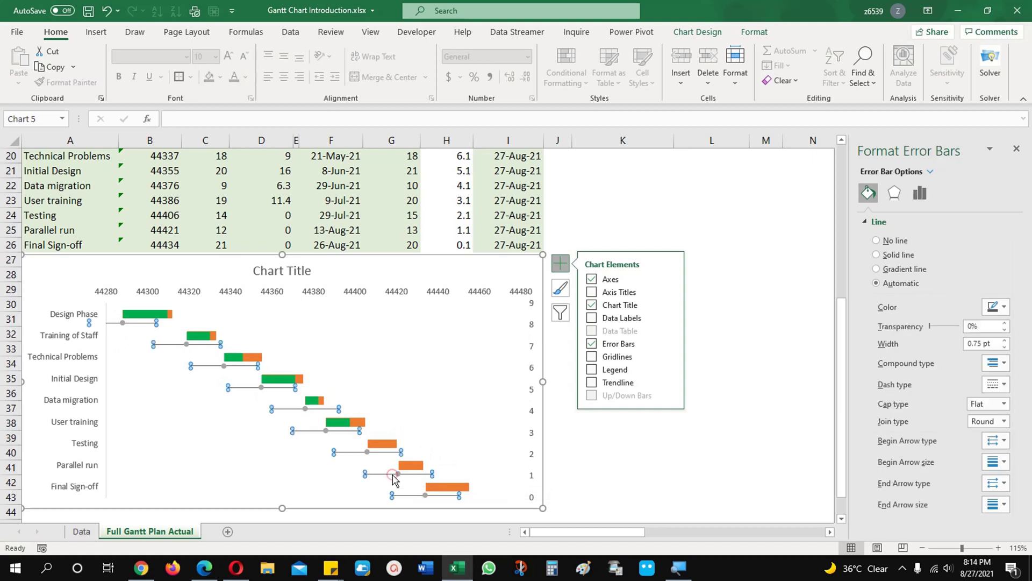
click(920, 192)
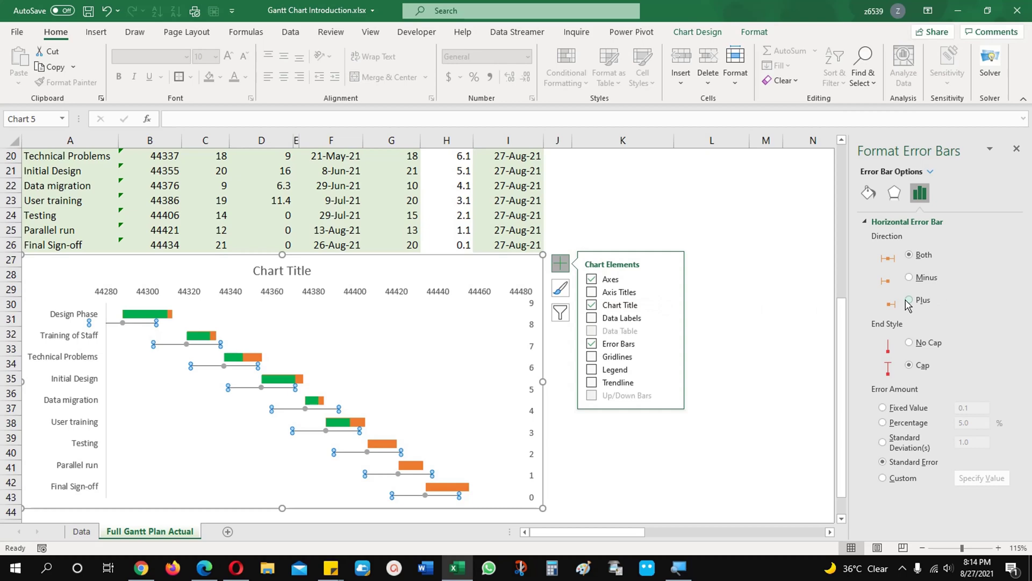
click(909, 300)
click(908, 342)
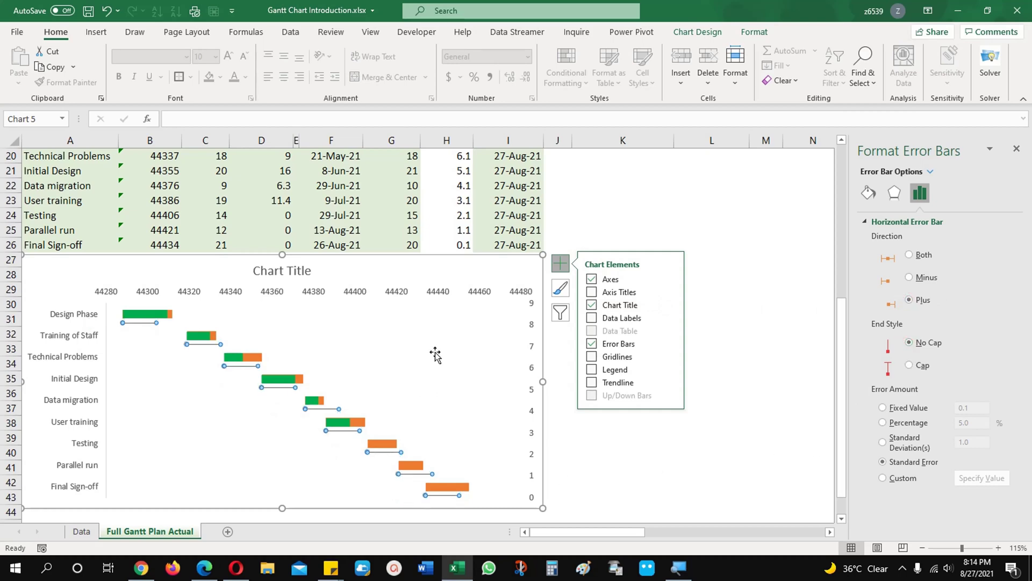
Step: Use a Custom error amount with positive error values from # days G18:G26
scroll(437, 414, up, 2)
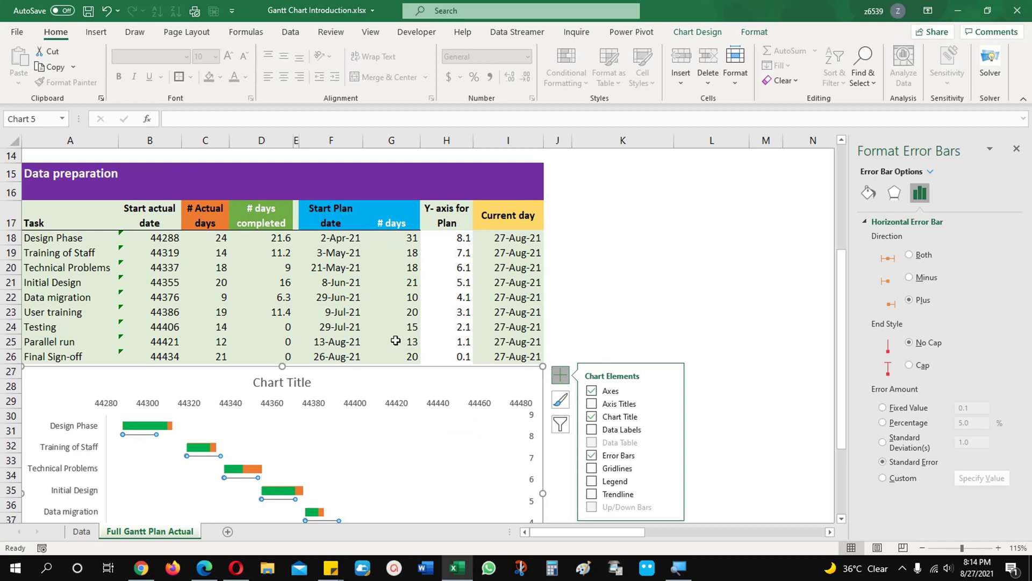
scroll(396, 351, down, 1)
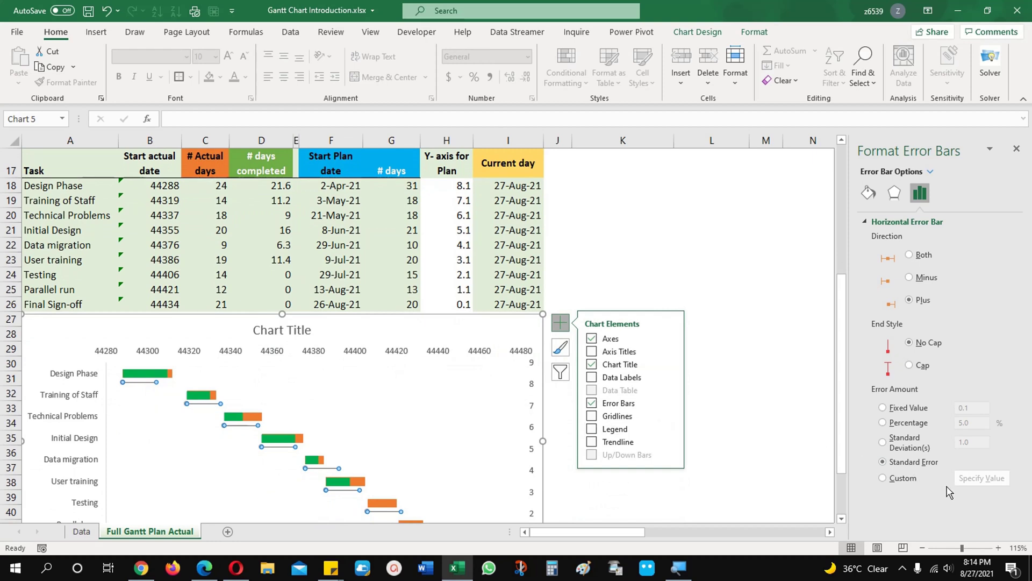
click(909, 479)
click(976, 478)
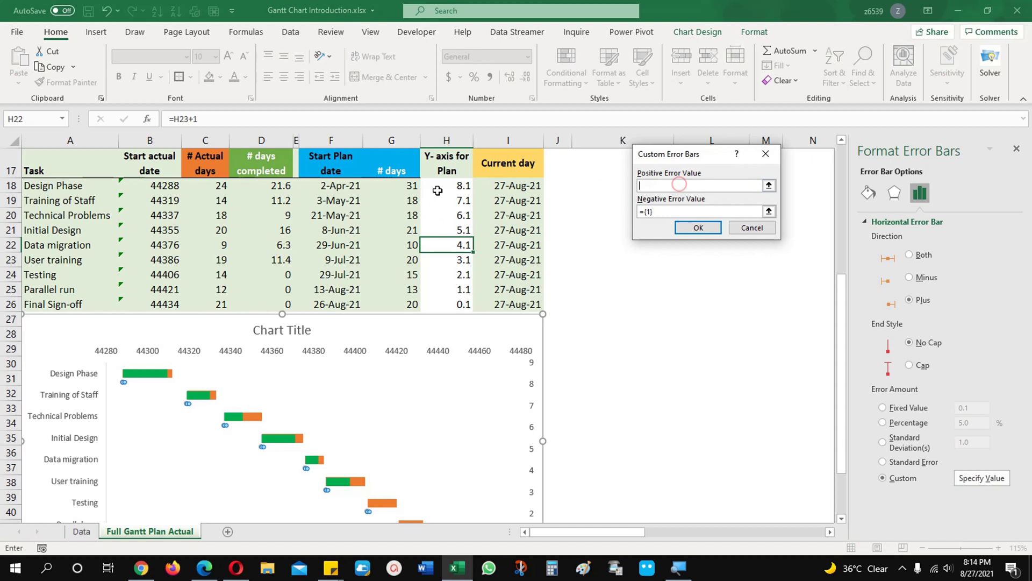
drag(415, 185, 401, 307)
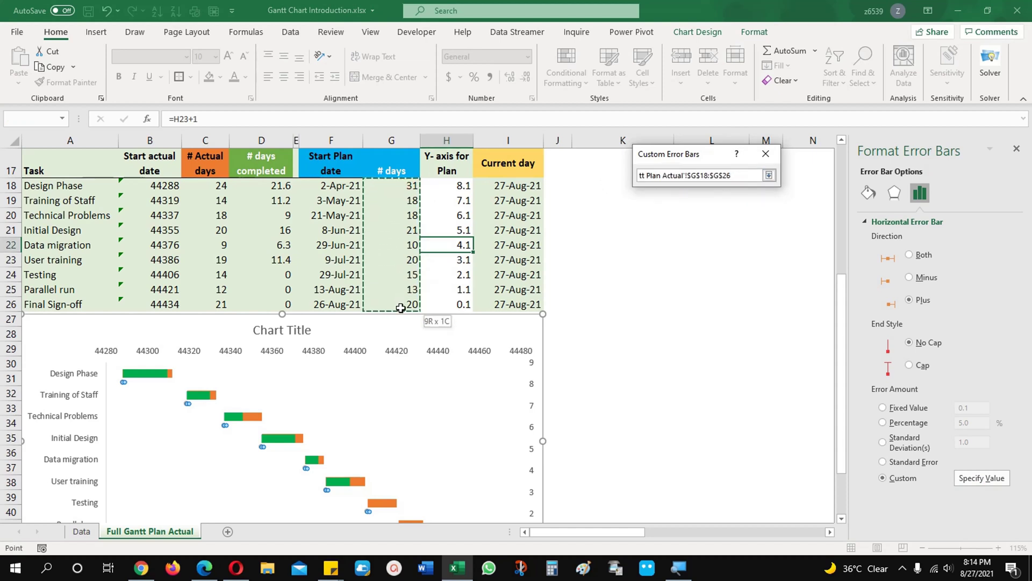
click(681, 226)
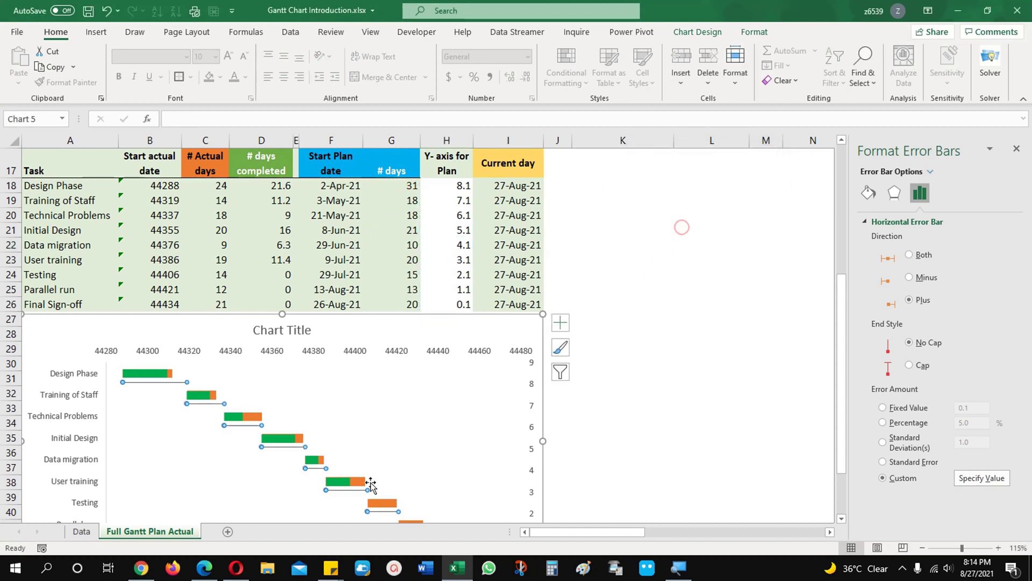
scroll(311, 475, down, 1)
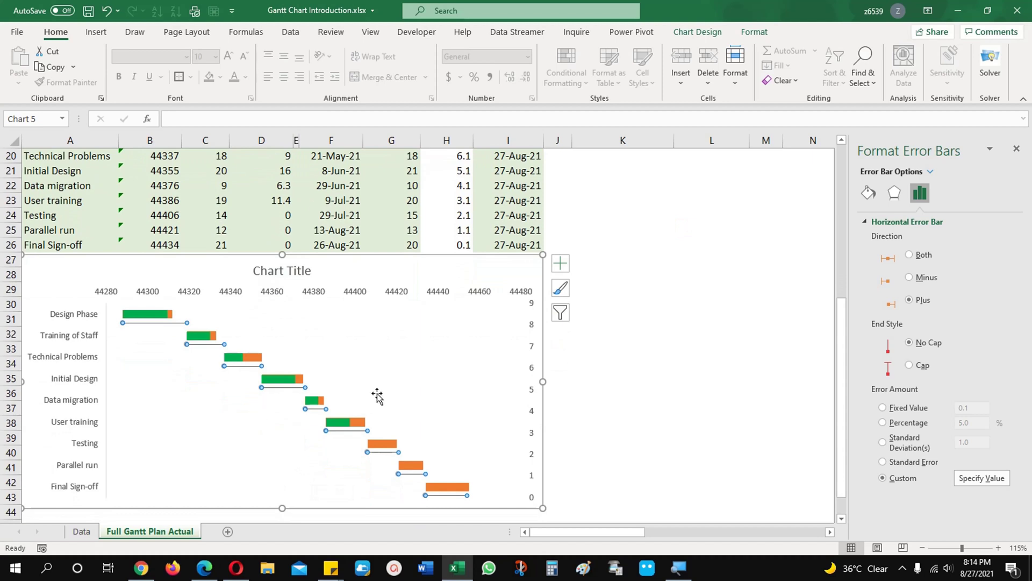
Step: Make the plan error bars 8.25 pt wide and Light Blue
click(869, 194)
triple_click(991, 345)
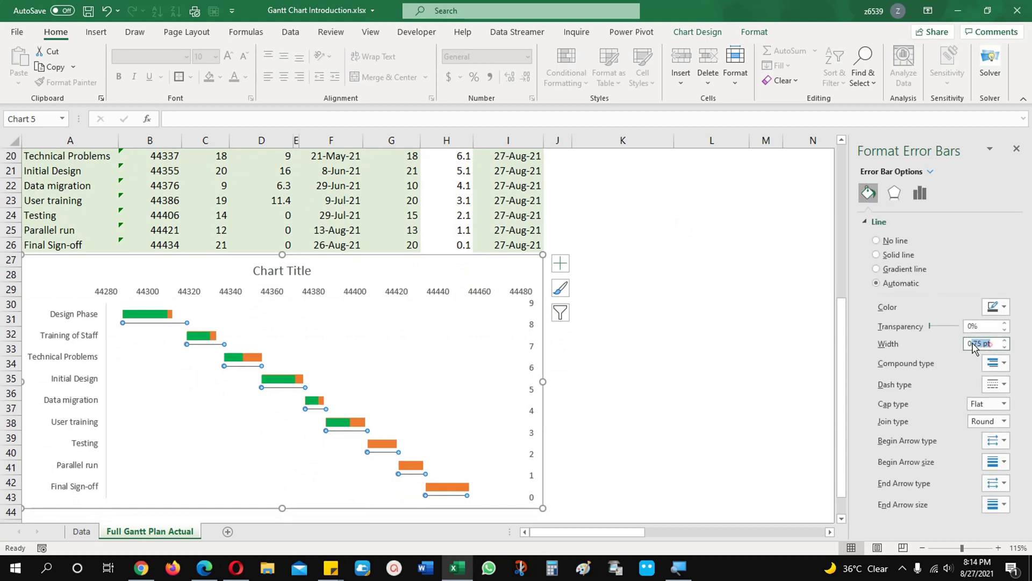
text(8.25)
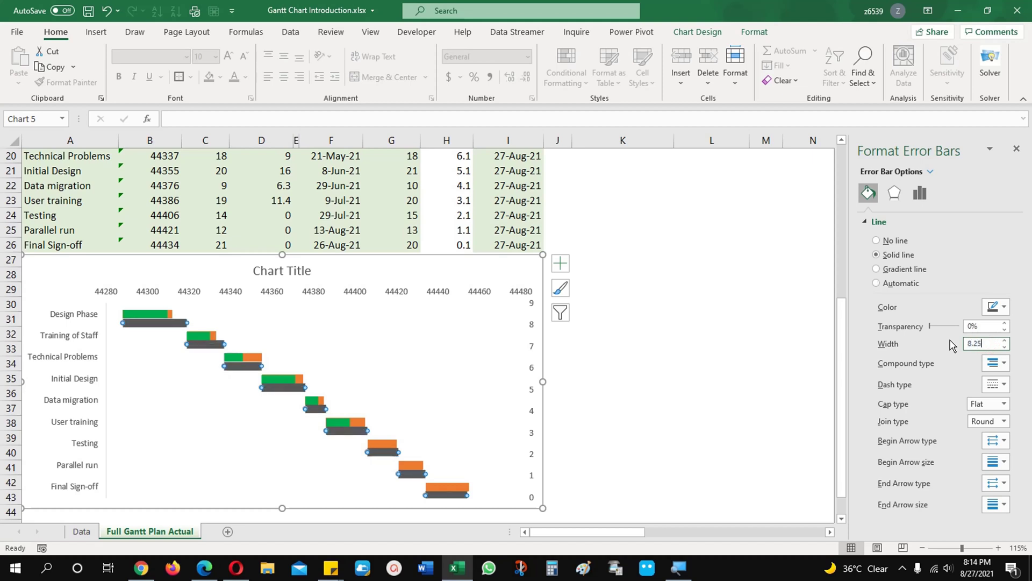
click(1004, 306)
click(991, 428)
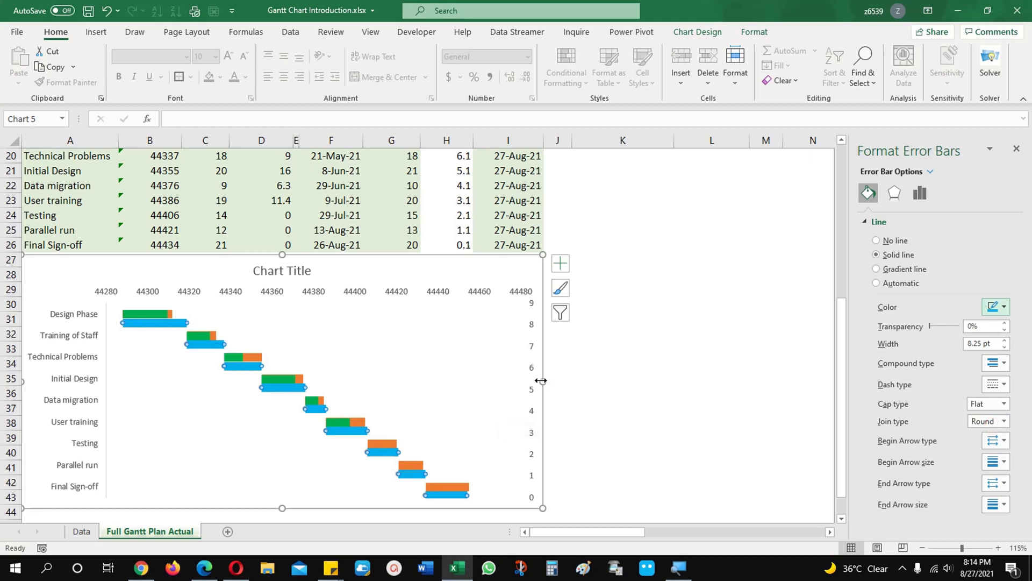
Step: Widen the chart and set the plan series markers to No fill and No line
drag(543, 381, 632, 382)
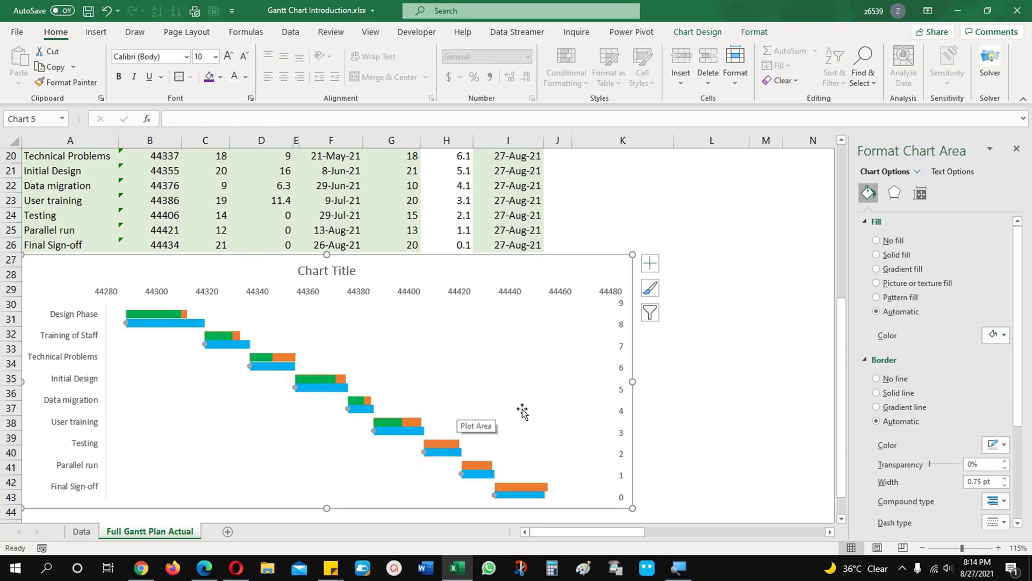
click(374, 431)
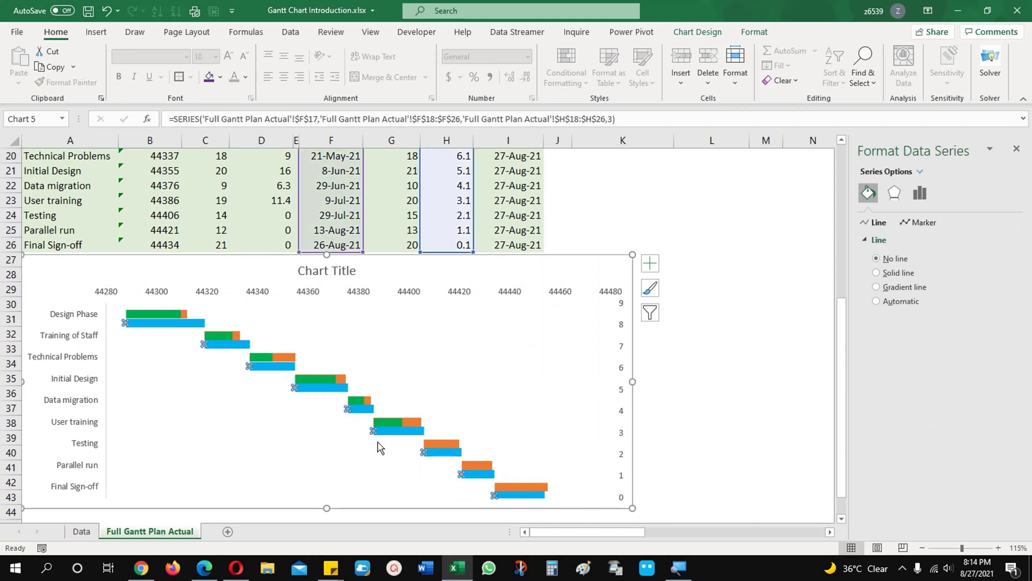
click(923, 223)
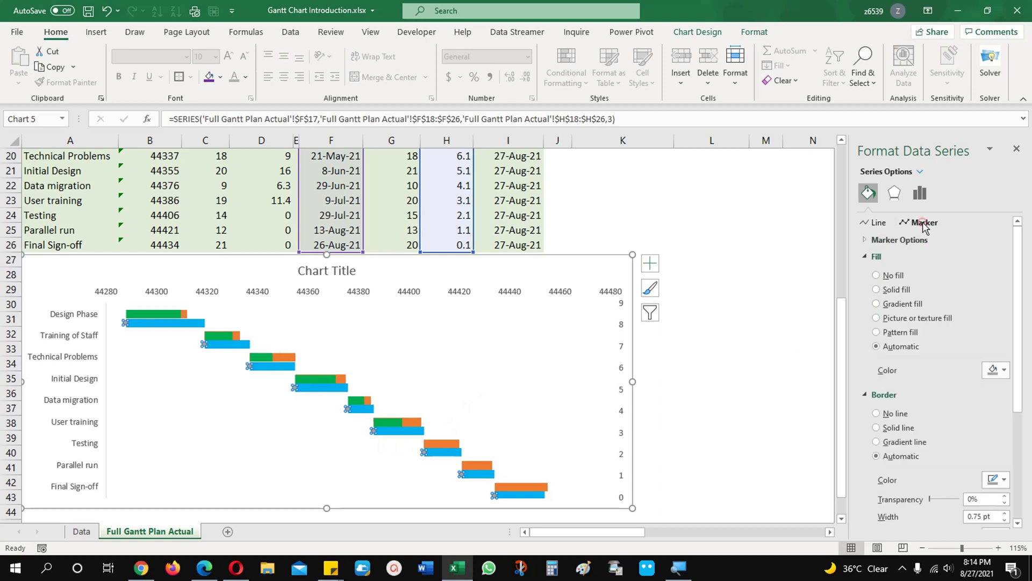
click(887, 274)
click(894, 386)
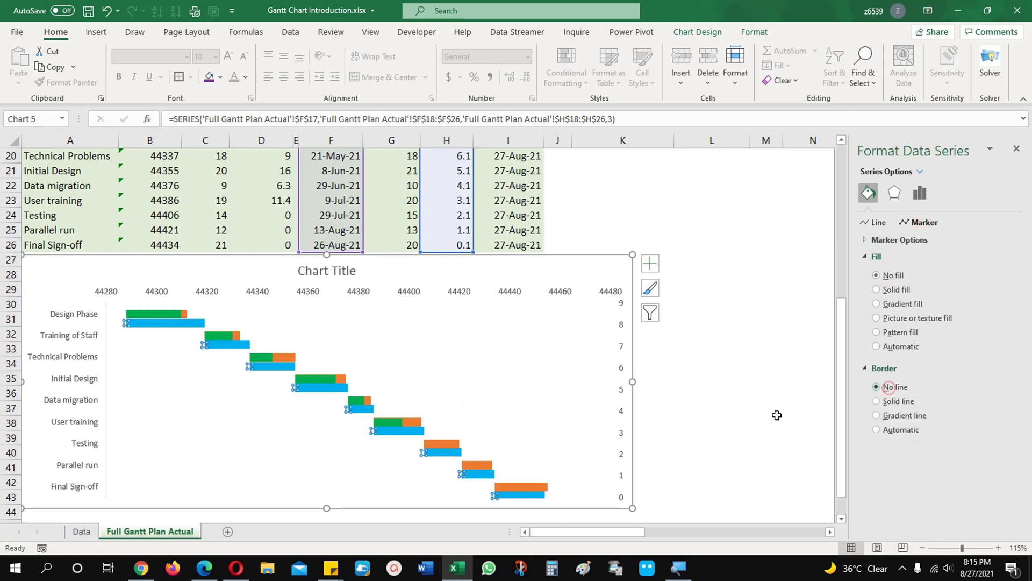
click(584, 425)
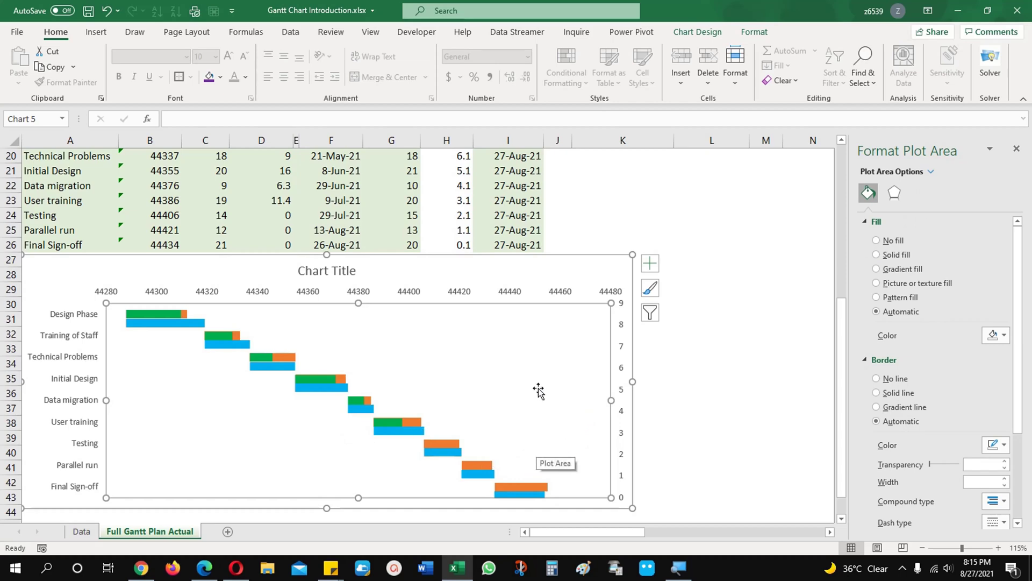
Step: Add a series named from F17 with X values I18:I26 and Y values H18:H26
scroll(539, 391, up, 2)
click(500, 216)
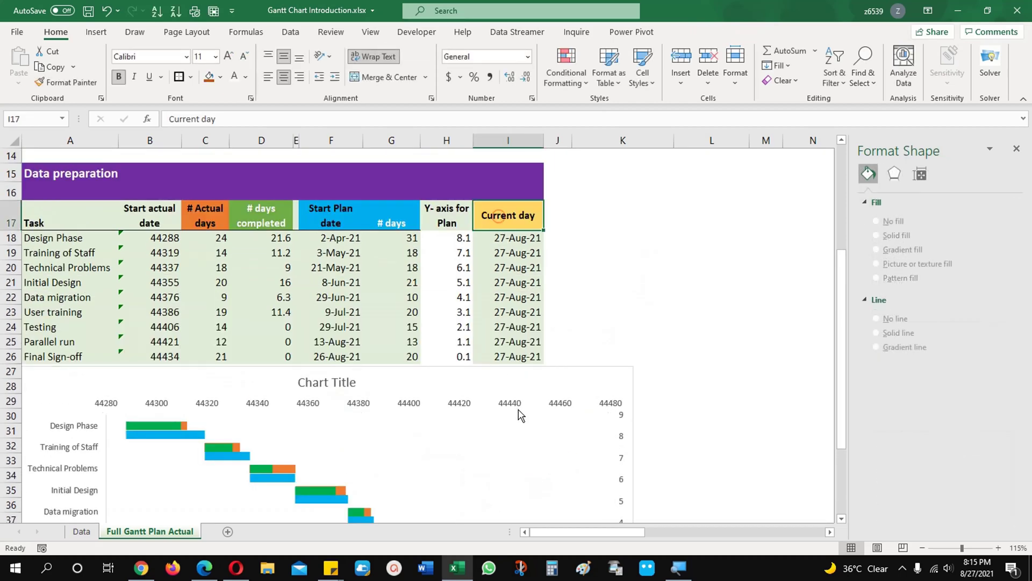
scroll(483, 417, down, 1)
right_click(482, 416)
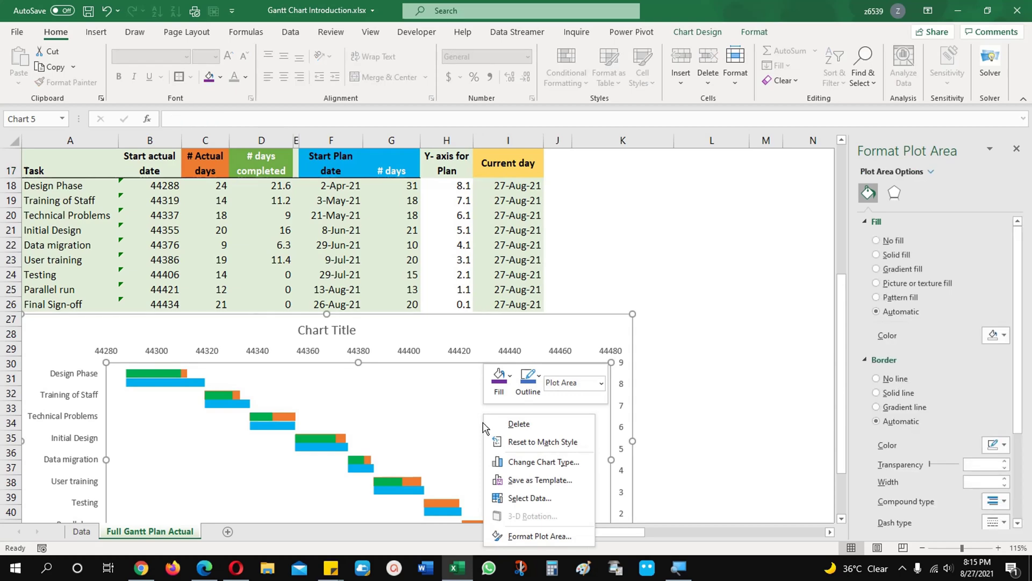
click(516, 498)
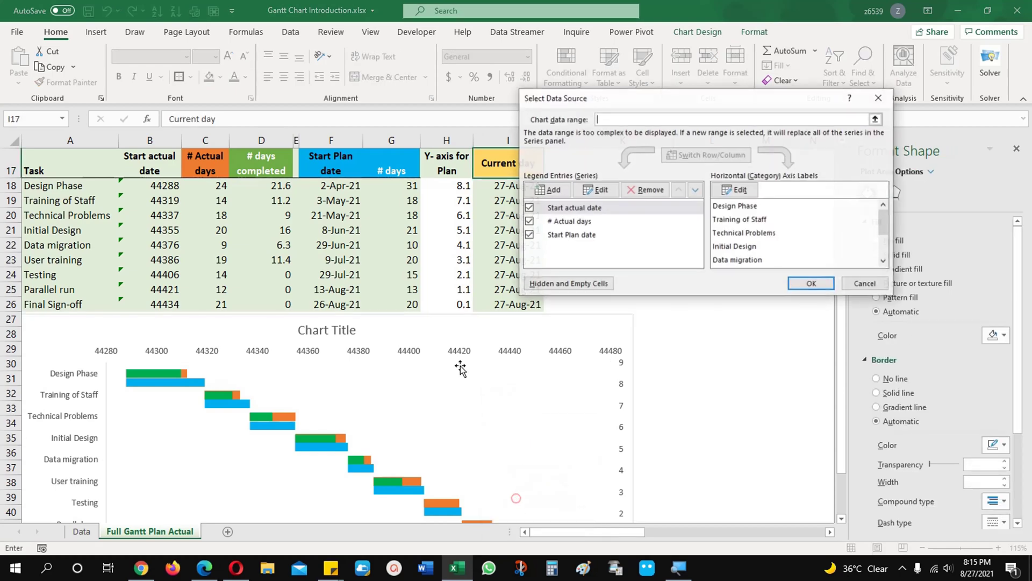
click(549, 189)
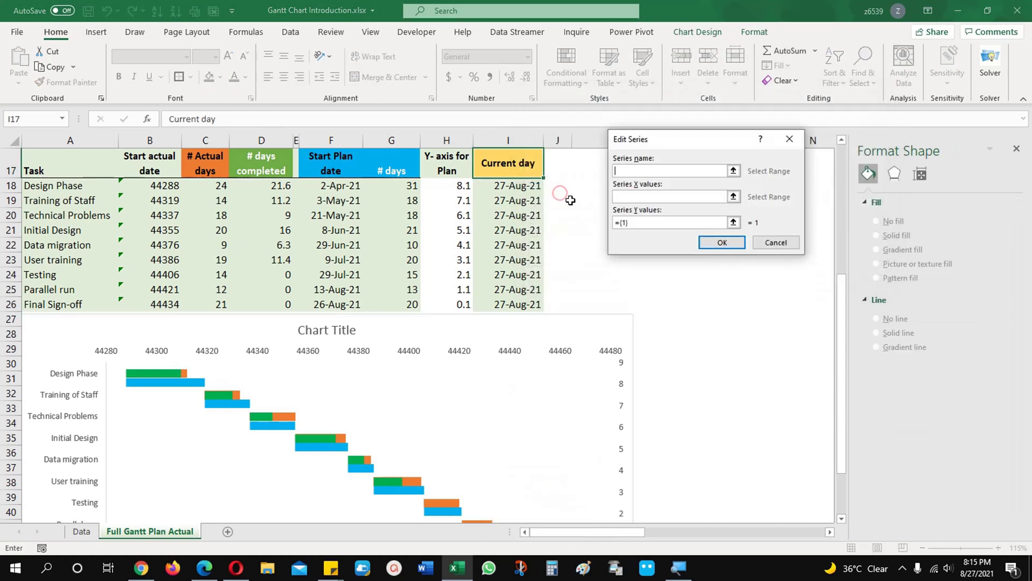
click(315, 160)
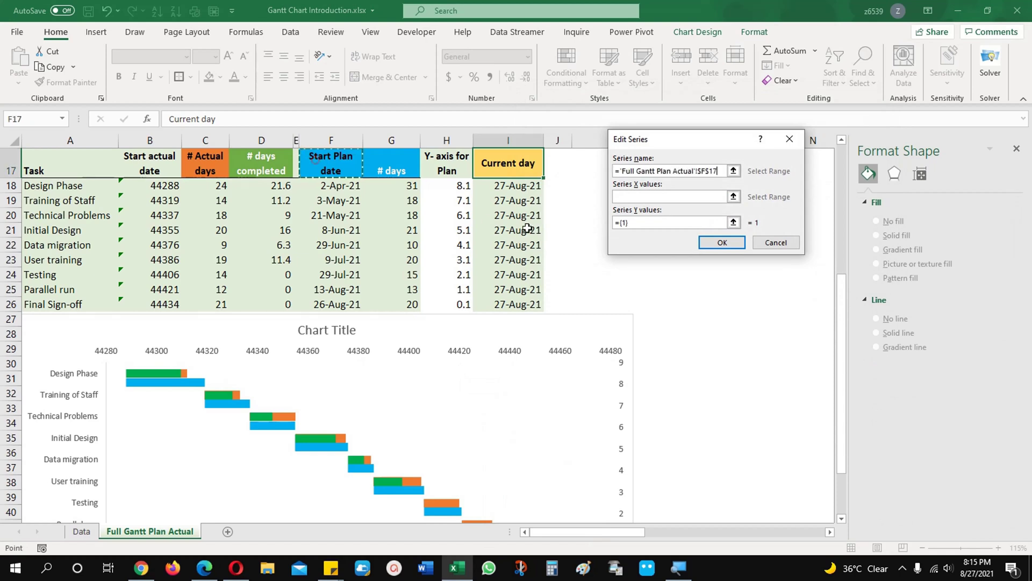
click(637, 198)
drag(511, 188, 529, 303)
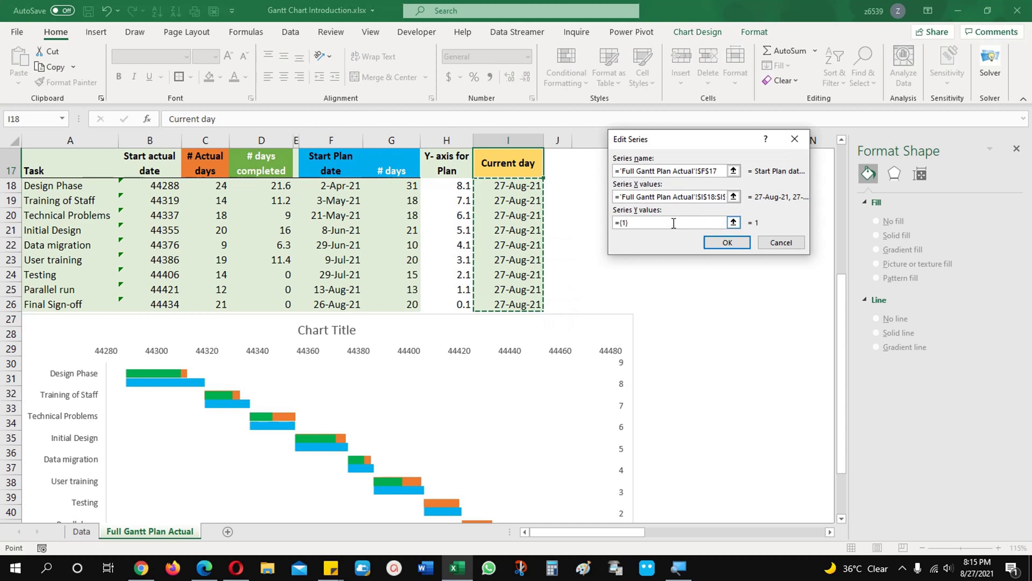
key(Tab)
key(BackSpace)
drag(442, 186, 448, 302)
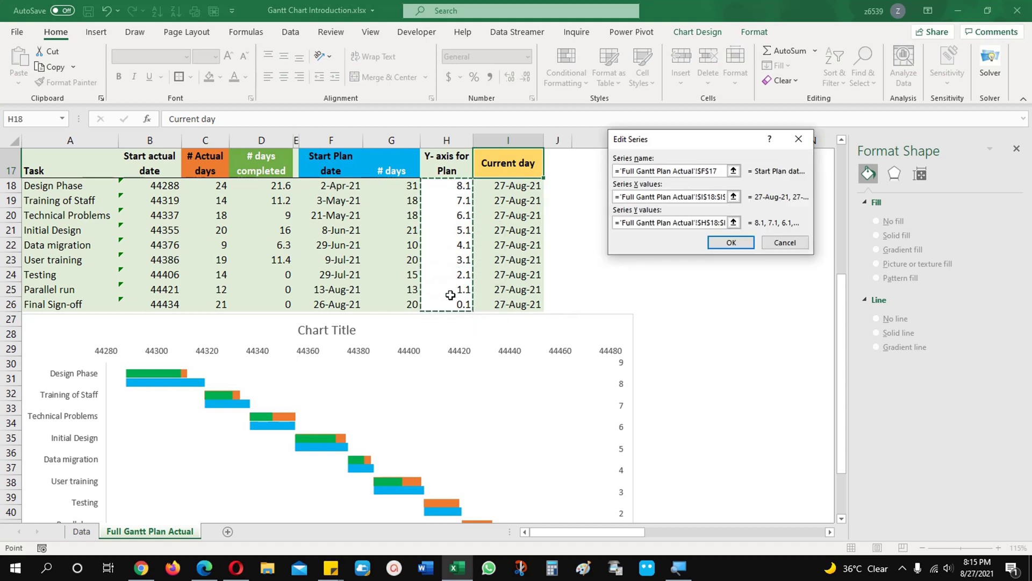
click(730, 243)
click(797, 285)
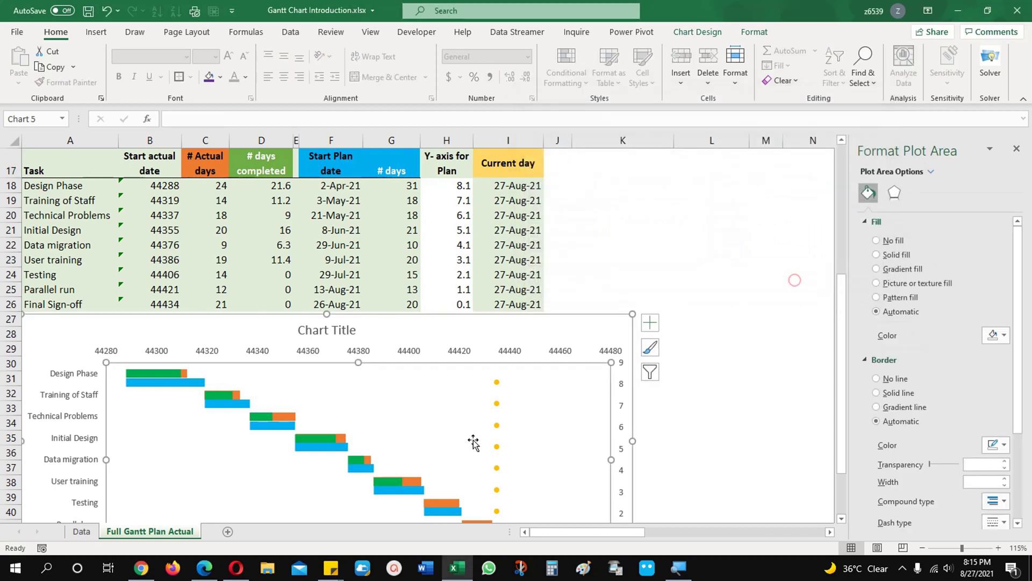
click(497, 446)
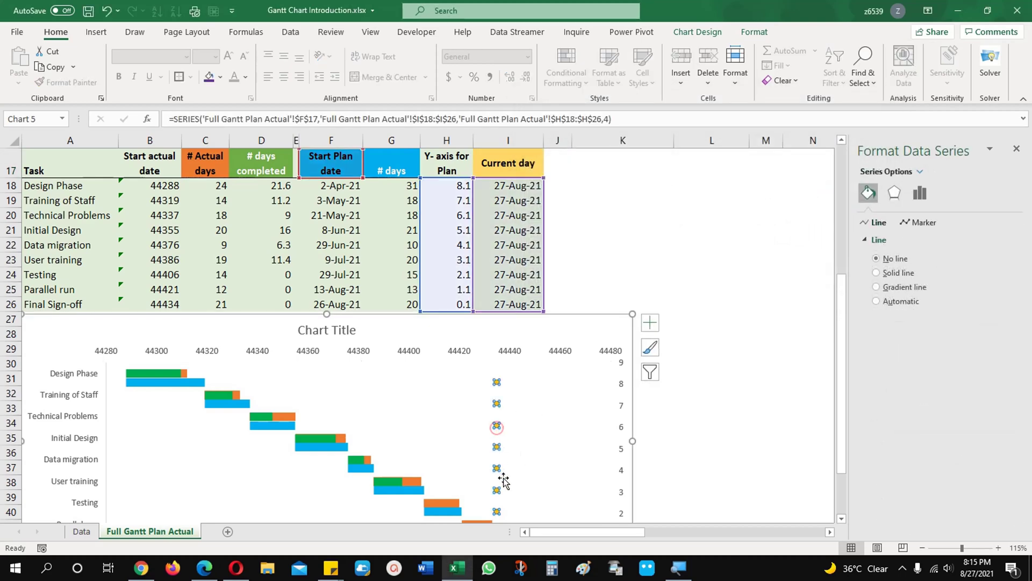
scroll(510, 471, down, 2)
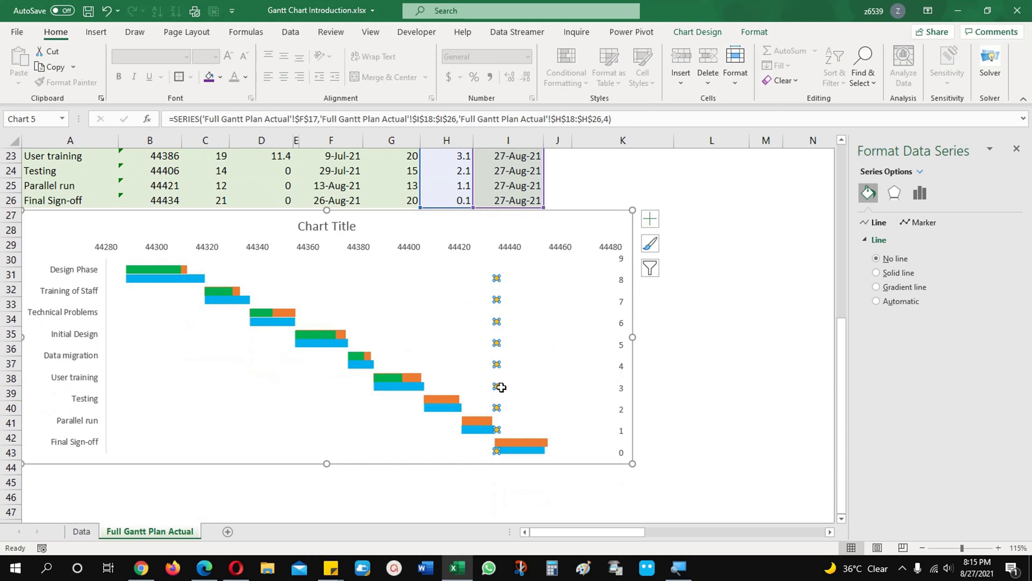
click(921, 172)
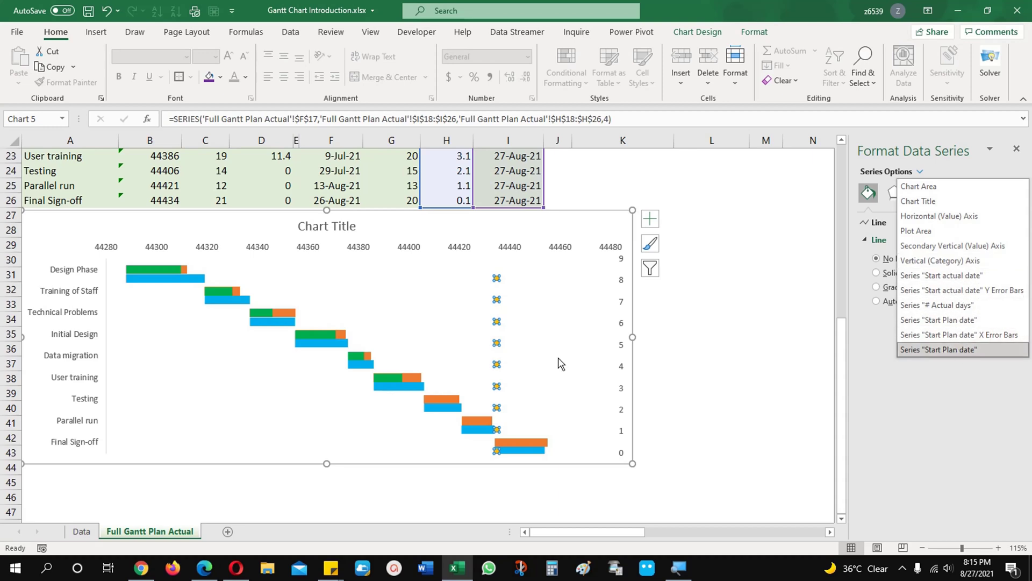
click(499, 305)
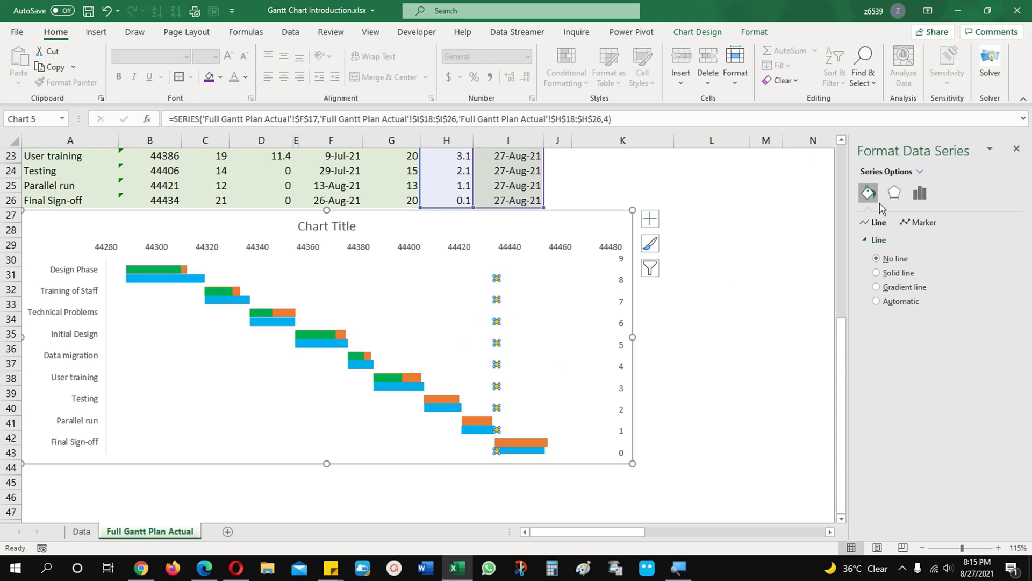
click(863, 195)
click(916, 195)
click(895, 191)
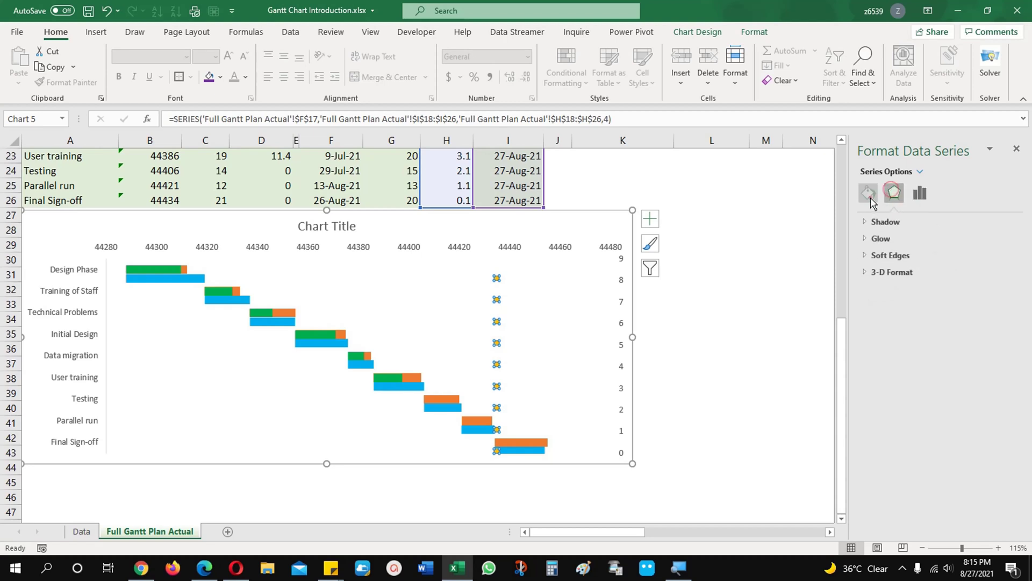
click(869, 194)
click(562, 340)
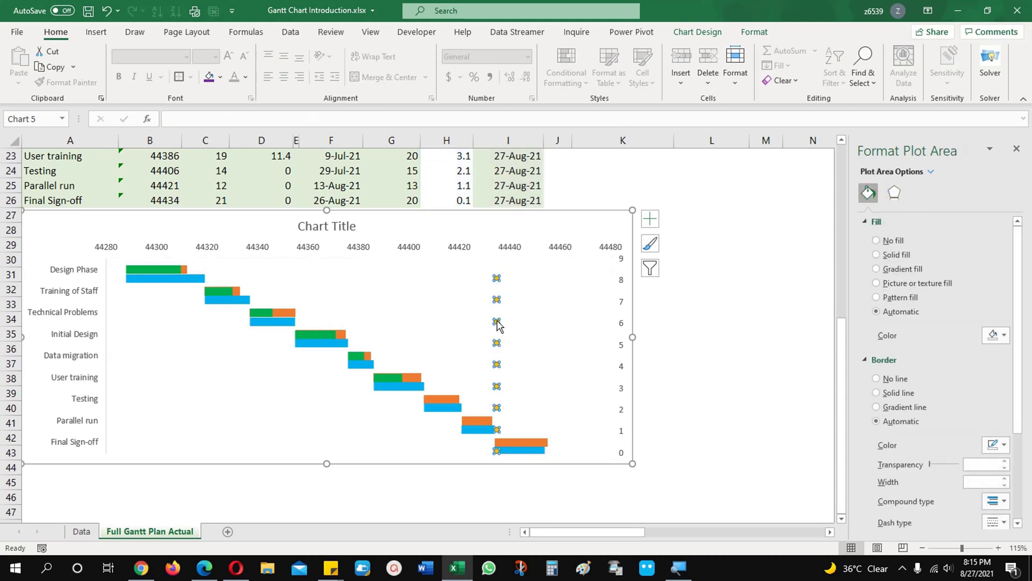
click(498, 321)
Step: Give the current-day series a solid purple line
click(878, 273)
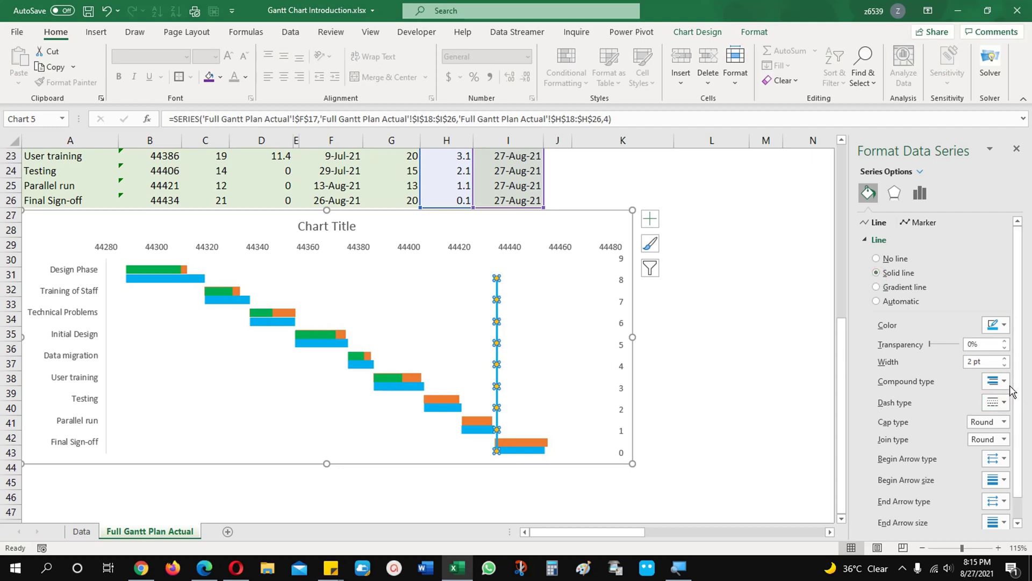
click(1003, 325)
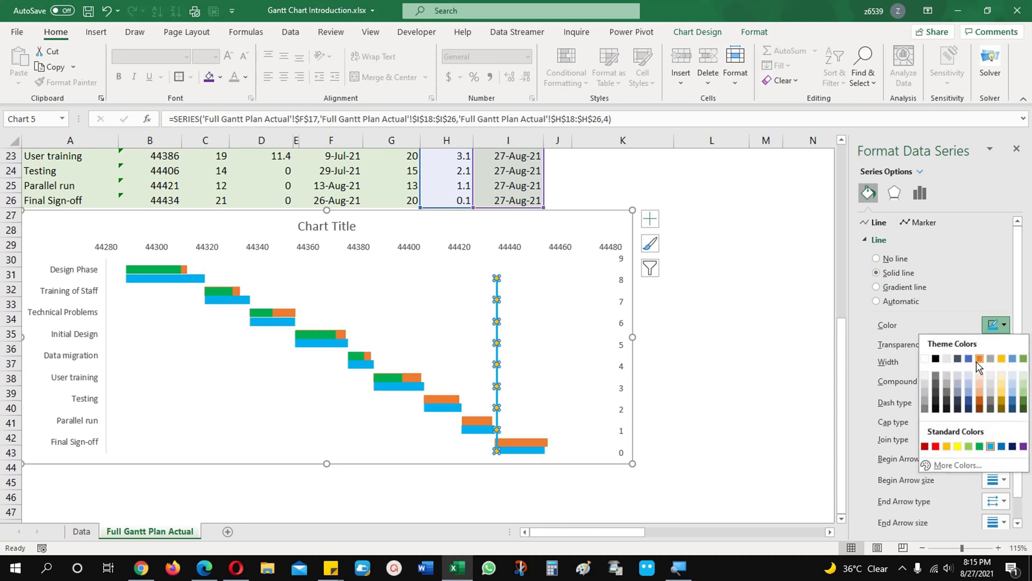
click(1021, 446)
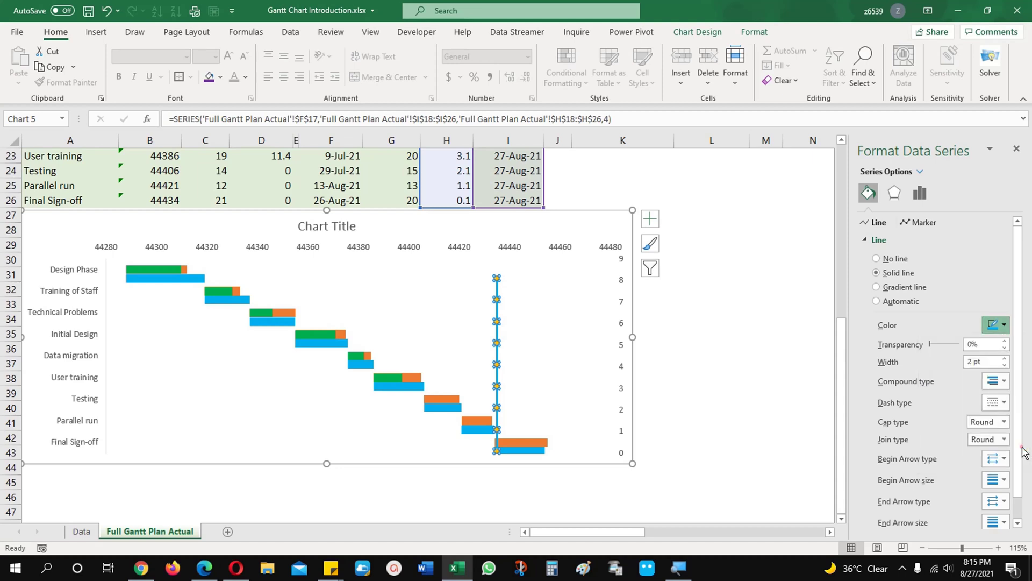
Step: Add a sized begin arrowhead to the current-day line
click(995, 502)
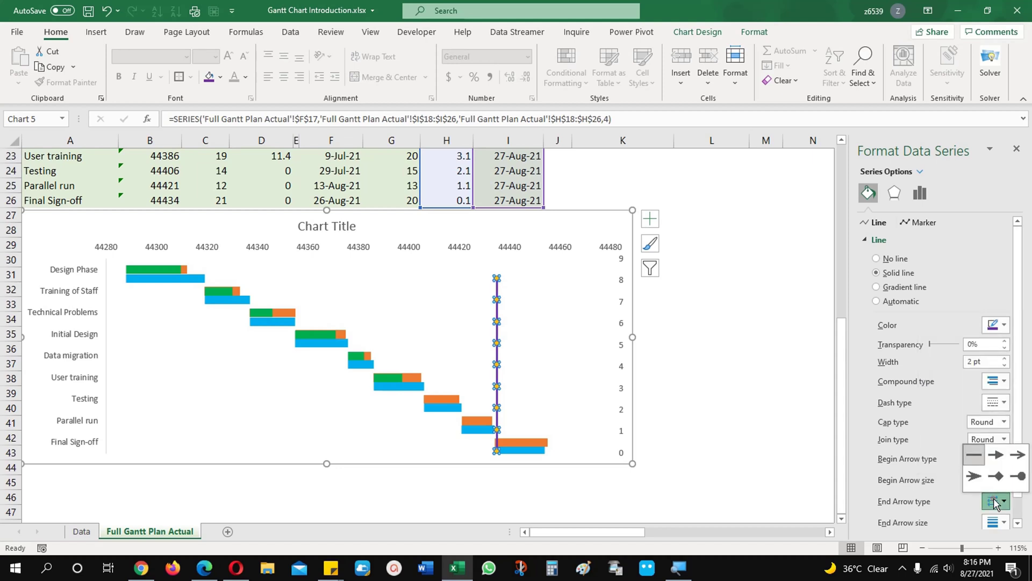
click(993, 500)
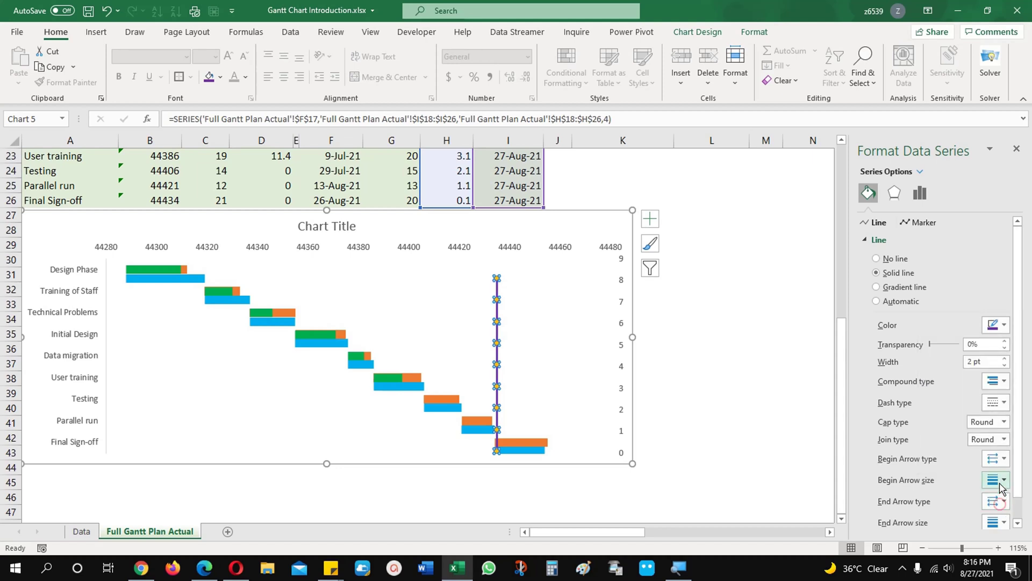
click(1001, 480)
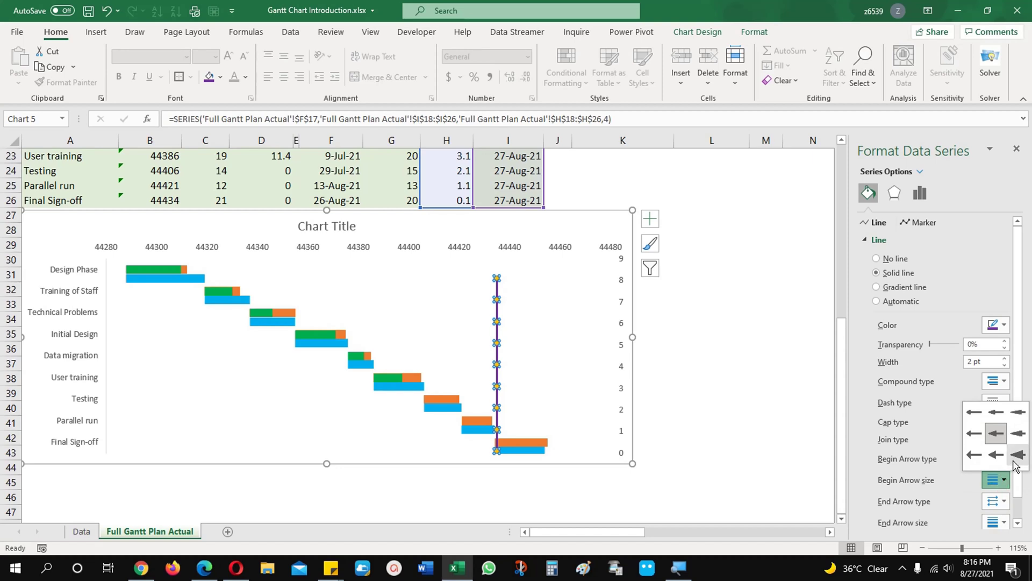
click(997, 456)
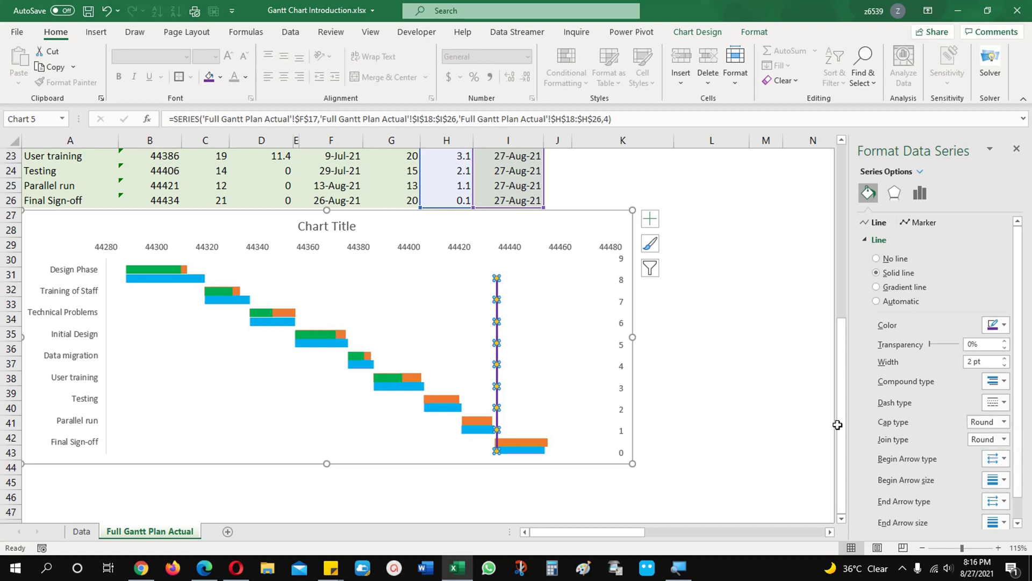
click(1001, 380)
click(1001, 381)
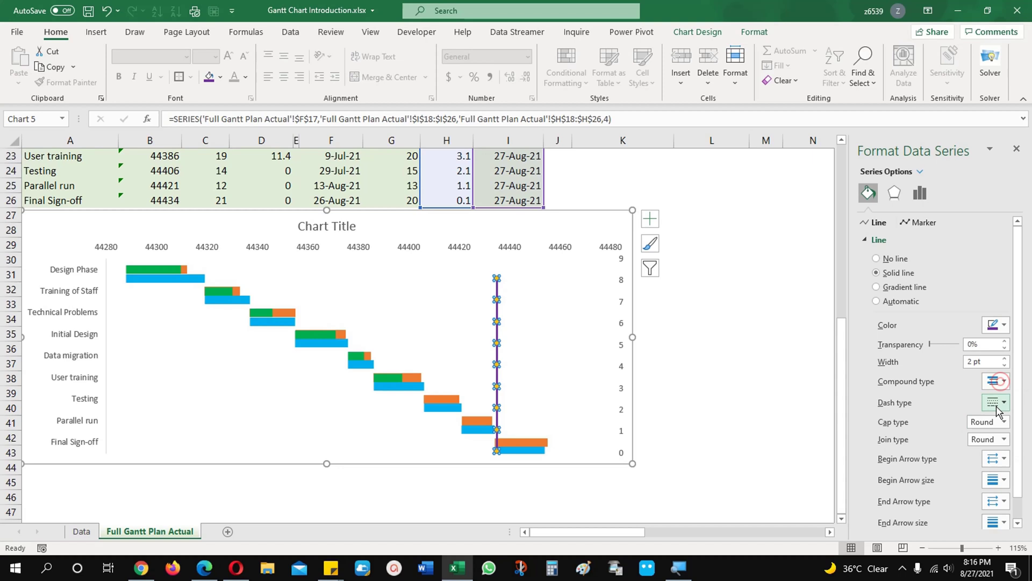
click(997, 404)
click(996, 405)
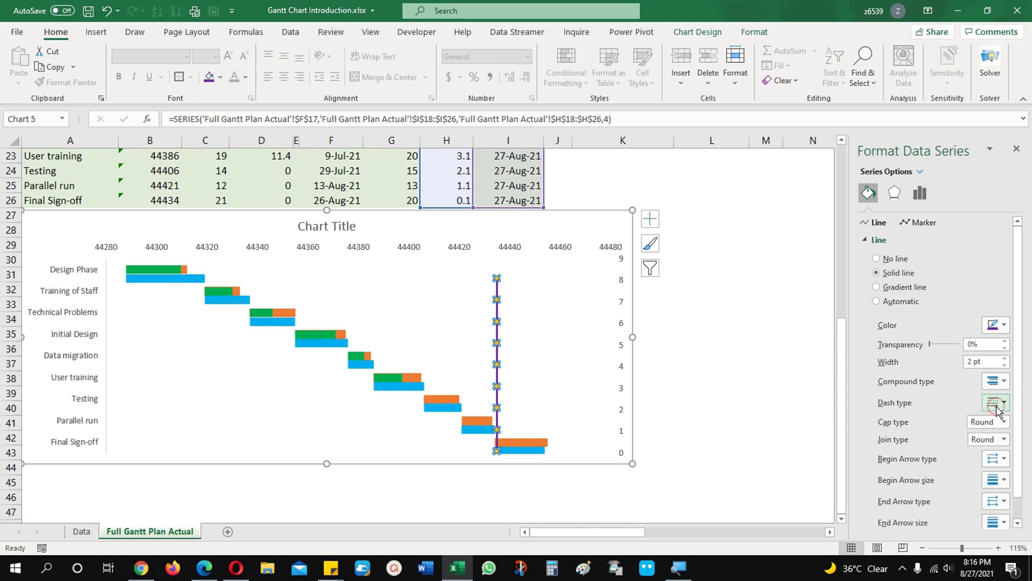
click(999, 465)
click(976, 500)
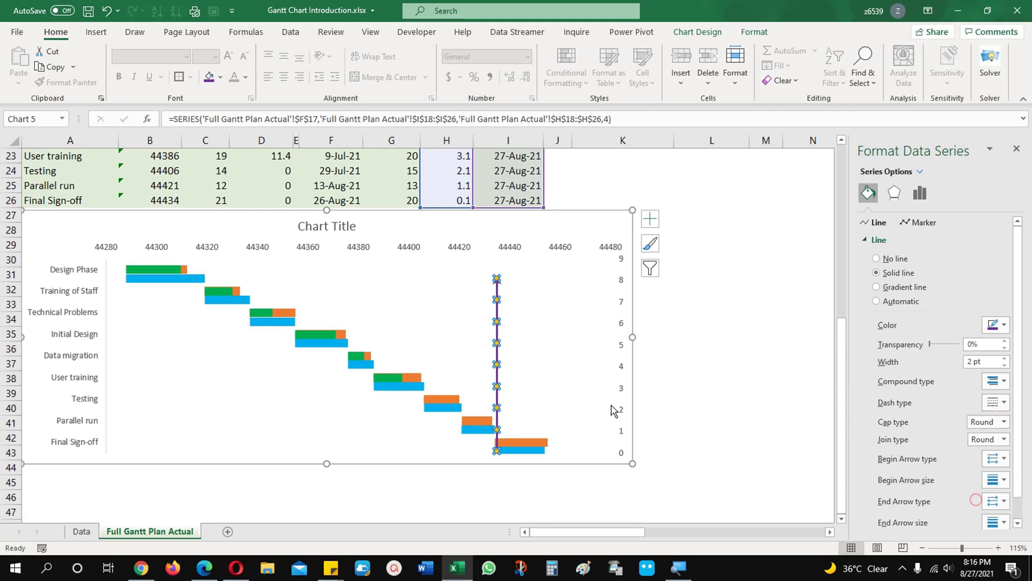
Step: Thicken the current-day line to 4.25 pt
click(1005, 358)
click(1005, 358)
click(1005, 358)
click(1005, 358)
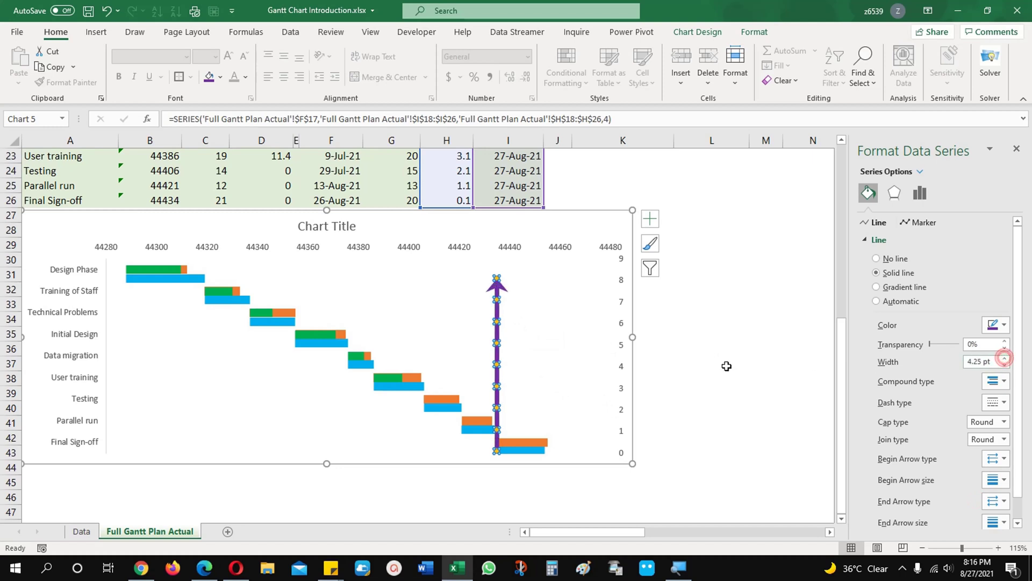
click(523, 306)
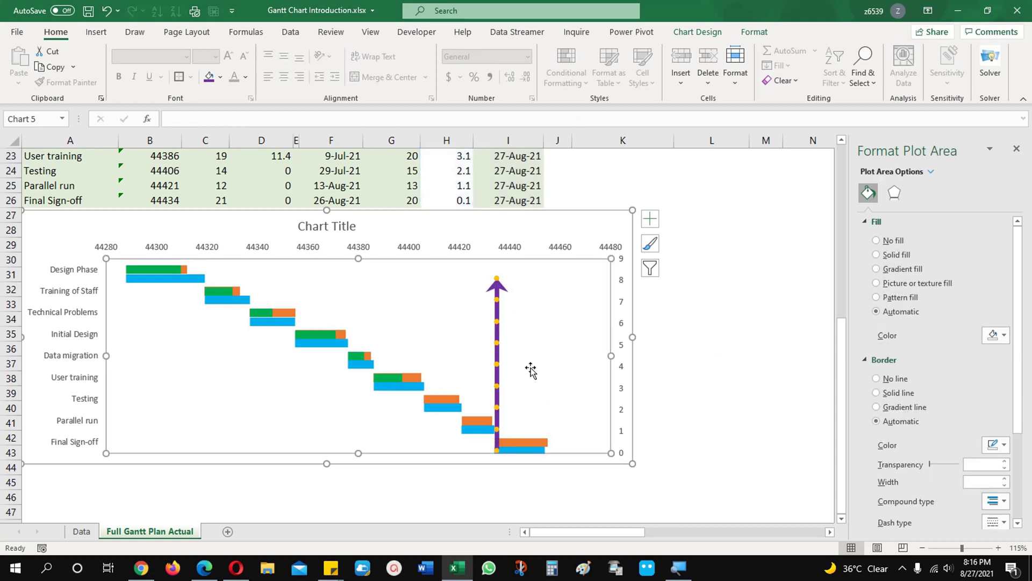
Step: Copy the date format of F18:F25 onto the actual start dates B18:B25 with Format Painter
scroll(540, 295, up, 2)
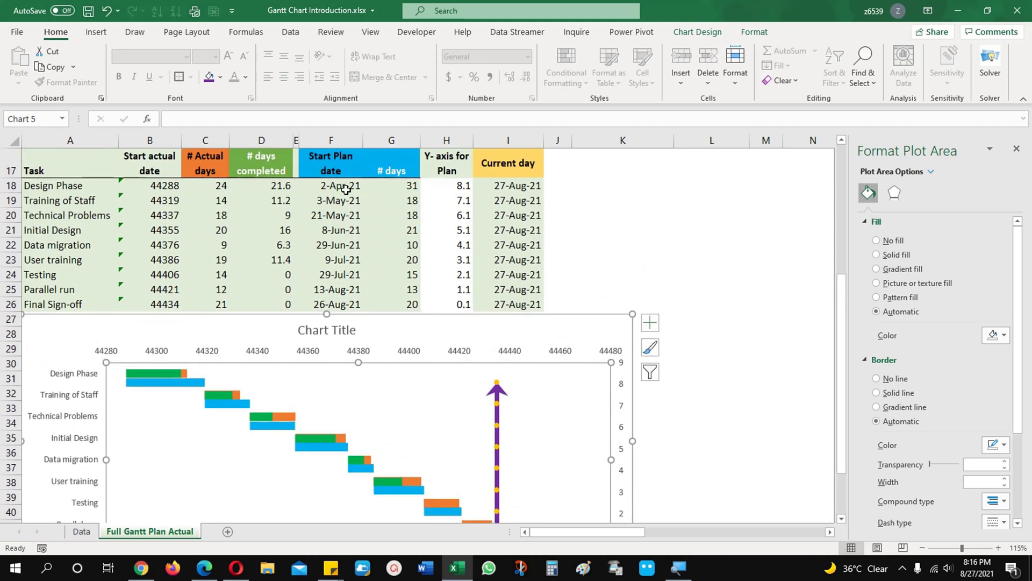
drag(345, 189, 340, 289)
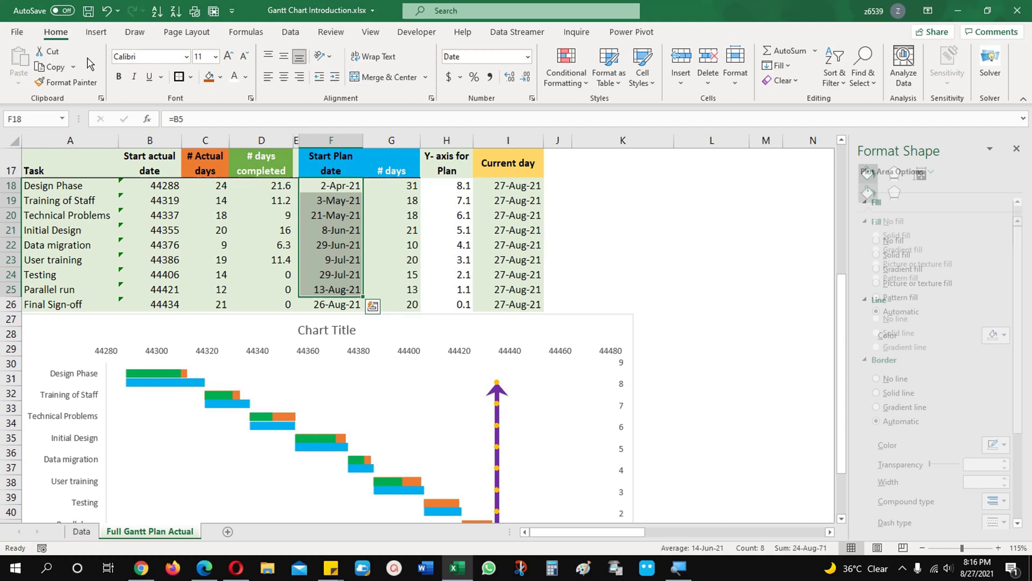
click(77, 78)
drag(146, 184, 143, 304)
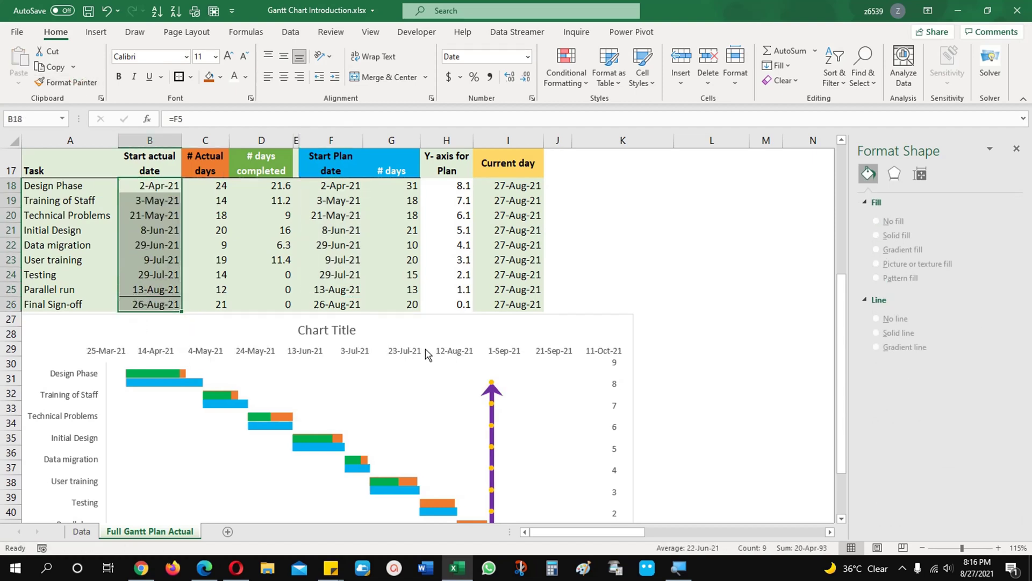
click(153, 244)
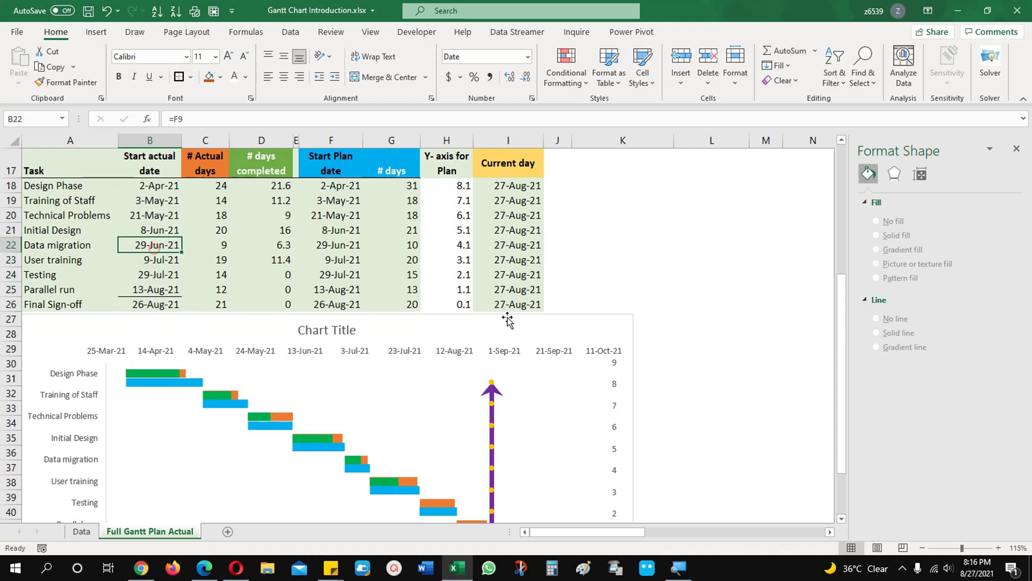
scroll(526, 392, down, 1)
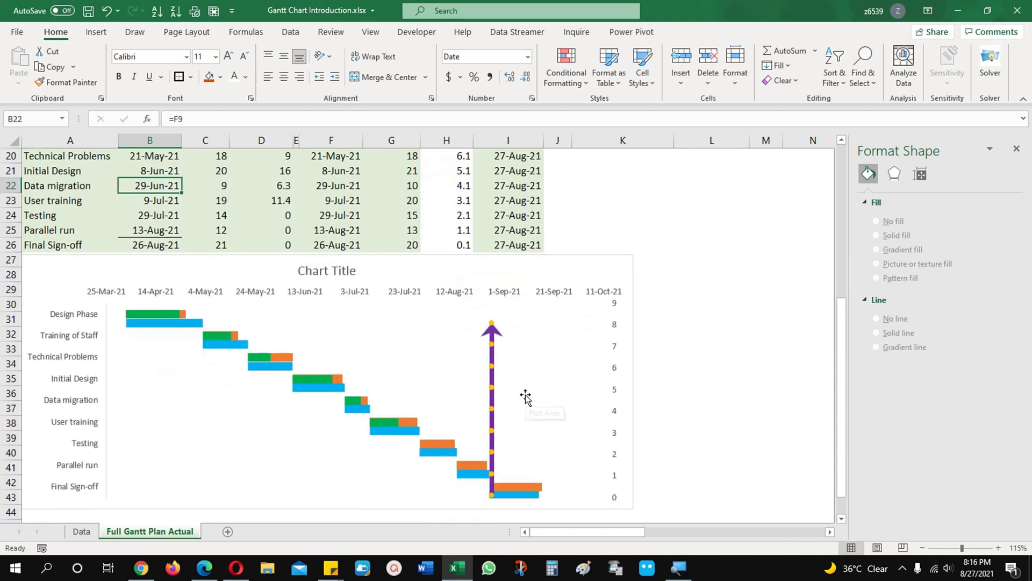
click(493, 328)
Step: Add a data label to the arrow's top point
click(491, 322)
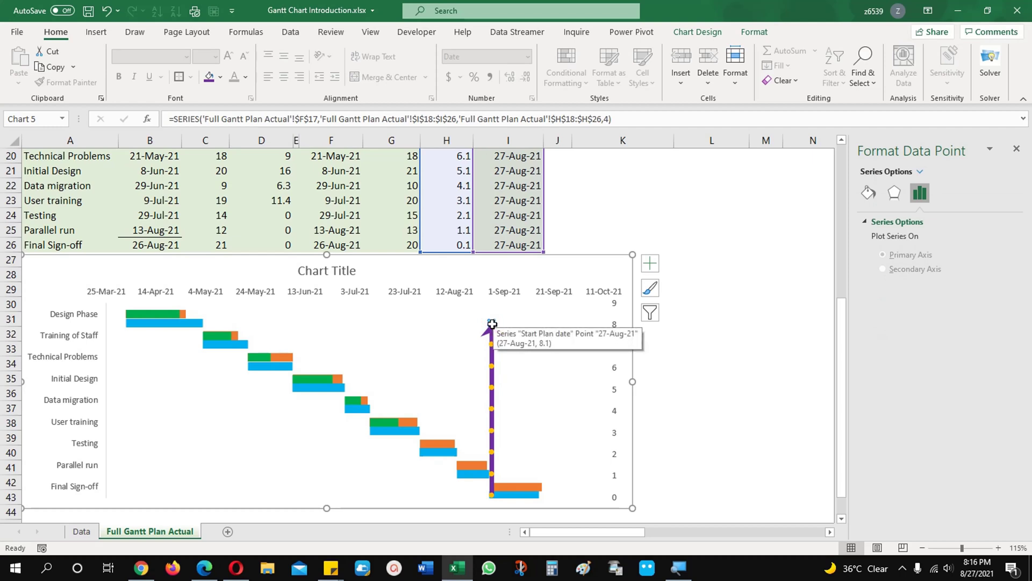
right_click(492, 323)
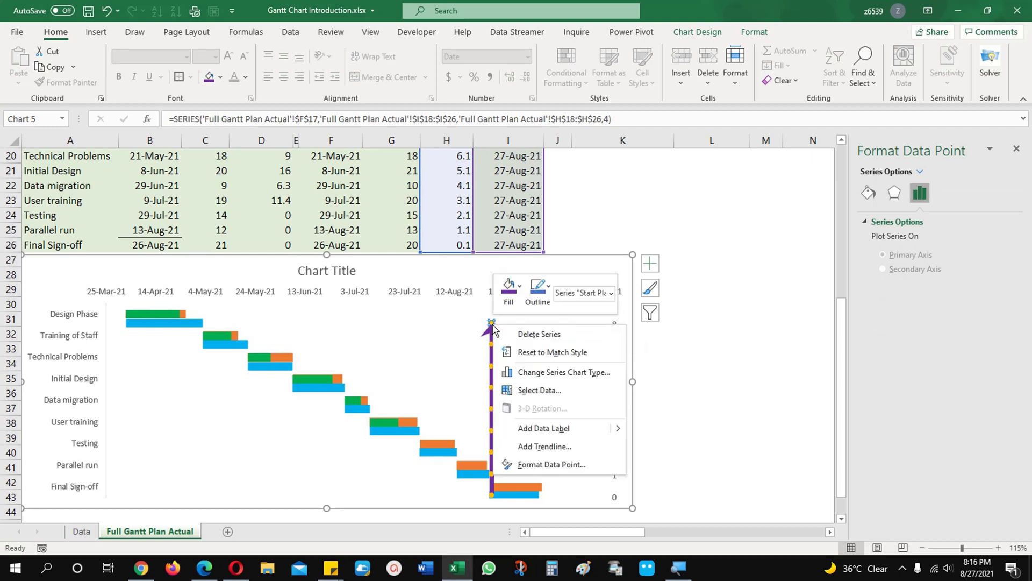
click(543, 430)
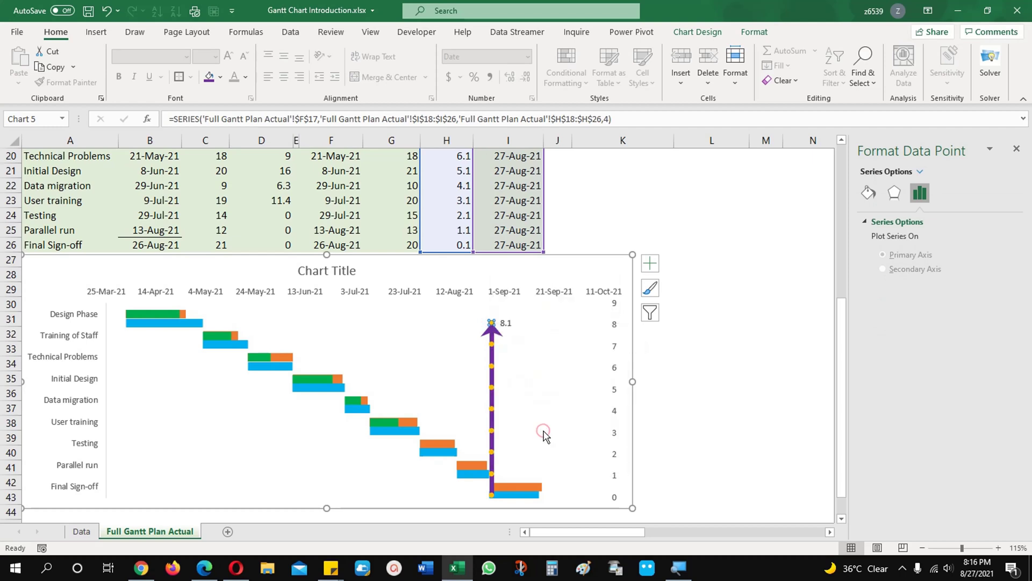
click(506, 323)
right_click(506, 324)
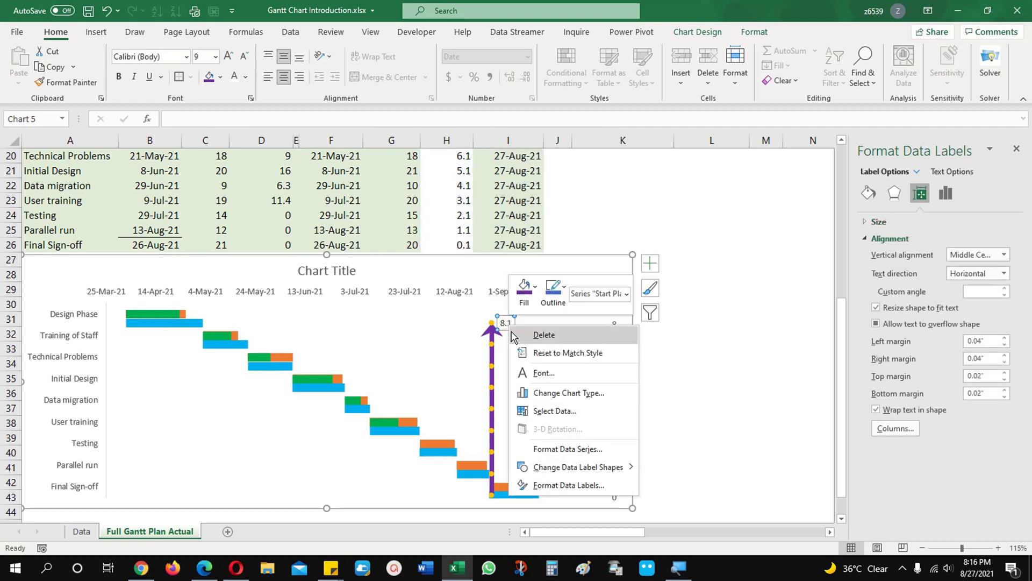
click(564, 485)
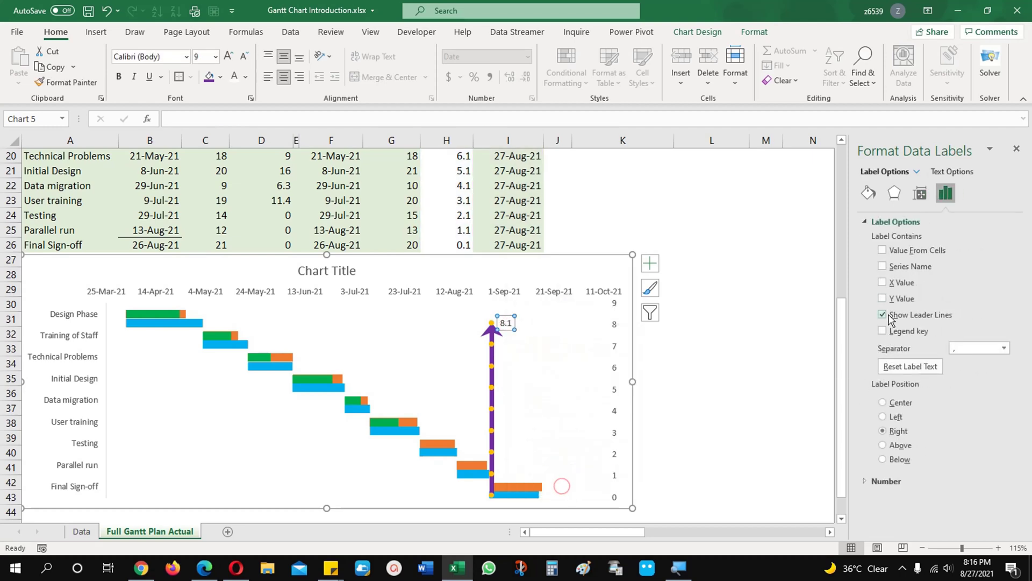
Step: Show the series name on the top label only, reading 'Start Plan date, 8.1'
click(901, 272)
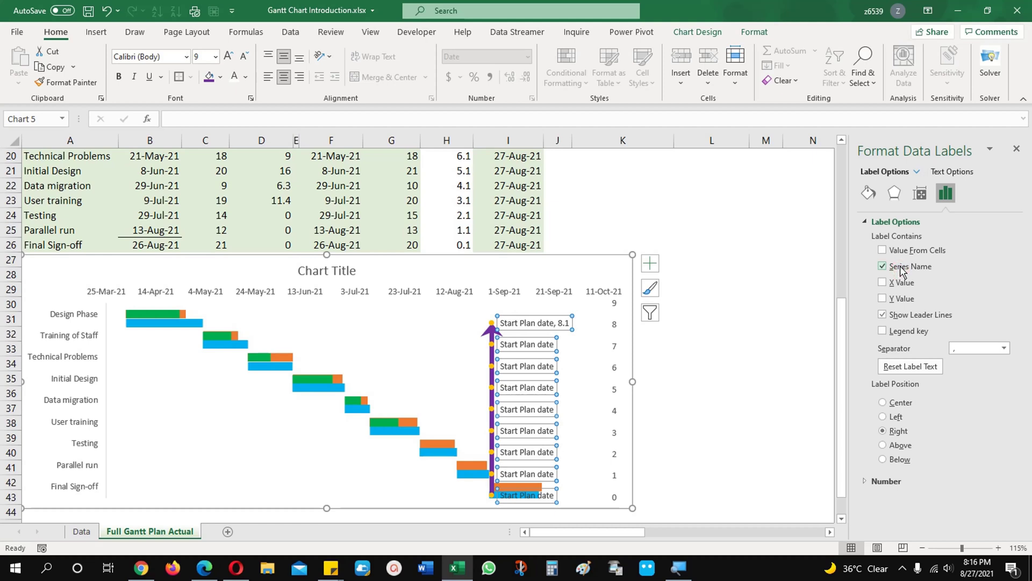
click(901, 269)
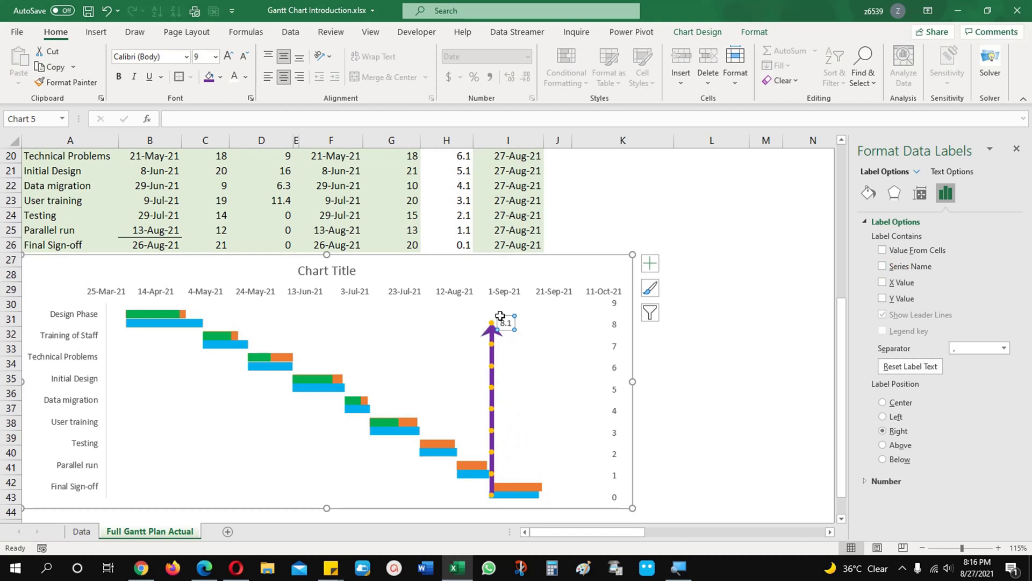
click(500, 318)
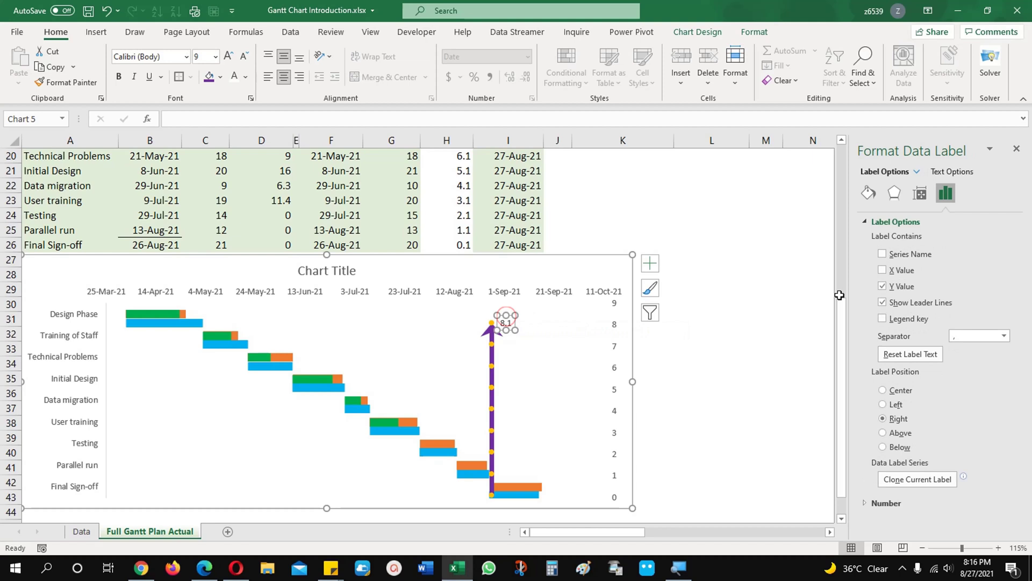
click(896, 261)
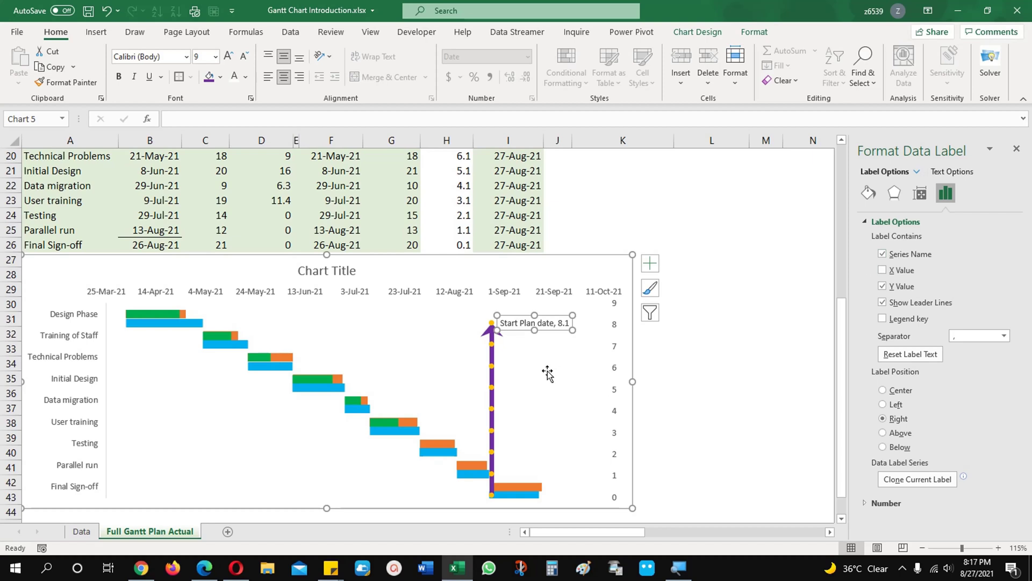
key(ctrl+z)
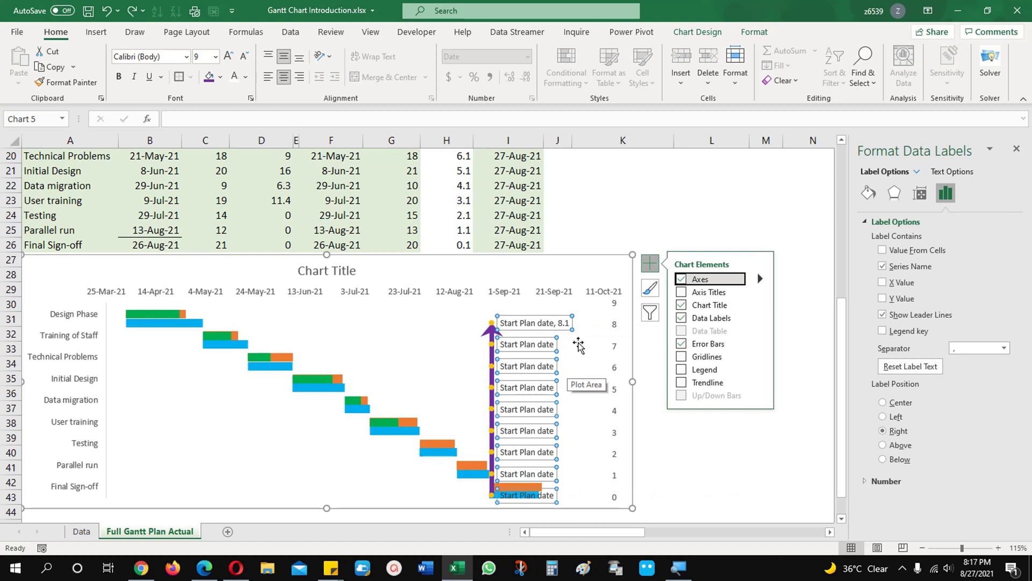
click(528, 322)
click(538, 364)
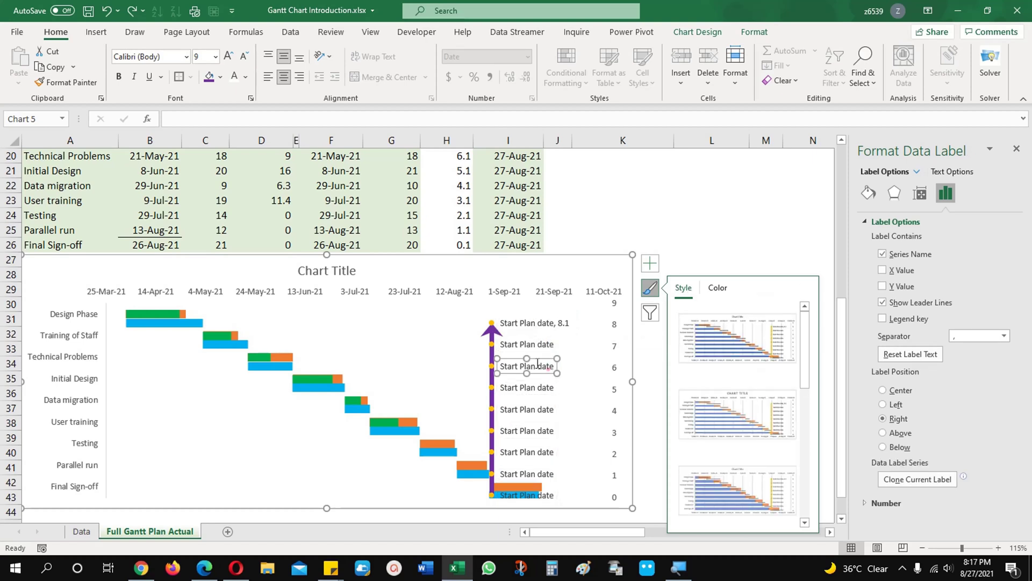
key(ctrl+z)
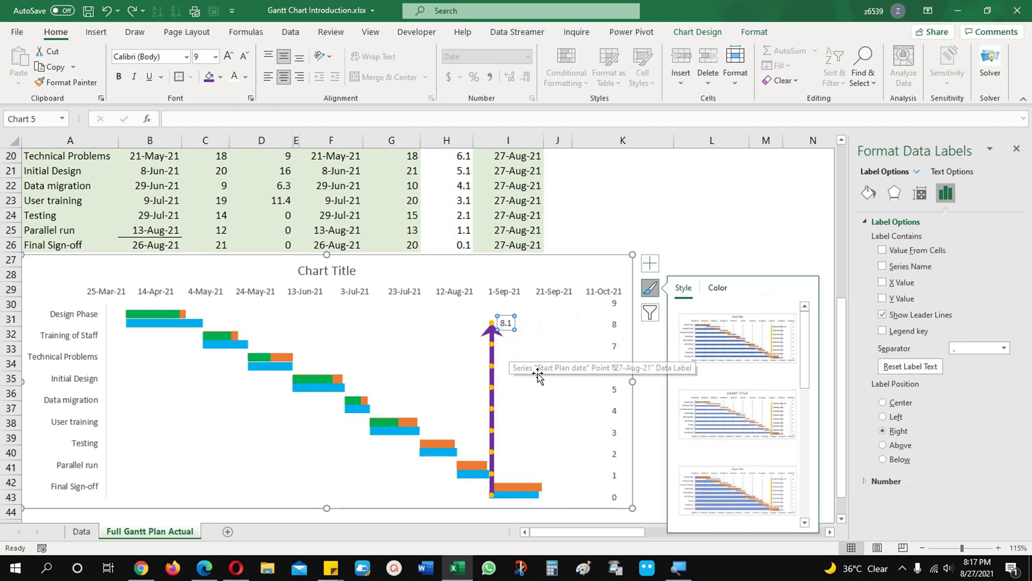
click(506, 326)
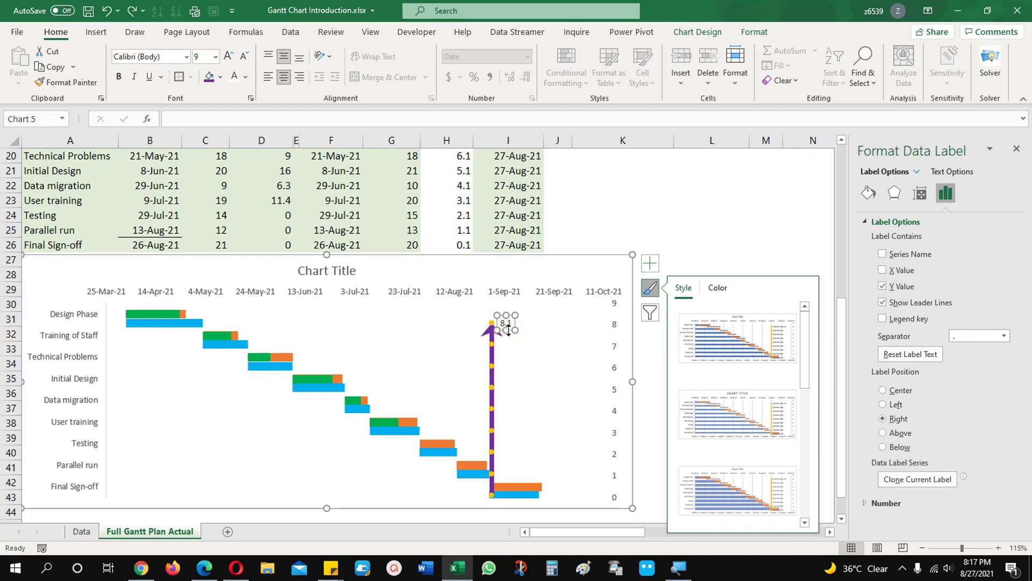
click(882, 254)
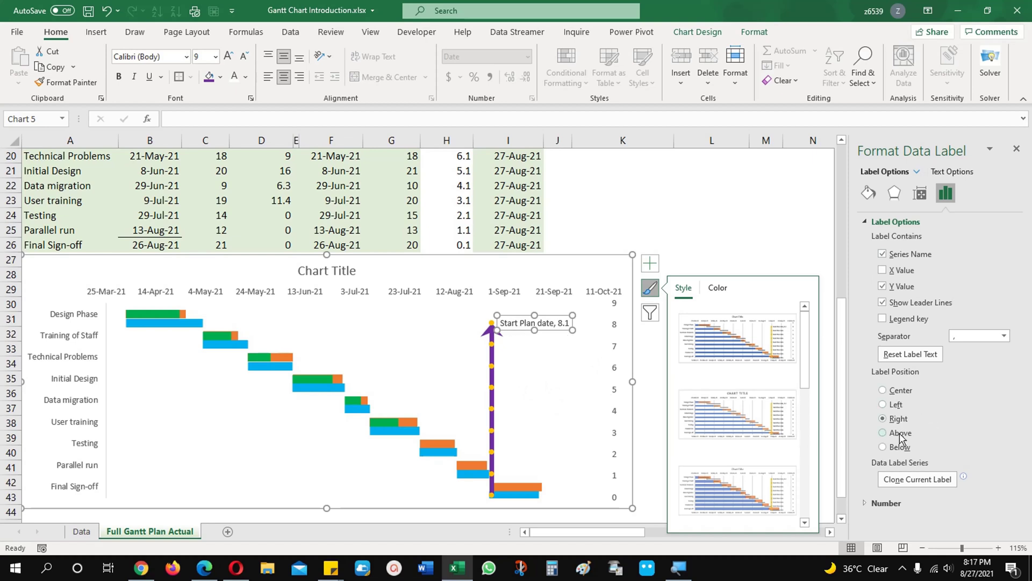
Step: Position the 'Start Plan date, 8.1' label above the arrow tip
click(901, 449)
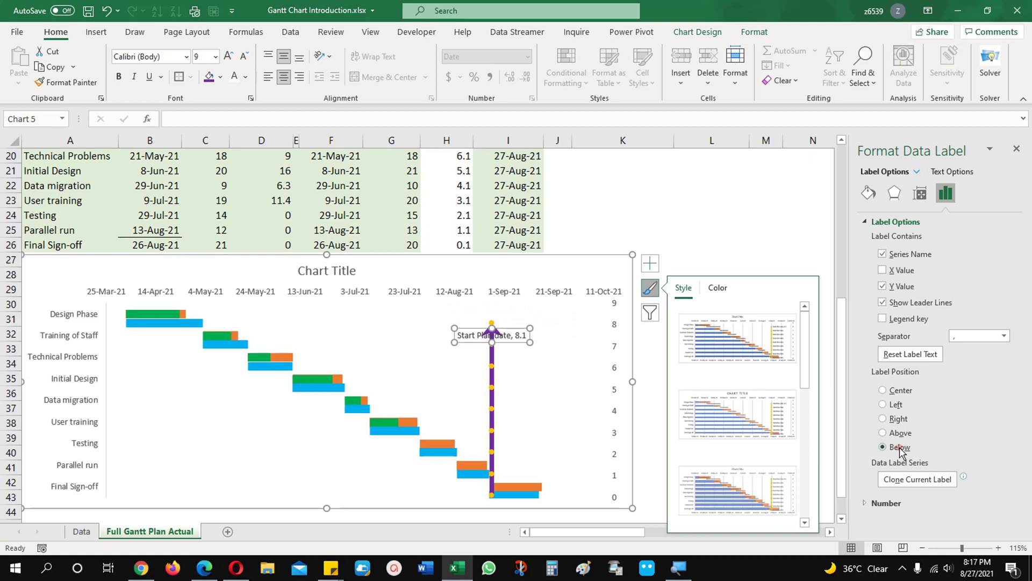
click(901, 390)
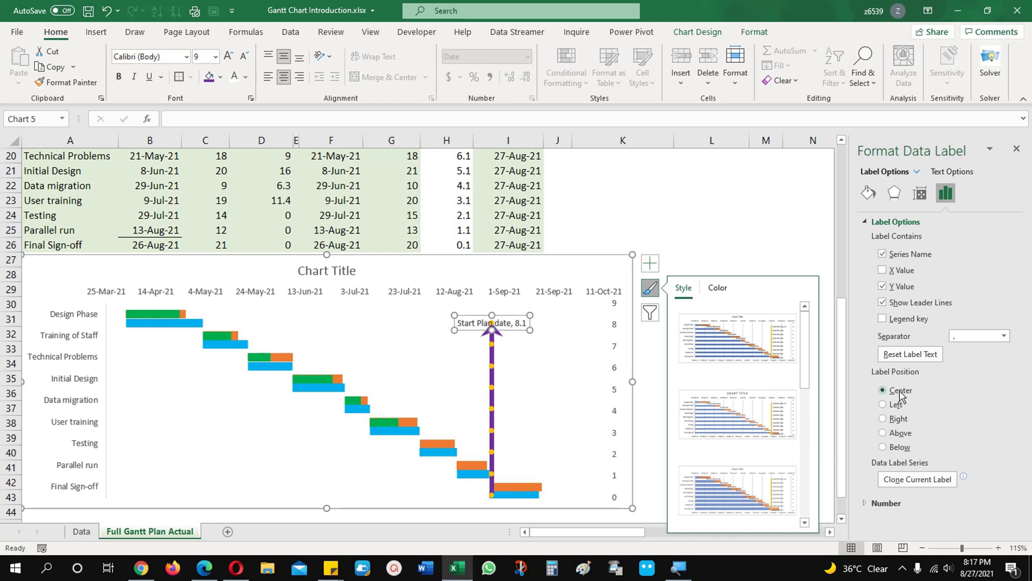
click(900, 433)
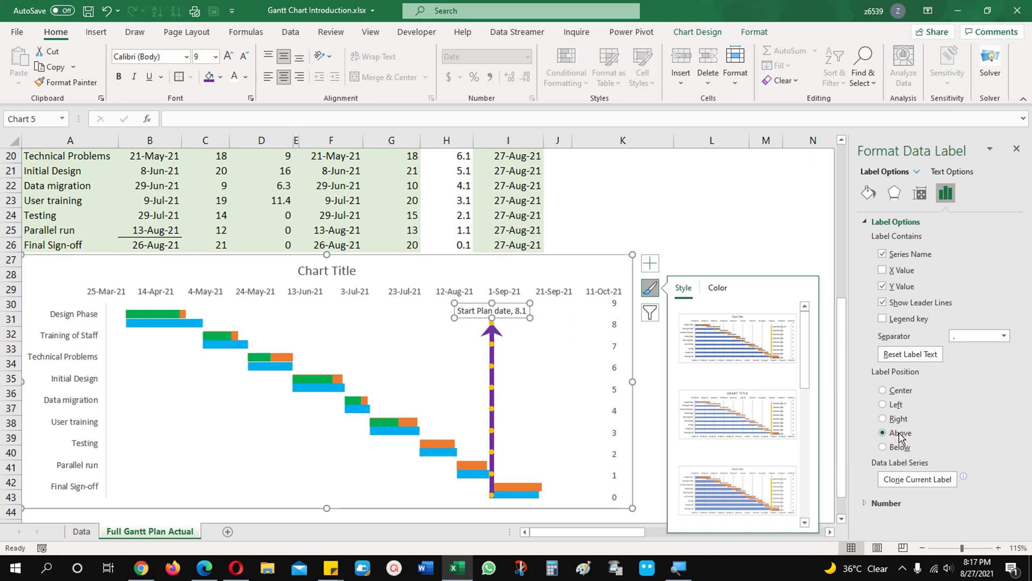
Step: Format the label with a purple fill and white bold text one size larger
click(209, 76)
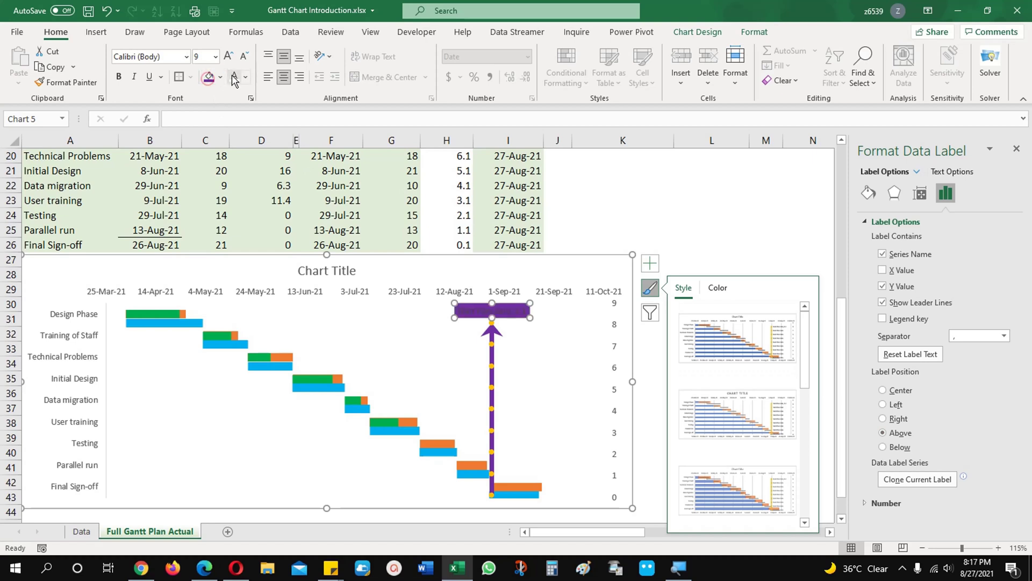
click(232, 76)
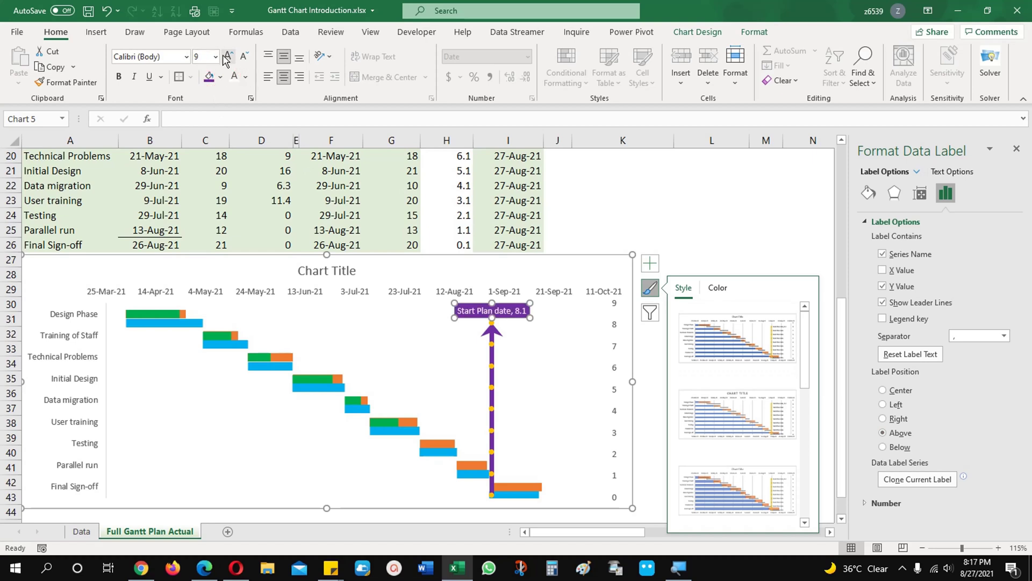
click(226, 57)
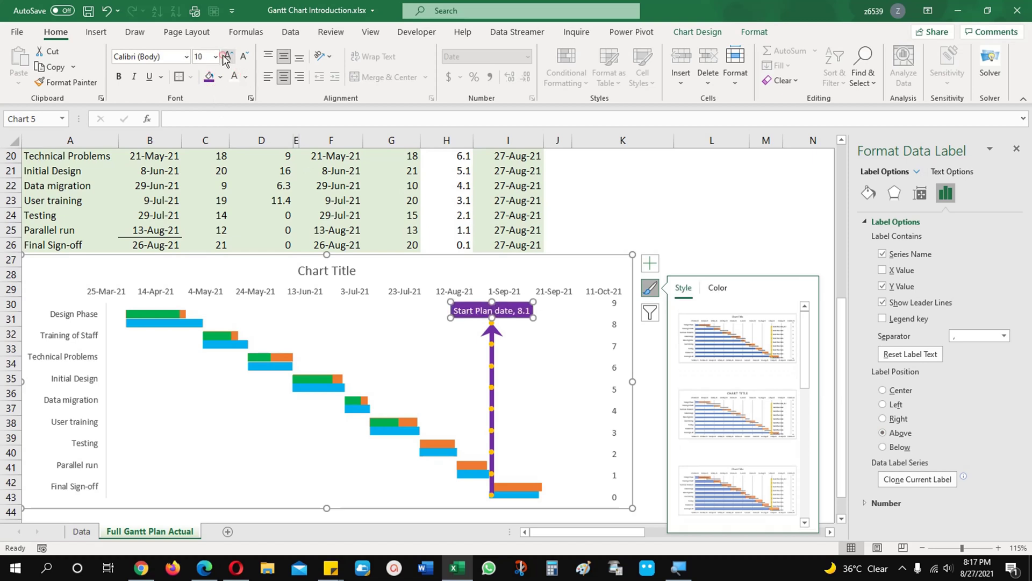
click(119, 76)
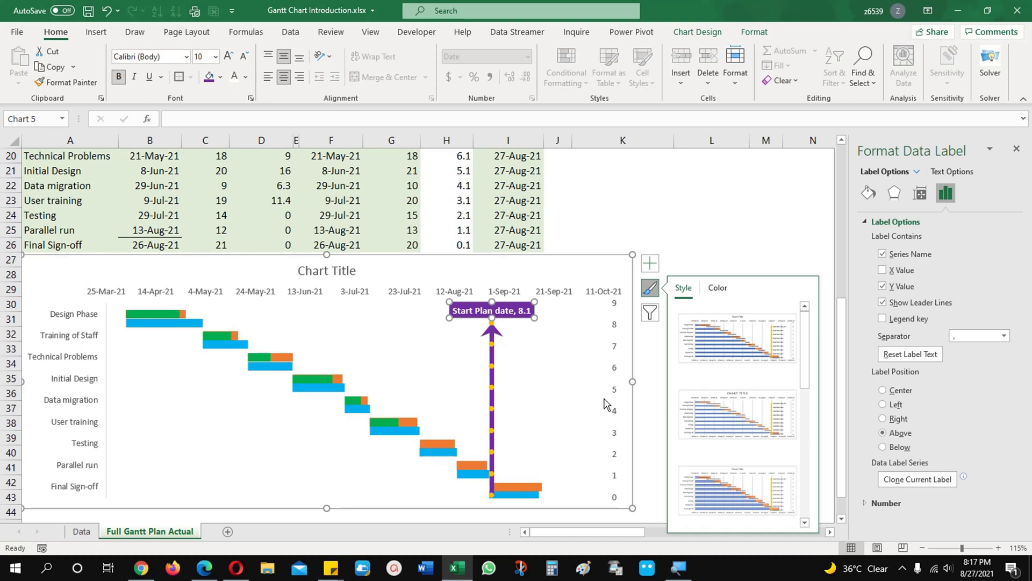
click(617, 386)
click(615, 399)
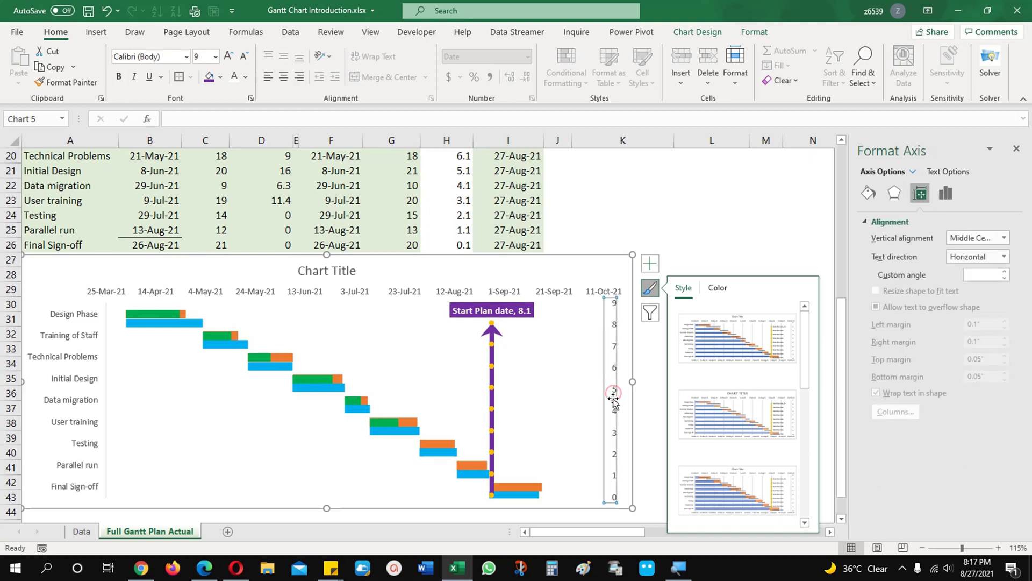
key(Delete)
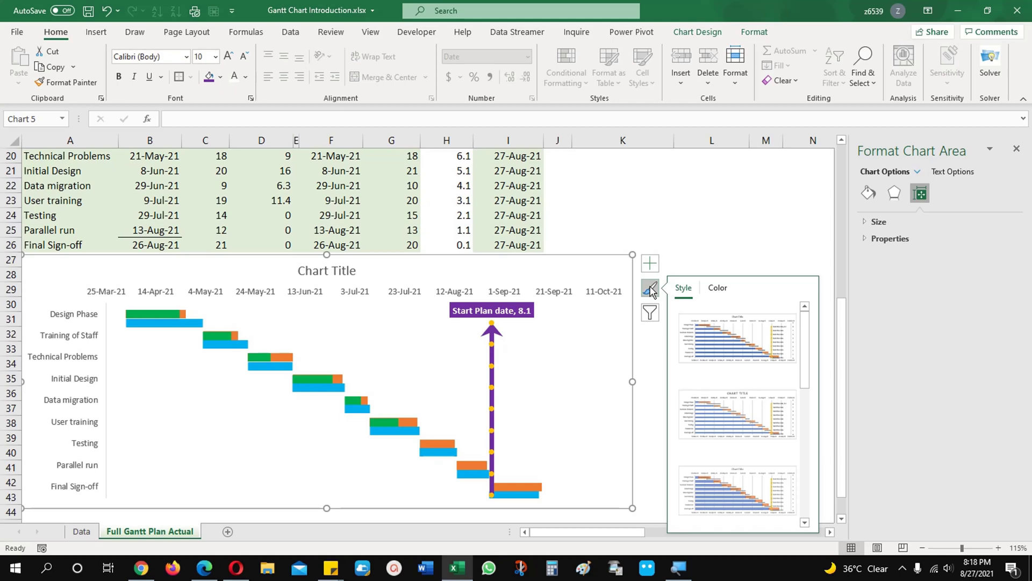
click(651, 290)
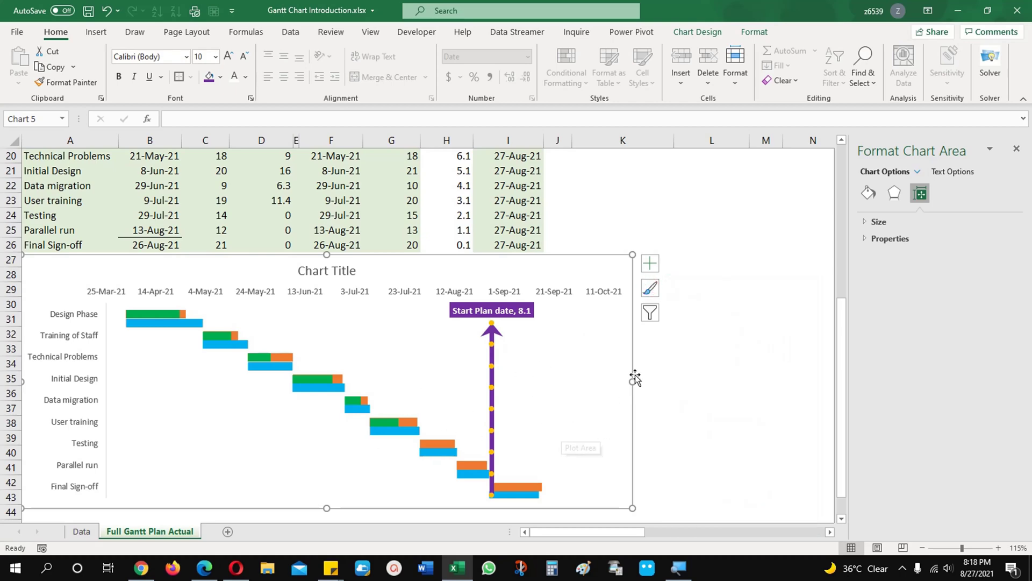
drag(635, 379, 668, 379)
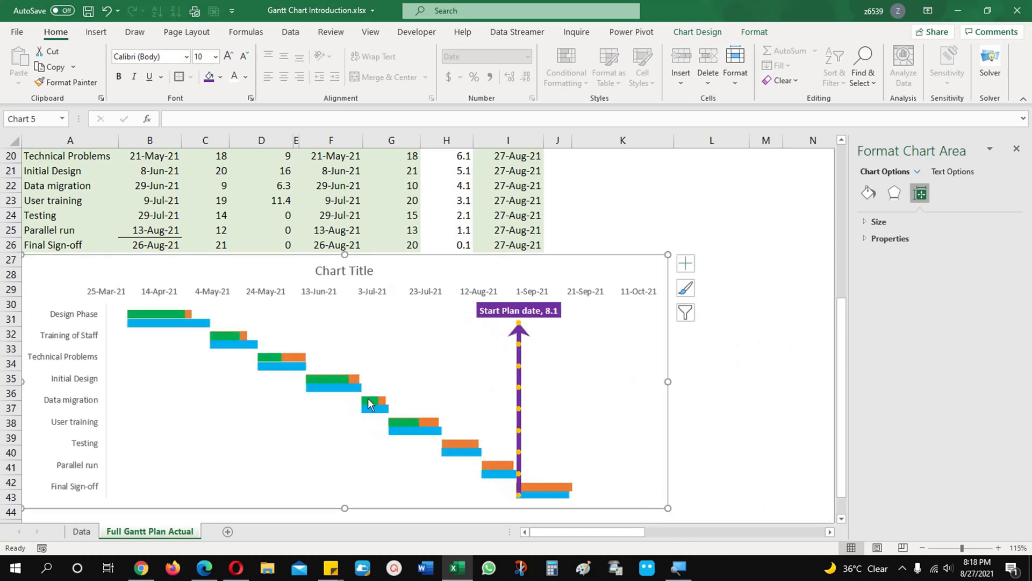
scroll(368, 403, up, 2)
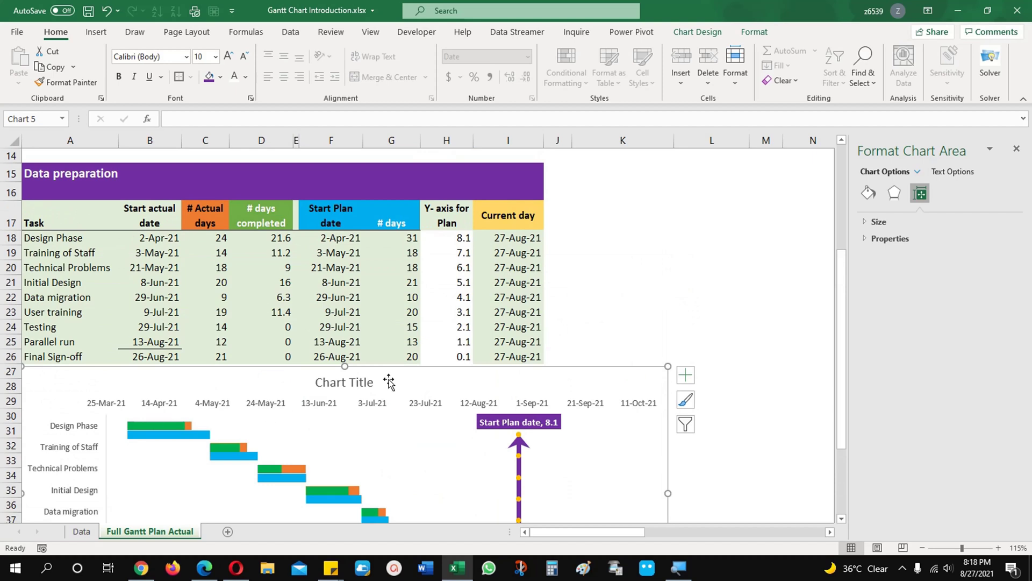
scroll(389, 382, down, 3)
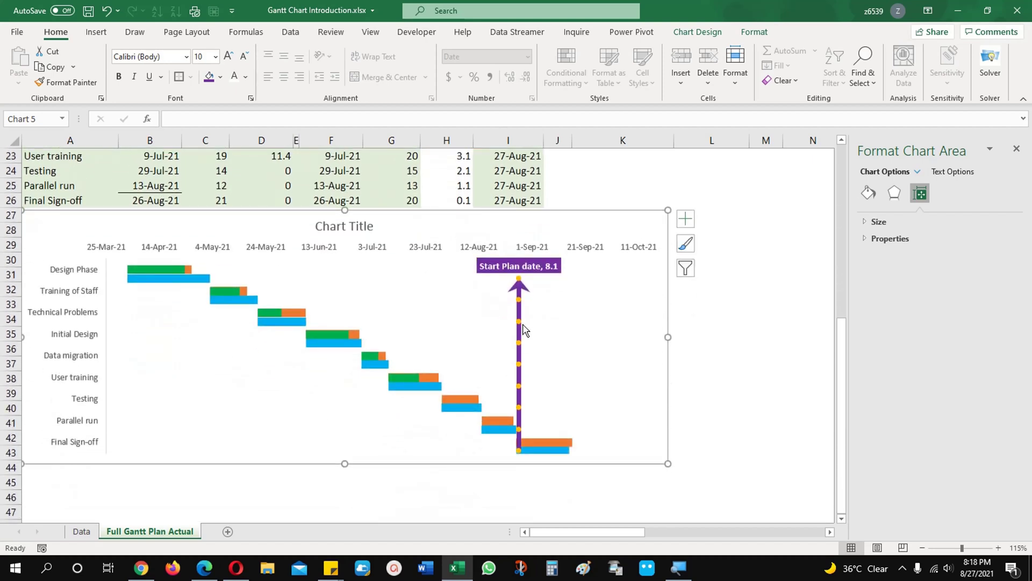
mouse_move(521, 324)
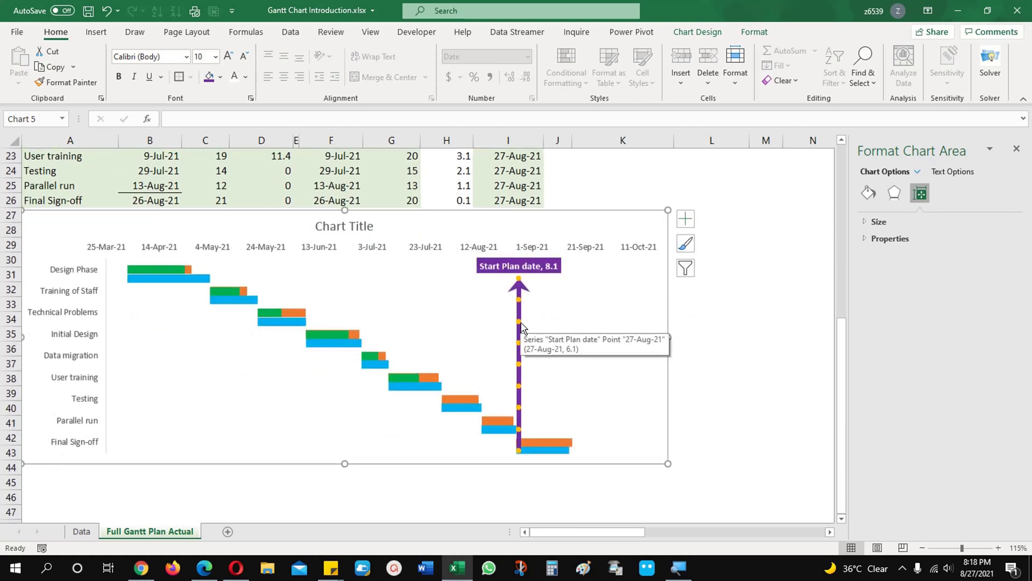
Step: Remove the dot markers from the purple Start Plan date line, with no marker fill and no border
click(521, 325)
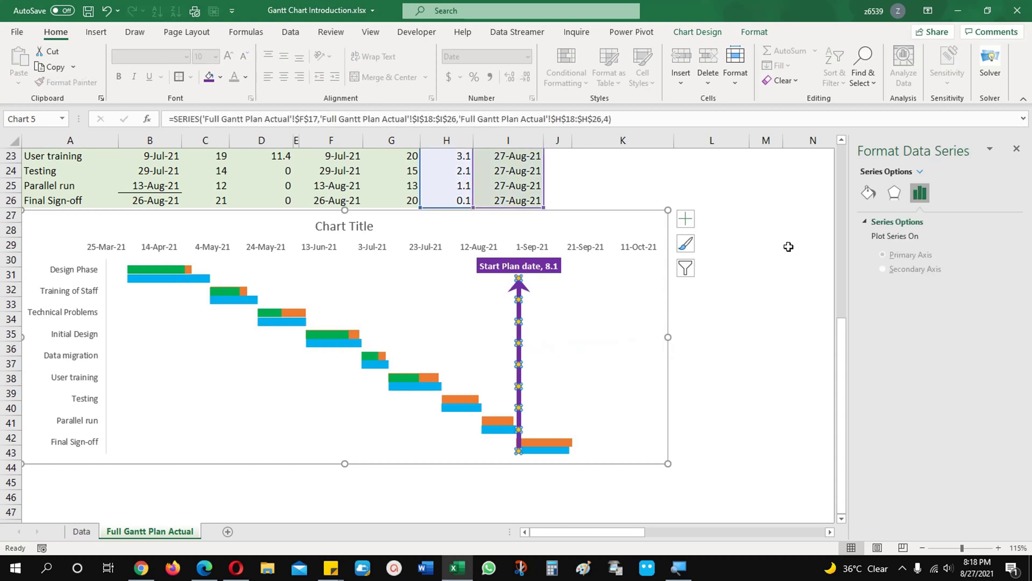
click(868, 195)
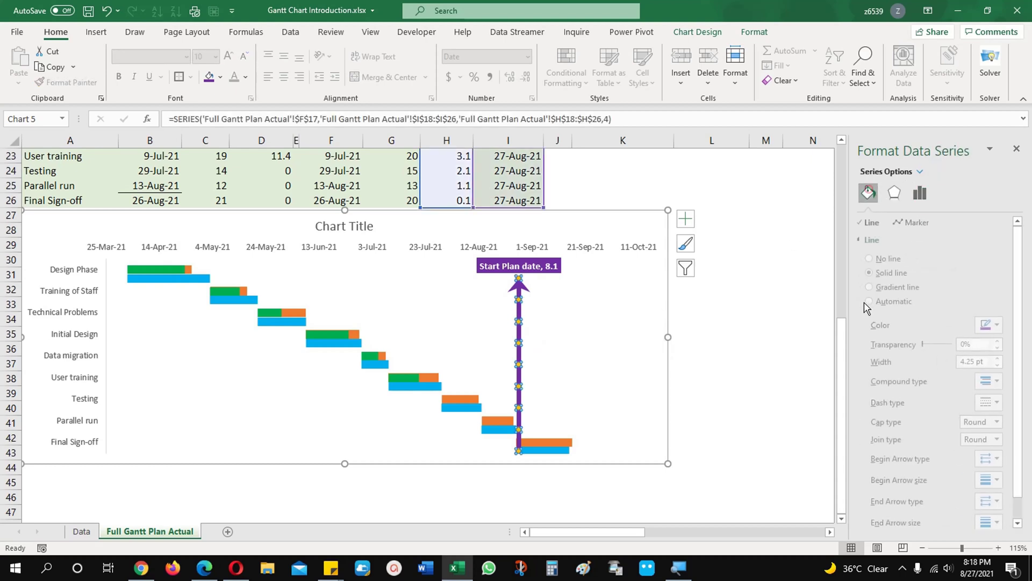
click(917, 223)
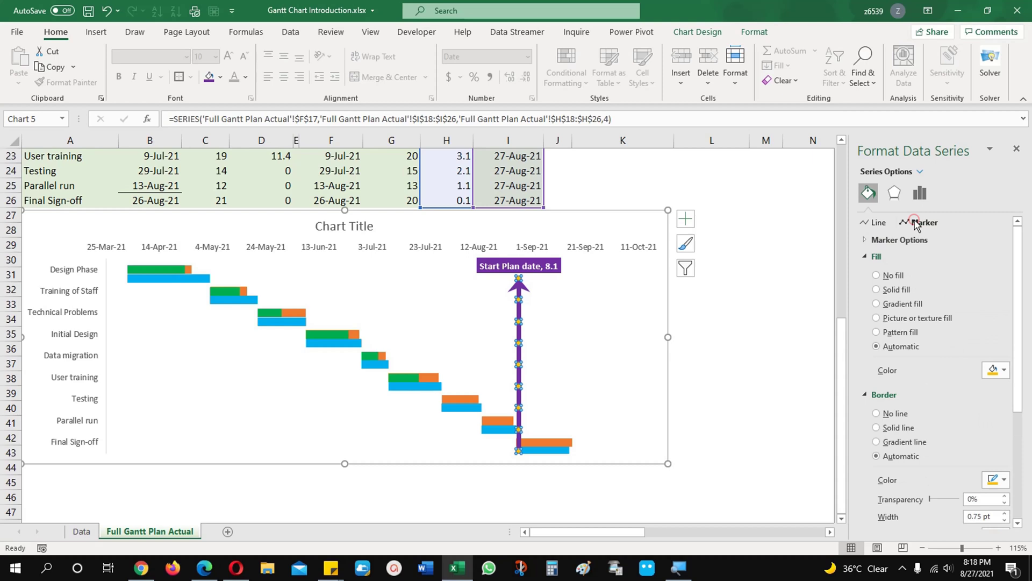
click(877, 387)
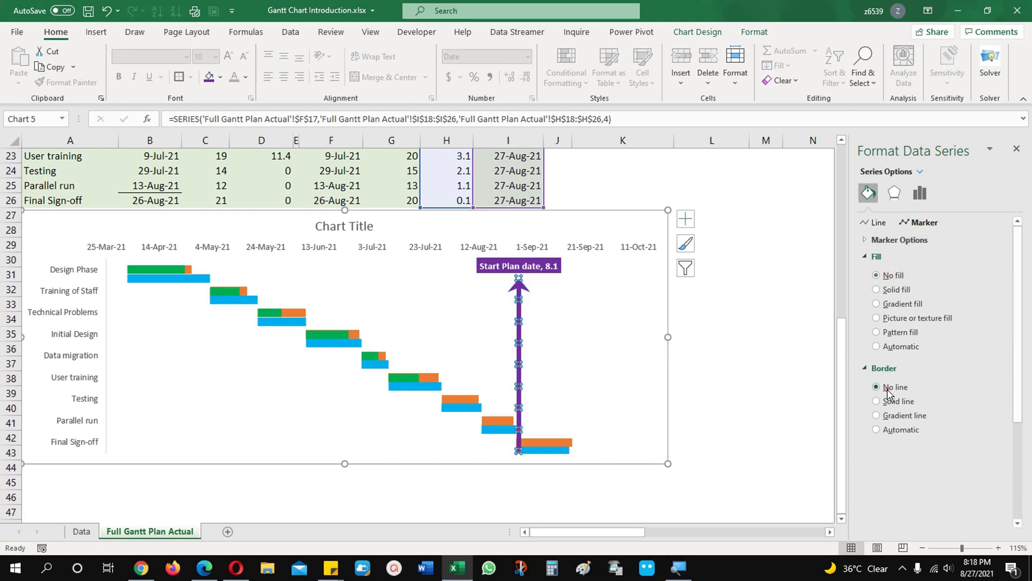
click(621, 379)
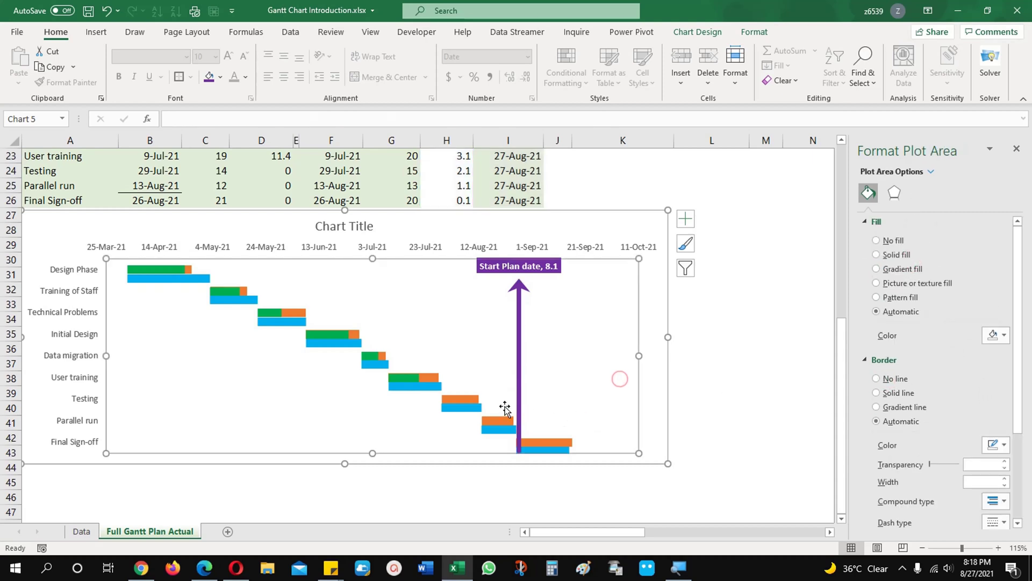
scroll(548, 372, up, 1)
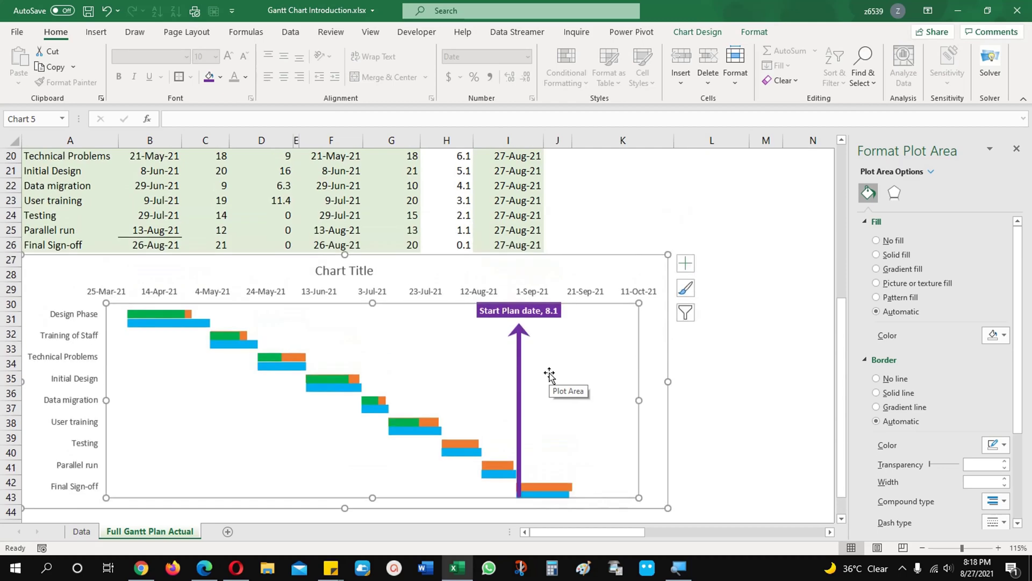
scroll(552, 328, up, 1)
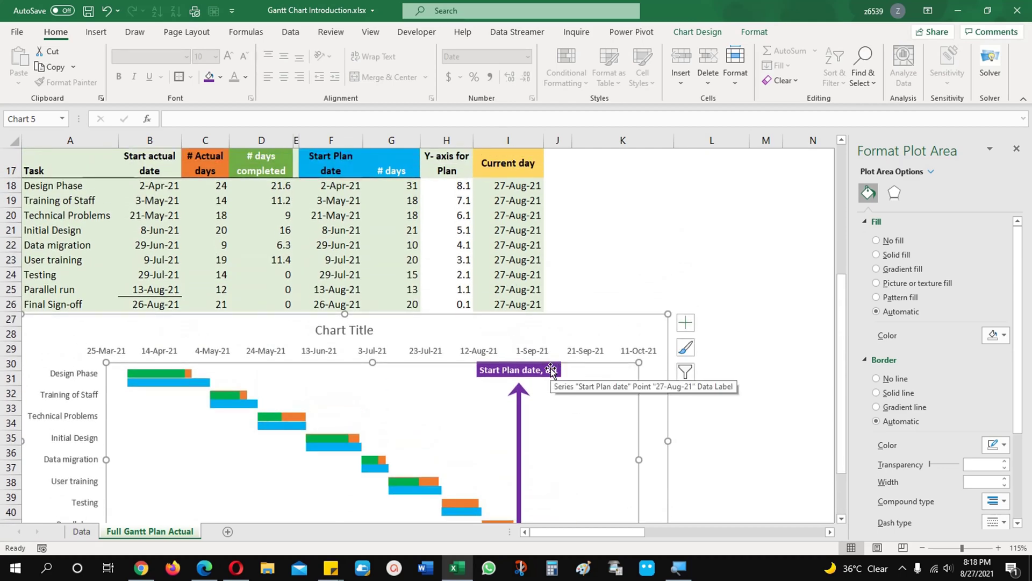
Step: Uncheck Y Value so the arrow label drops 8.1 and reads 'Start Plan date'
click(558, 371)
click(559, 369)
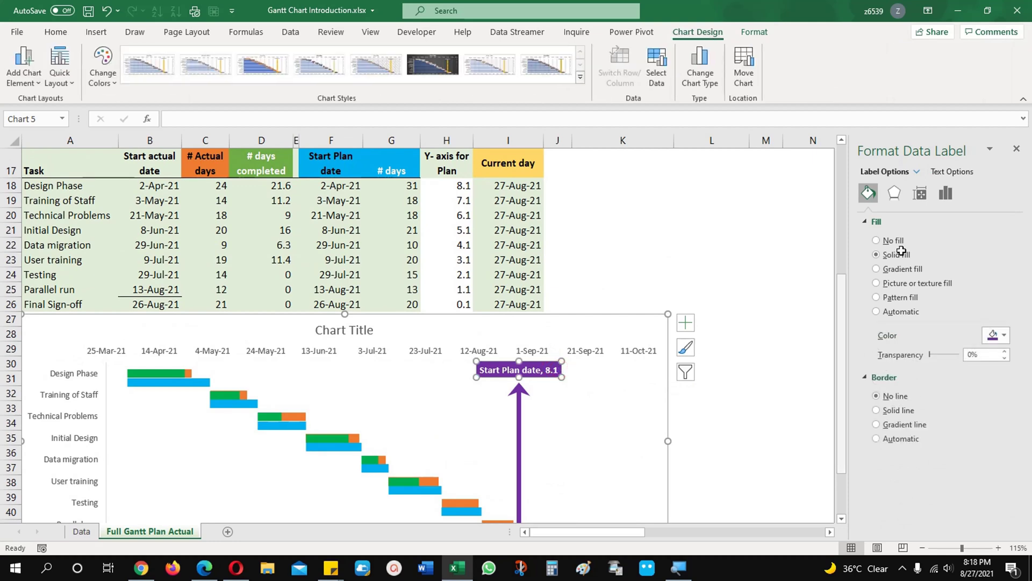
click(948, 196)
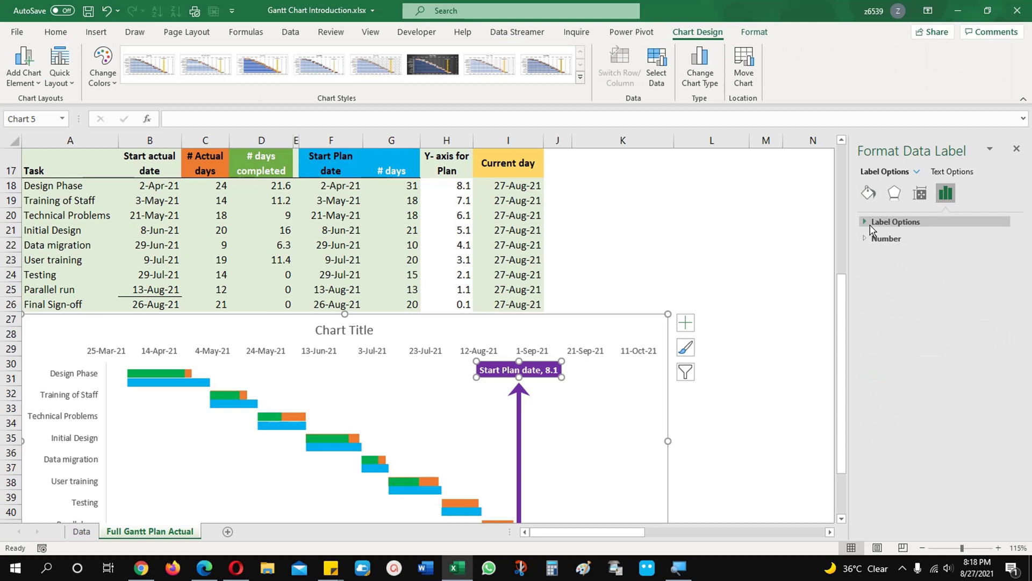
click(865, 222)
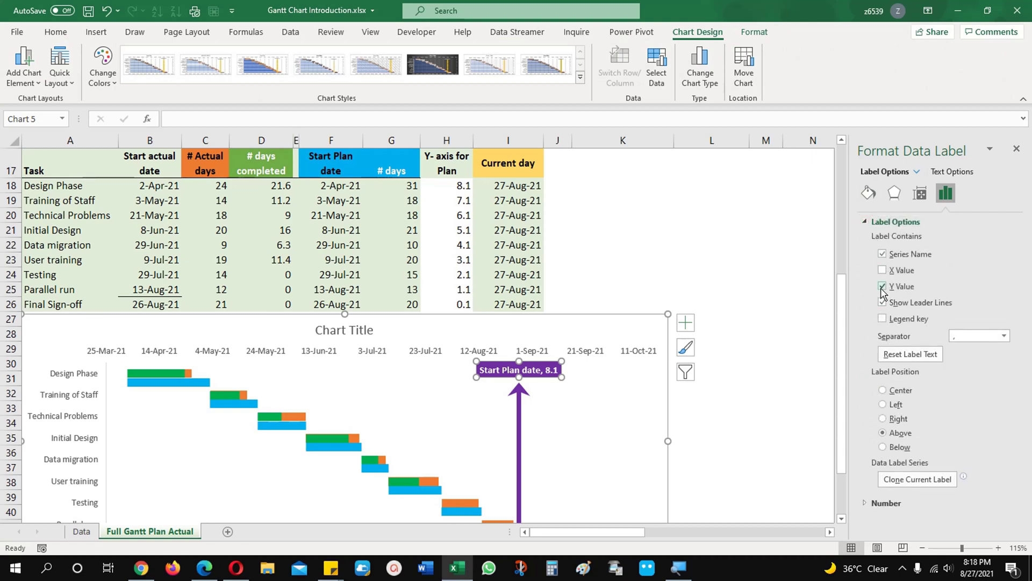
click(881, 287)
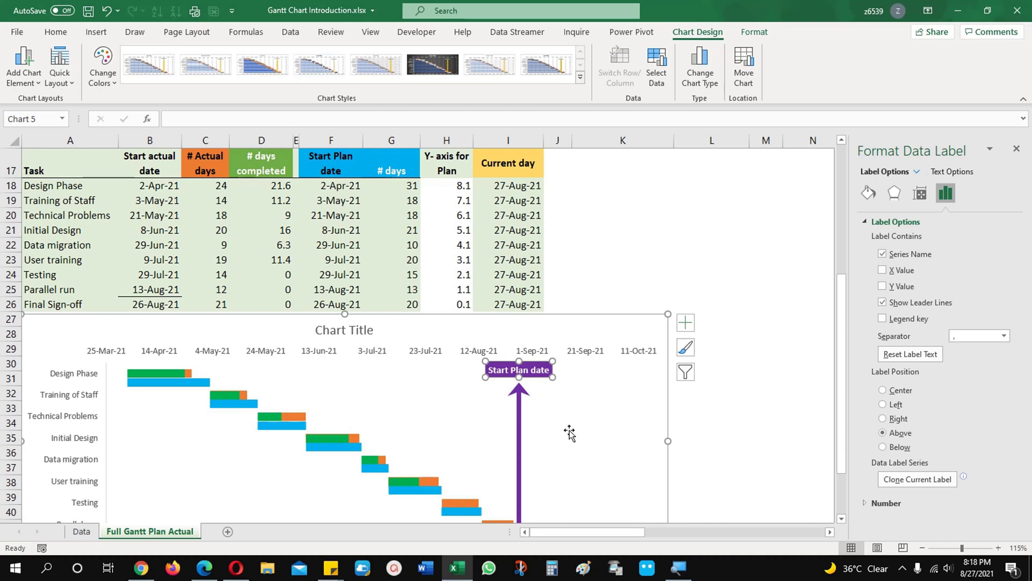
click(446, 419)
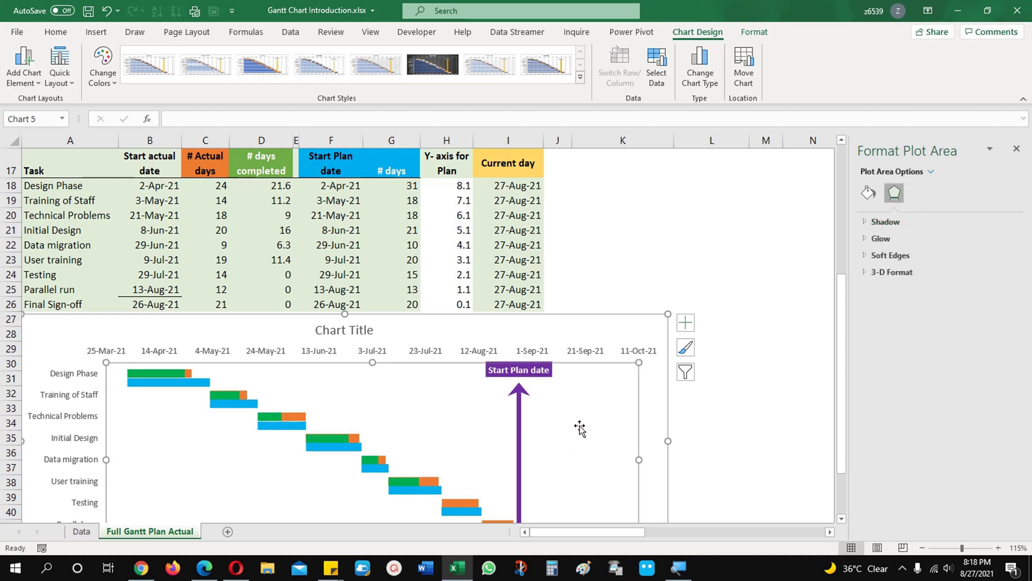
scroll(581, 426, down, 3)
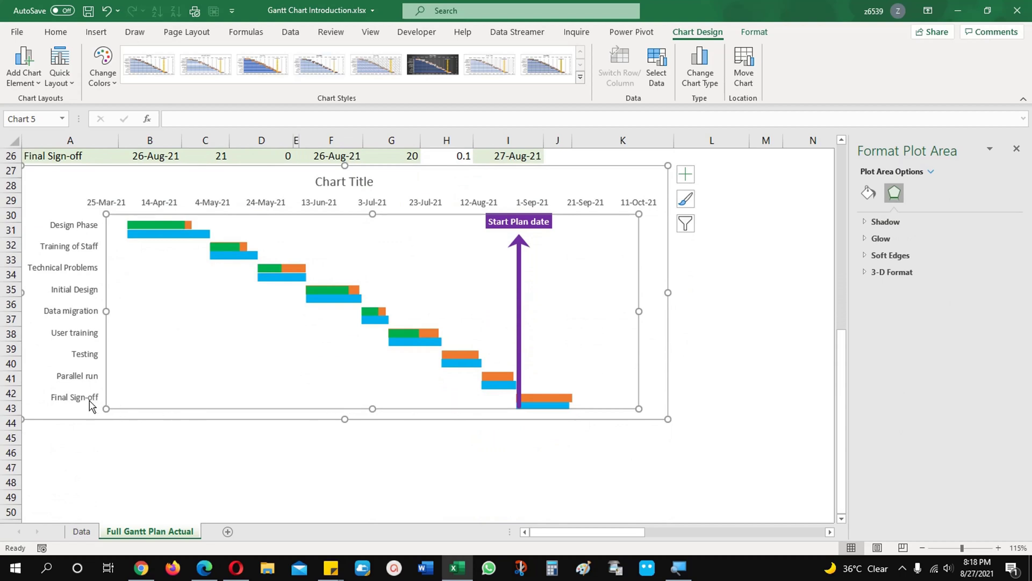
scroll(525, 375, up, 2)
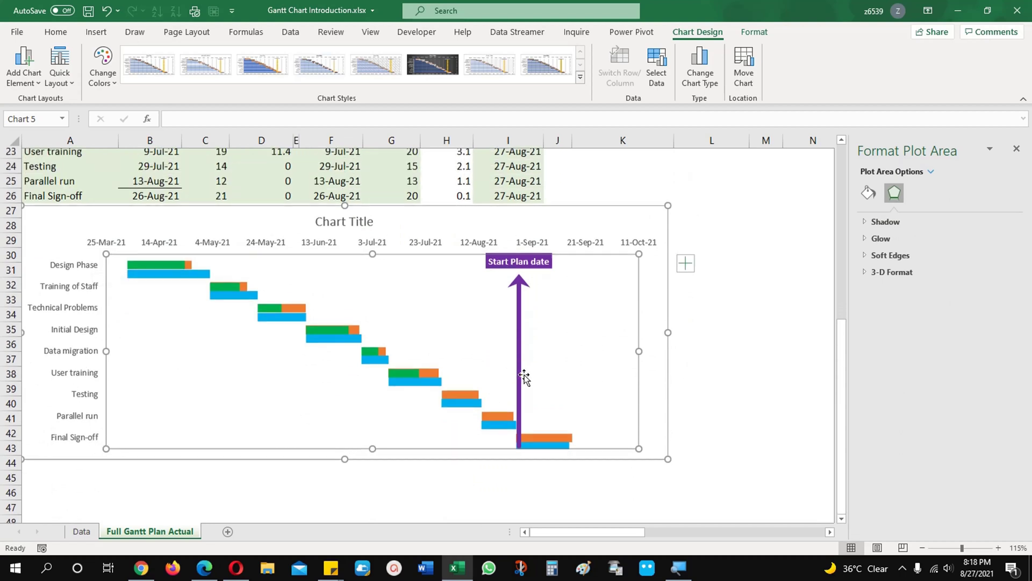
click(368, 271)
scroll(333, 290, up, 6)
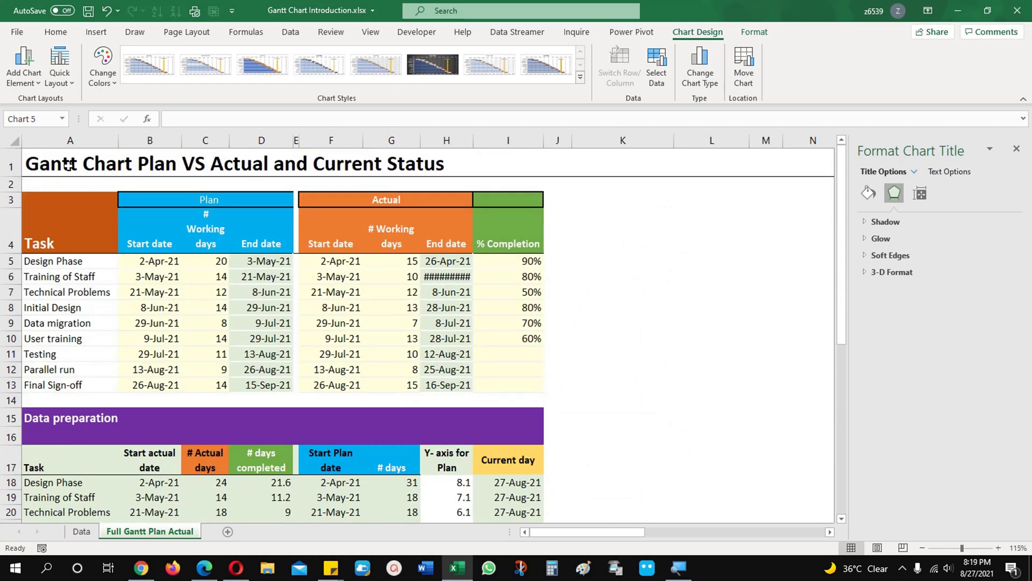
Step: Replace the chart title with A1's heading 'Gantt Chart Plan VS Actual and Current Status'
click(68, 165)
triple_click(371, 117)
key(ctrl+c)
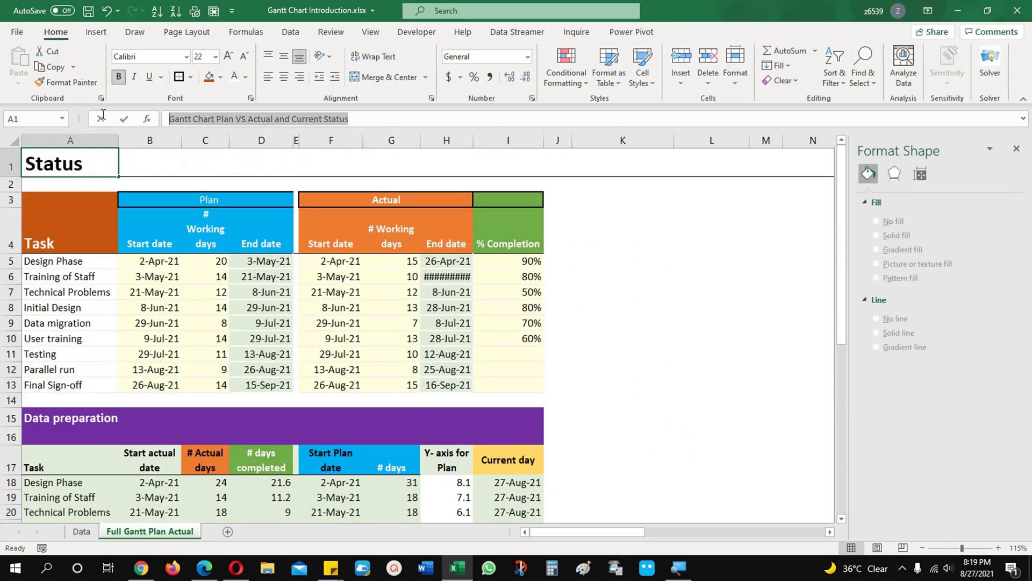
scroll(299, 400, down, 2)
scroll(299, 400, down, 2)
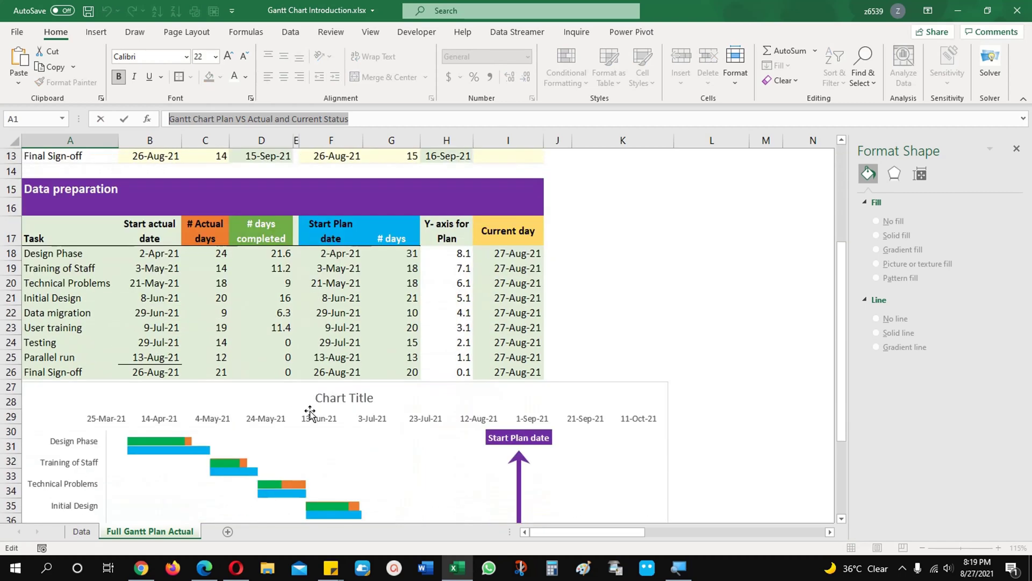
click(344, 397)
click(344, 399)
key(ctrl+a)
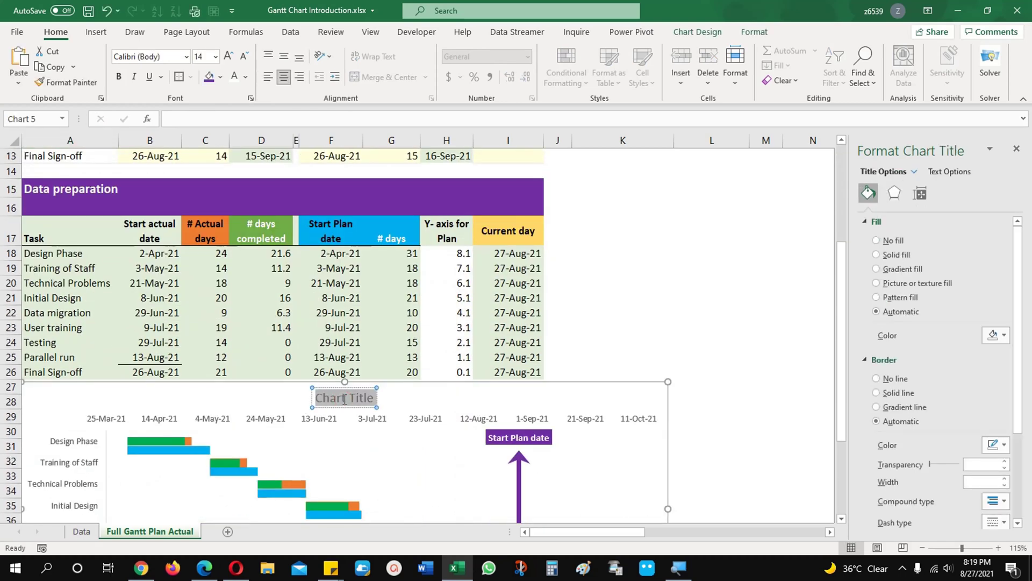
key(ctrl+v)
key(ctrl+a)
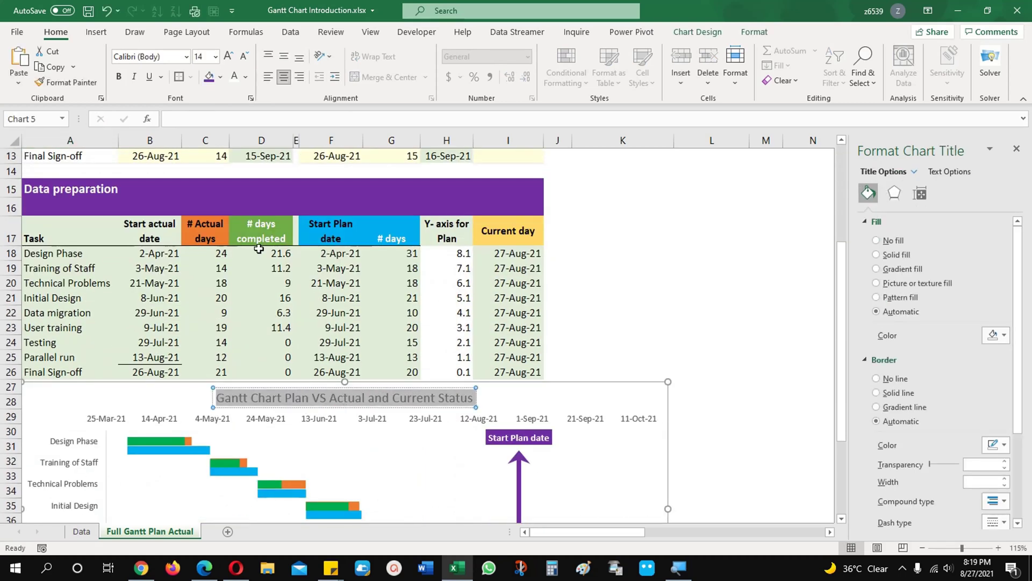
Step: Give the chart title a purple fill and bold text, keeping its original font size
click(214, 79)
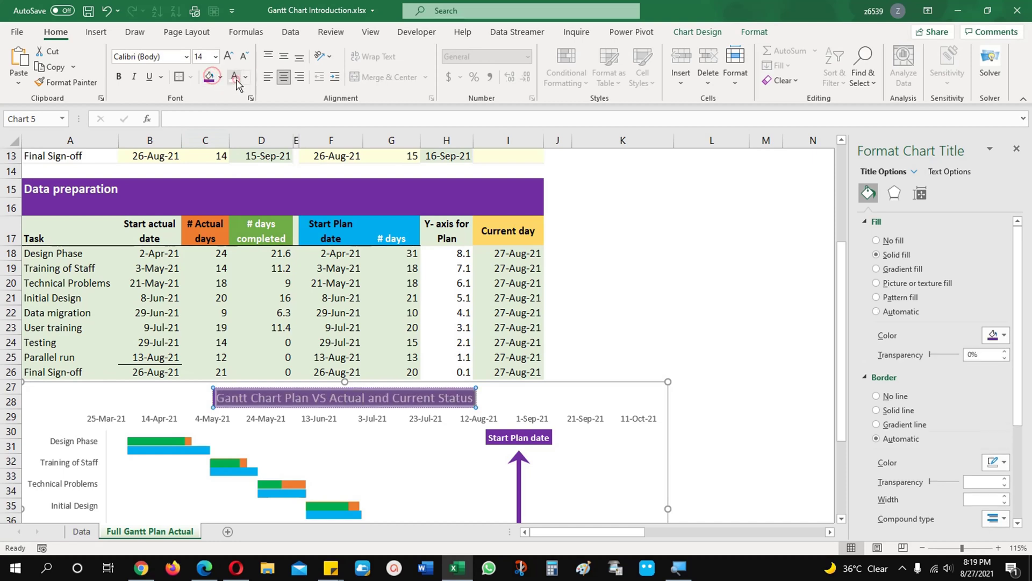
click(119, 79)
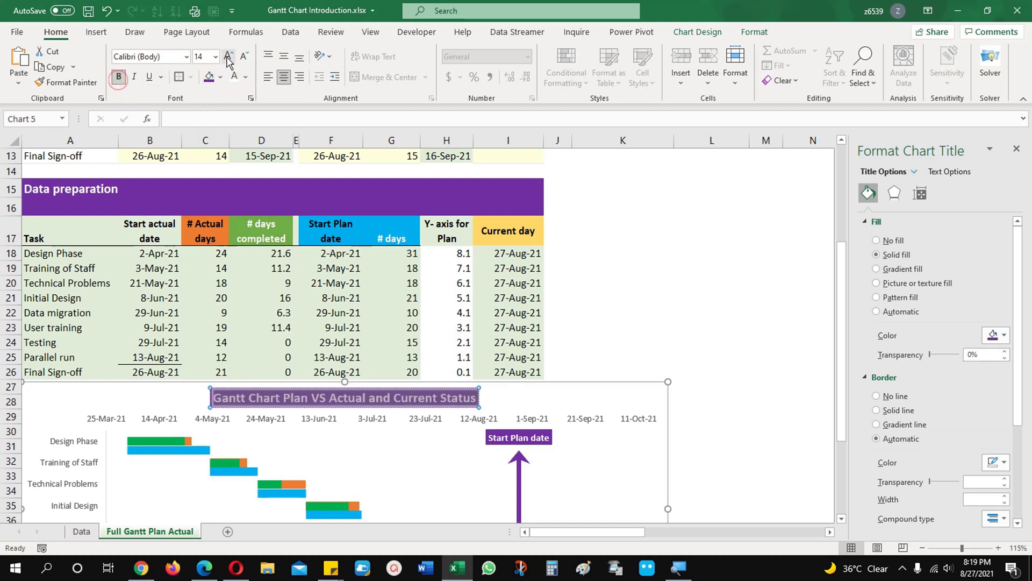
click(228, 57)
click(228, 57)
click(228, 56)
click(244, 56)
click(244, 57)
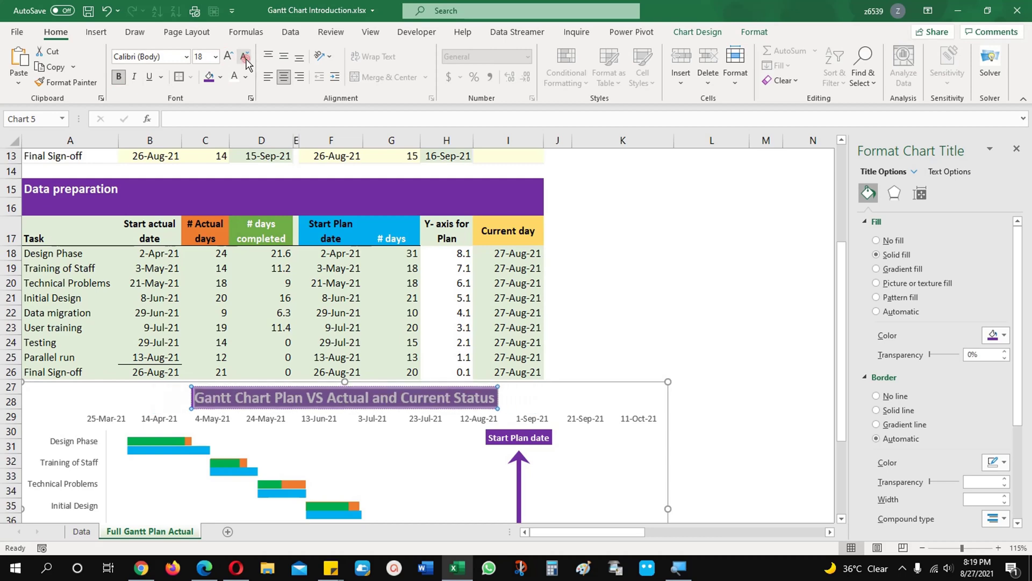
click(244, 56)
click(704, 417)
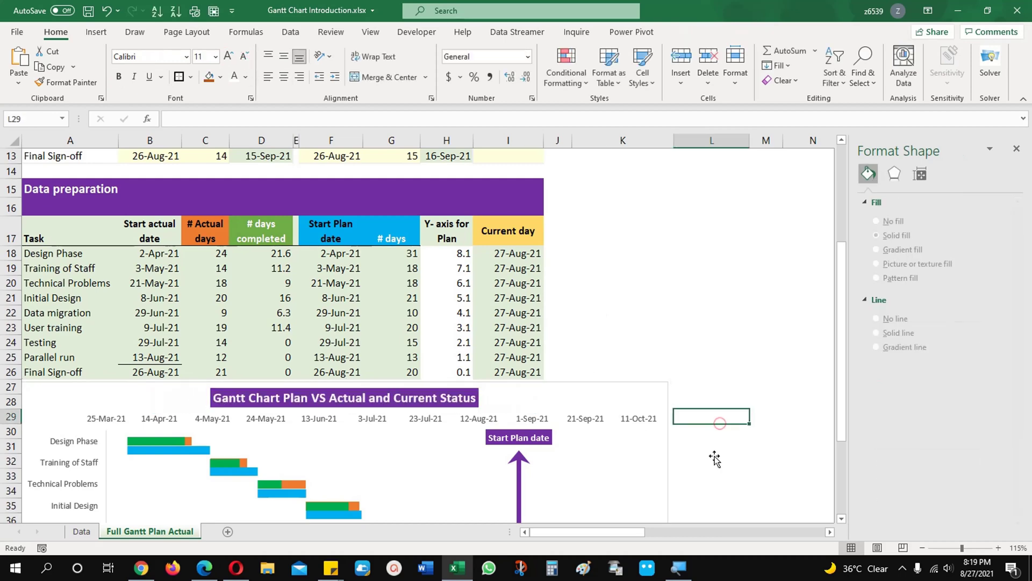
scroll(701, 461, down, 2)
scroll(702, 461, down, 1)
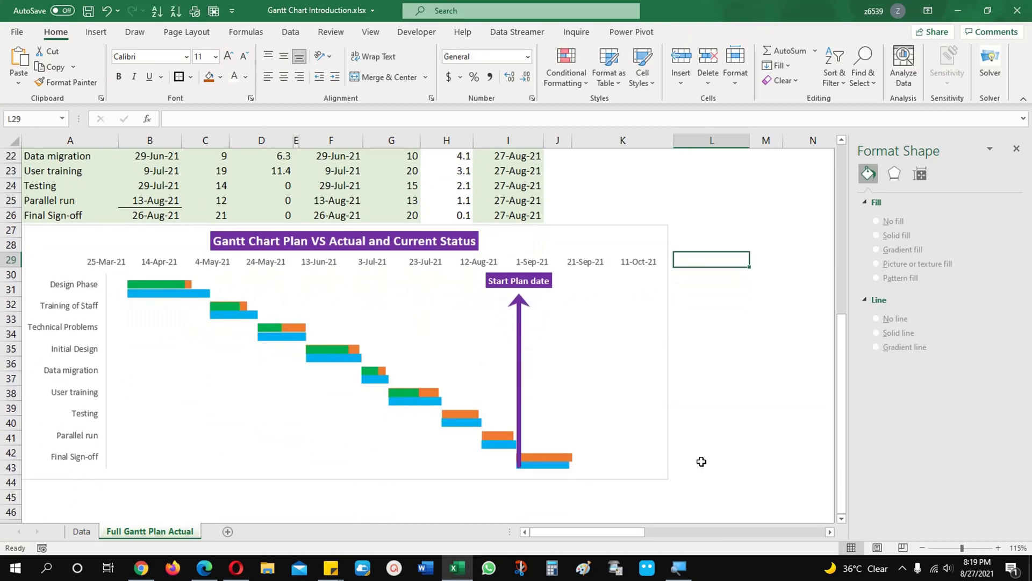
scroll(701, 461, up, 1)
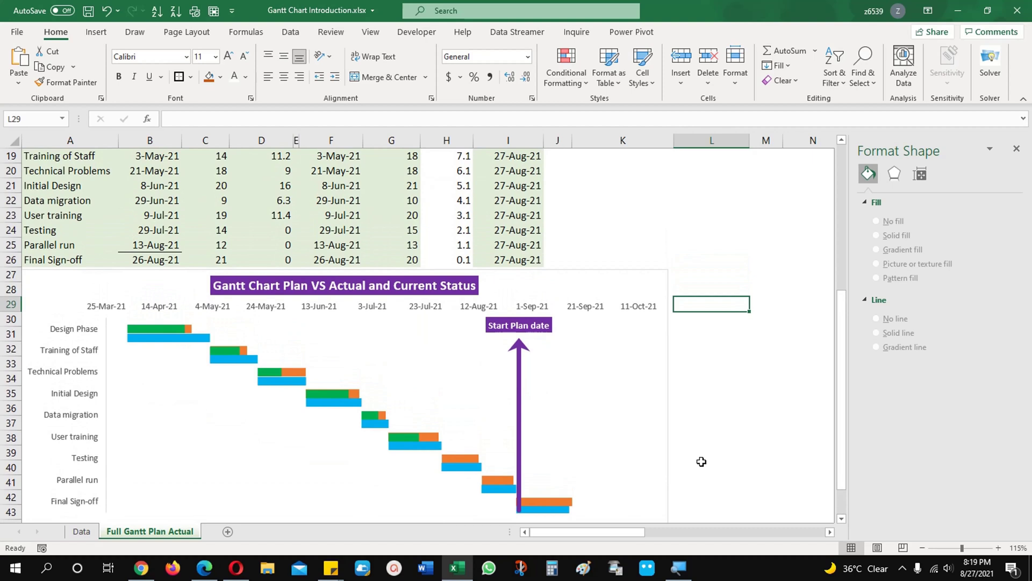
Step: Inspect the plan date formula in F26 and the current day formula in I26
click(343, 263)
scroll(586, 349, up, 1)
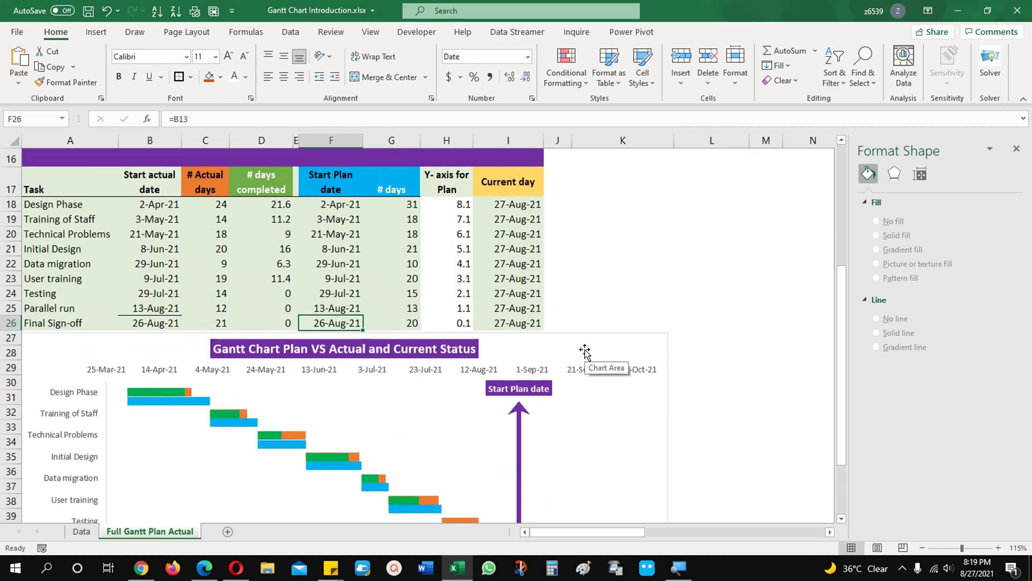
click(522, 323)
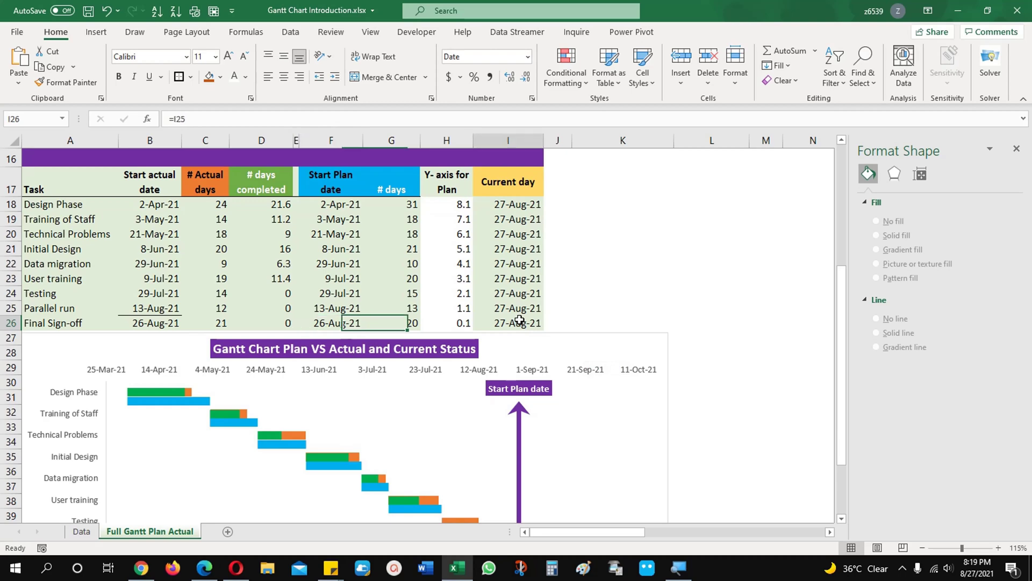
scroll(580, 450, down, 2)
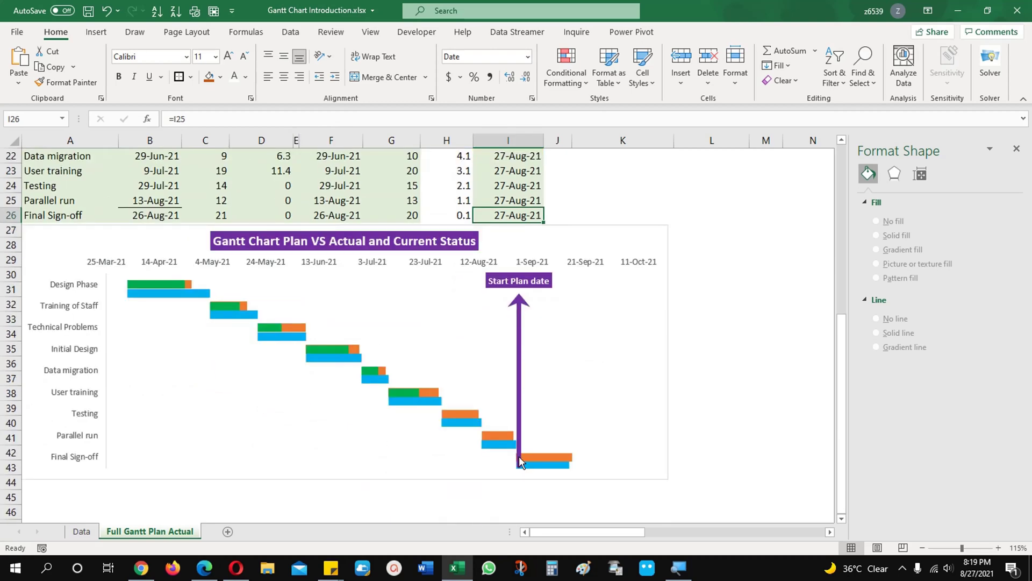
scroll(570, 382, up, 2)
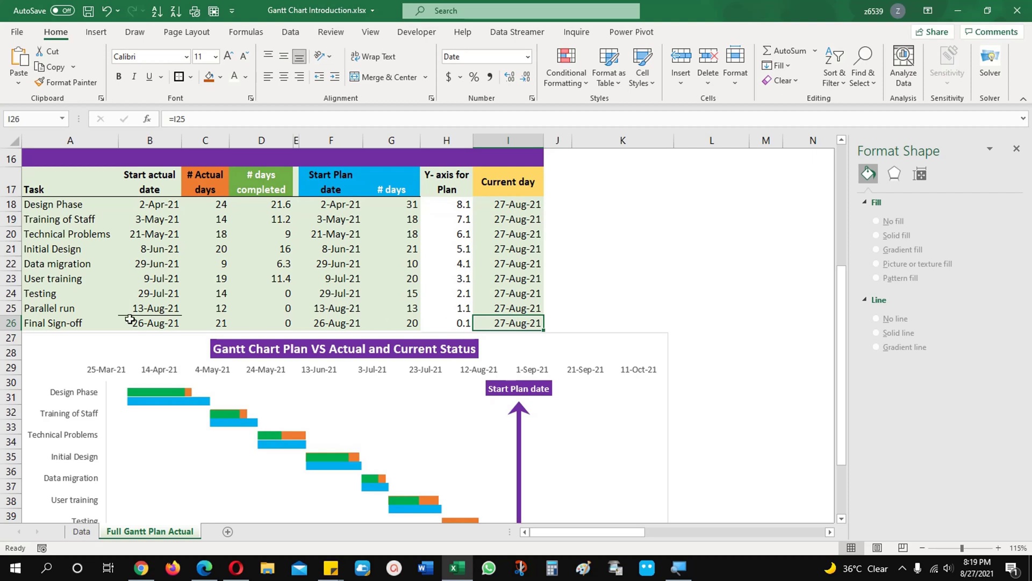
Step: Switch F26 to General to reveal serial 44434, then select the chart's date axis
click(344, 323)
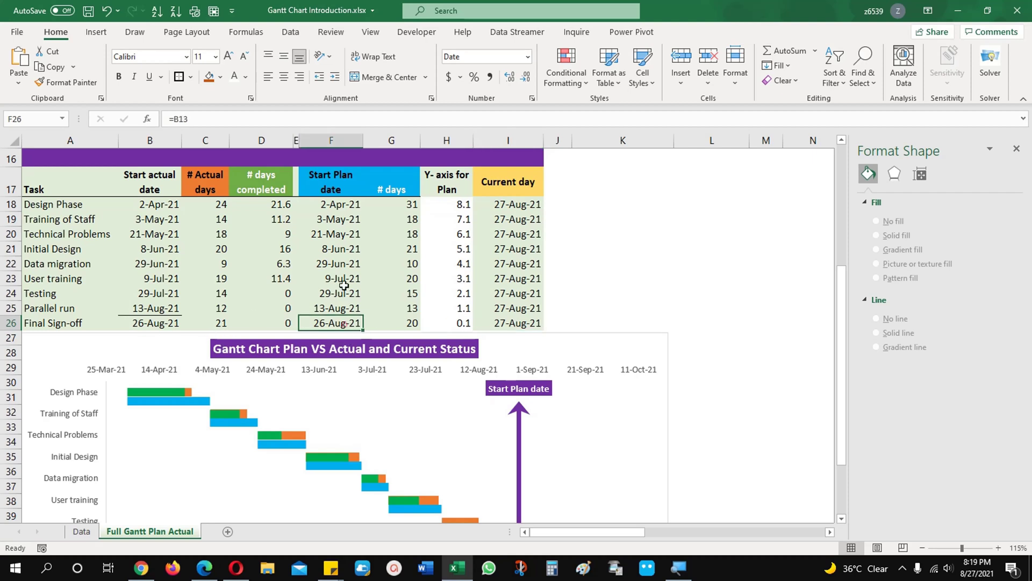
click(527, 58)
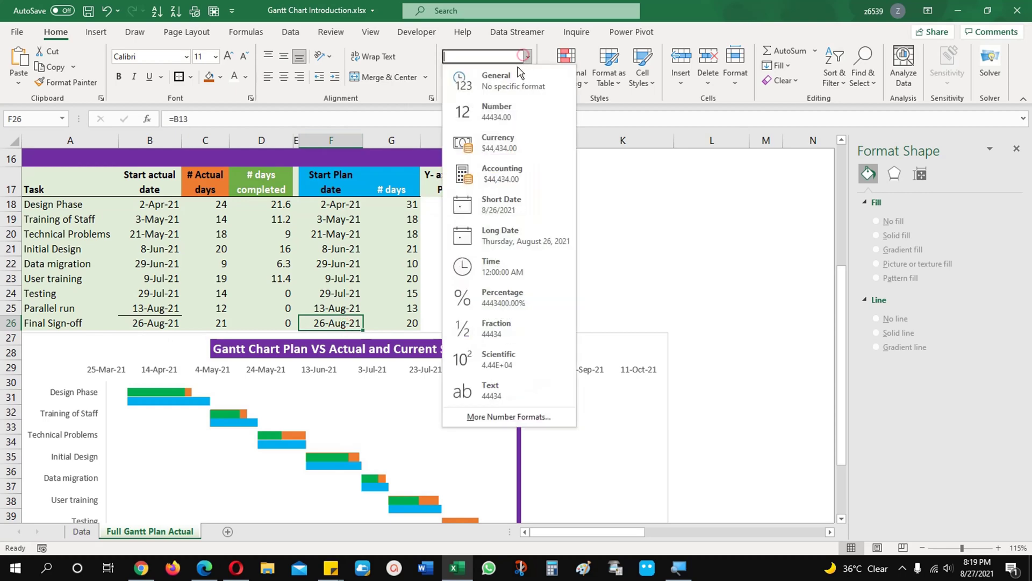
click(519, 76)
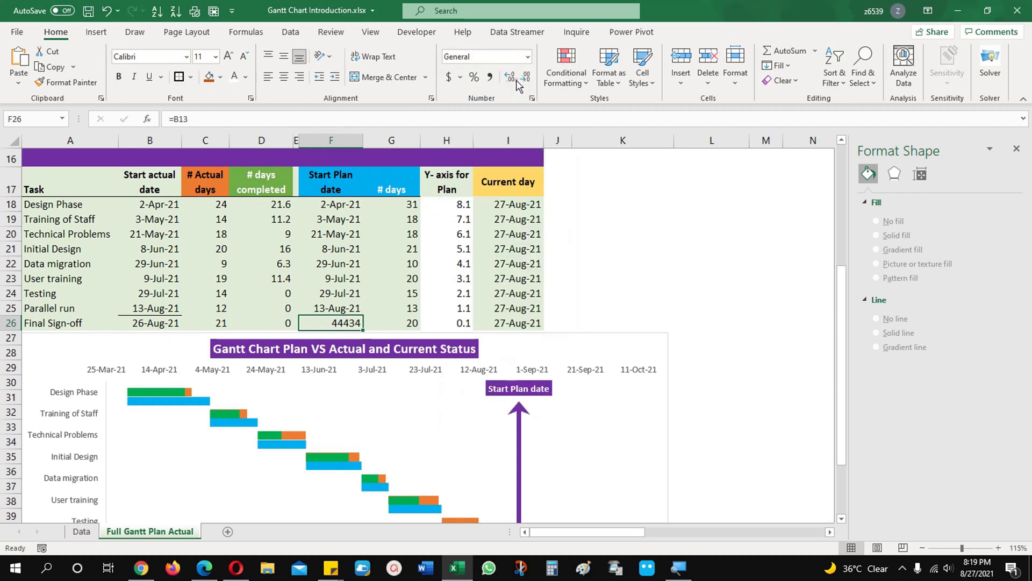
click(411, 375)
Step: Try axis maximums 44434 and 44500, settling on 44440 so the timeline ends 1-Sep-21
click(960, 272)
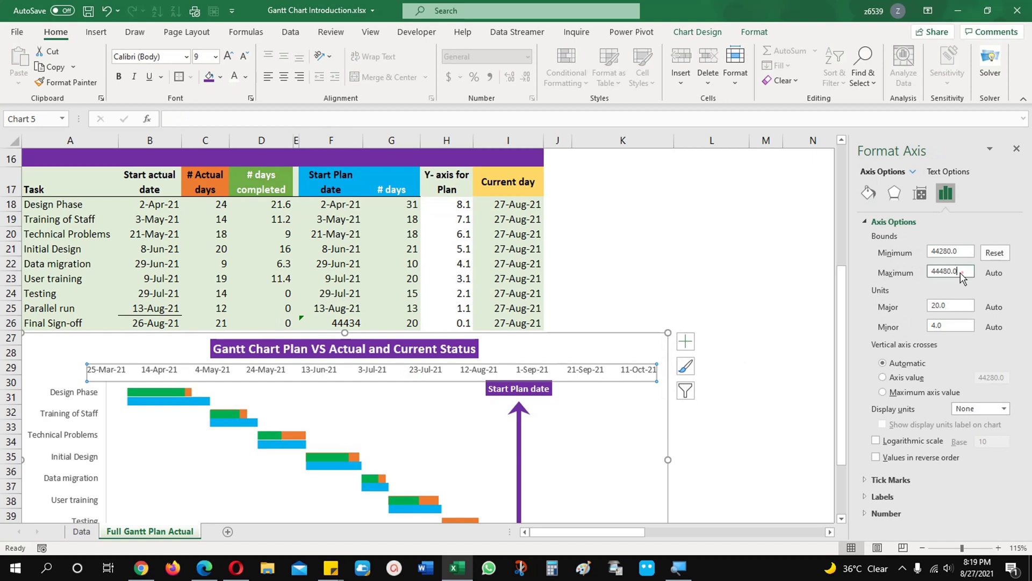
double_click(960, 272)
text(44434)
key(Return)
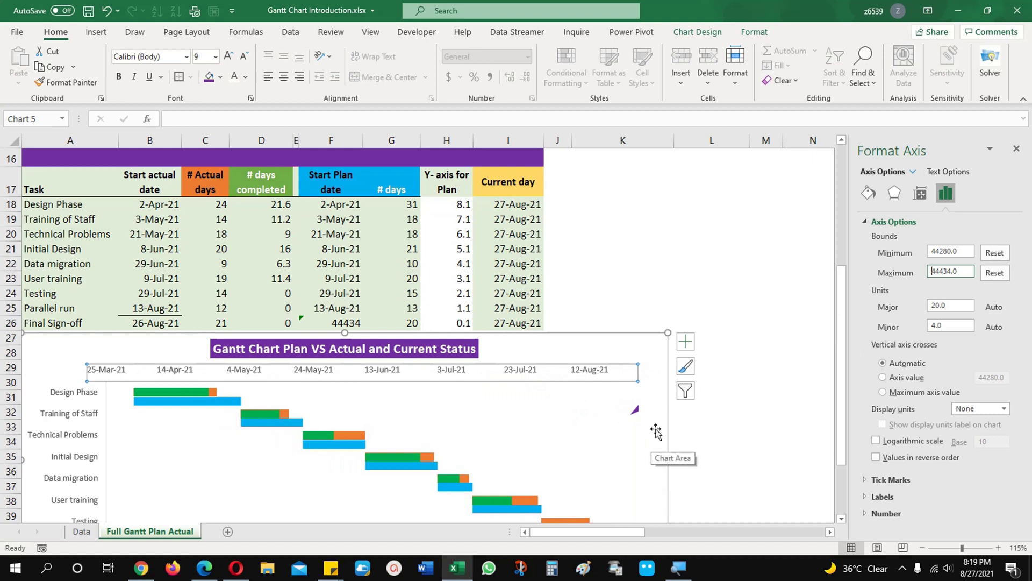
double_click(945, 272)
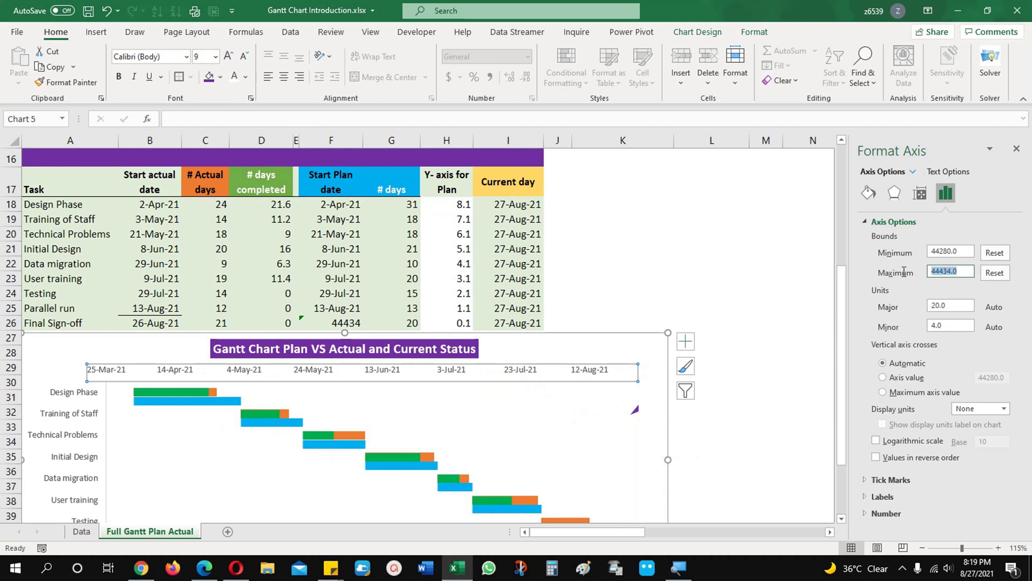
text(44500)
key(Return)
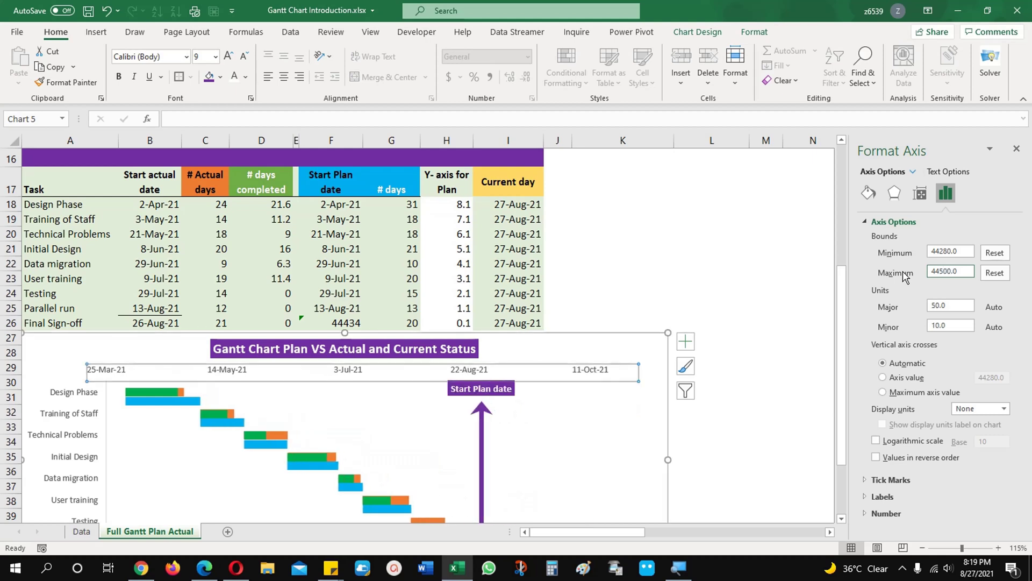
scroll(549, 473, down, 2)
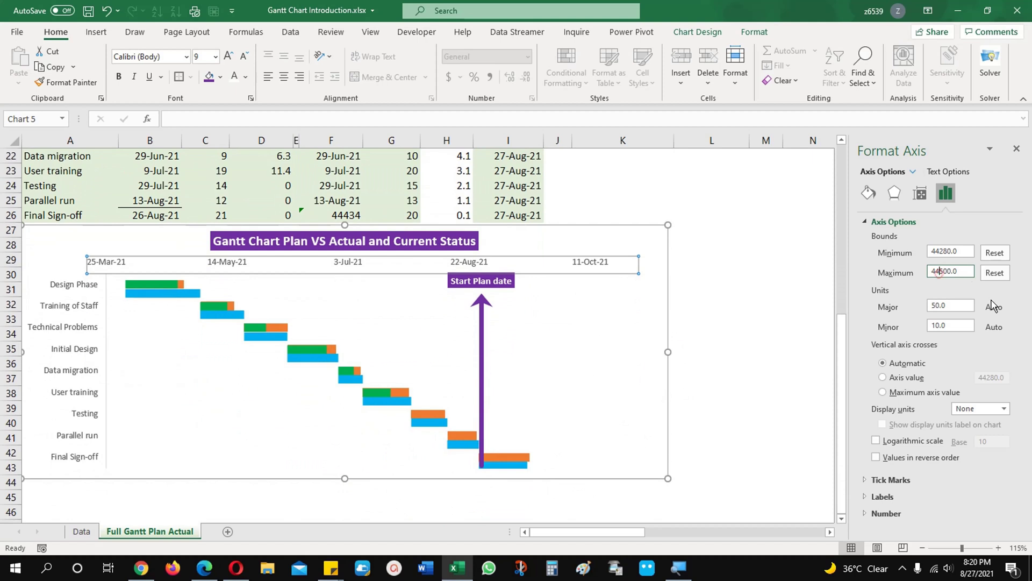
key(Delete)
key(Return)
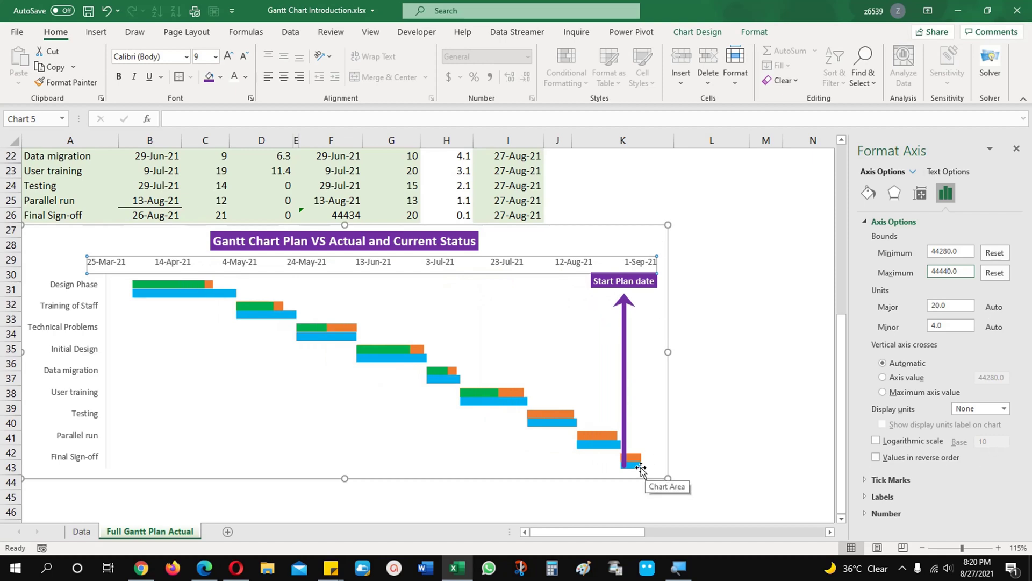
Step: Widen column H and set H13 to General, showing the Final Sign-off end date as 44455
click(732, 439)
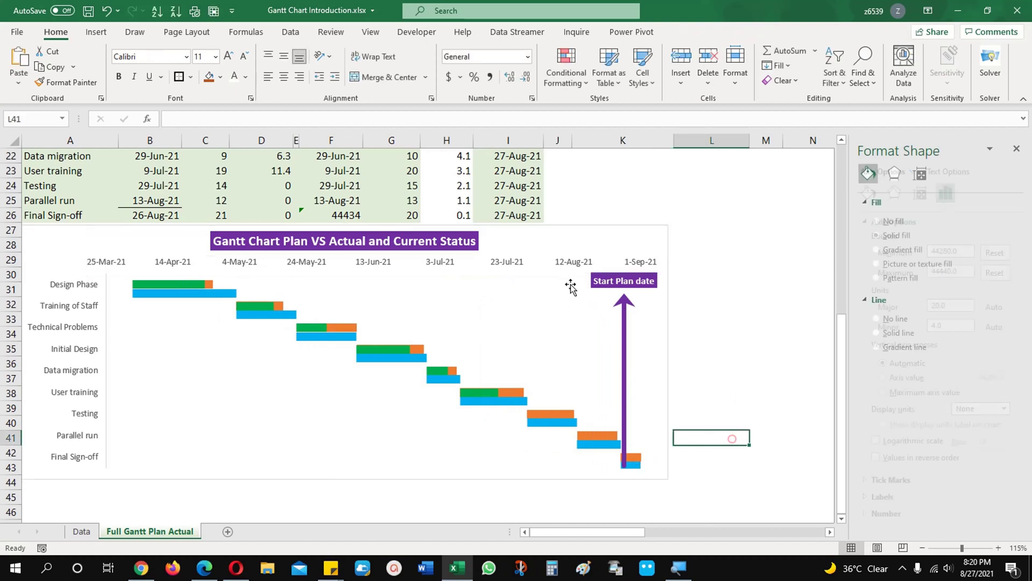
scroll(562, 300, up, 4)
scroll(568, 312, up, 2)
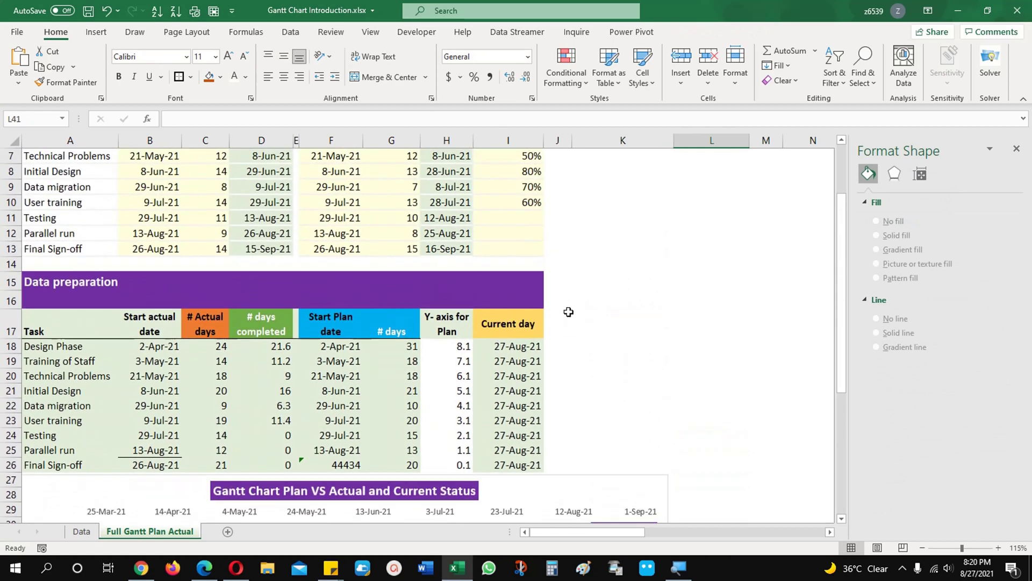
click(461, 325)
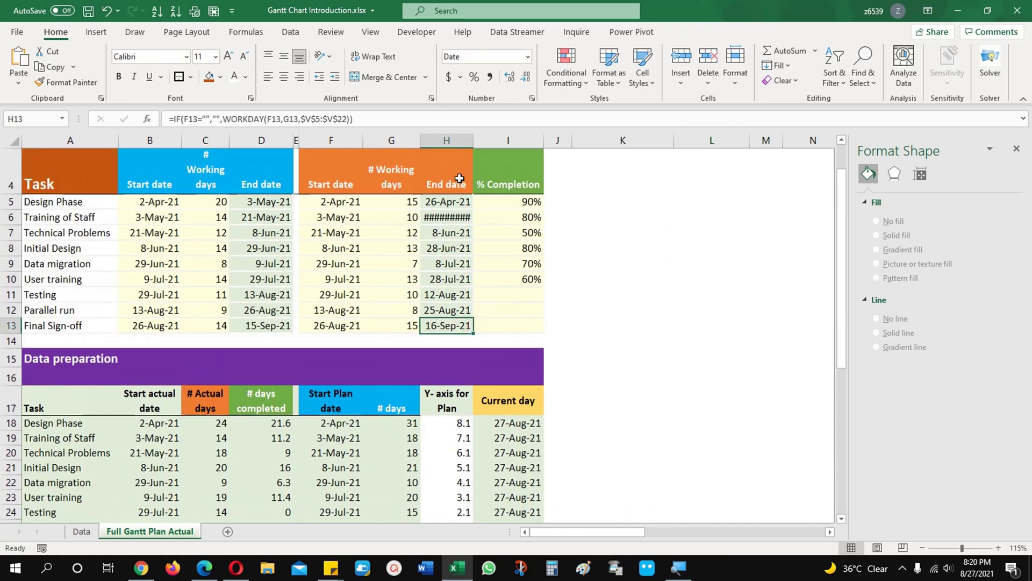
drag(473, 141, 483, 146)
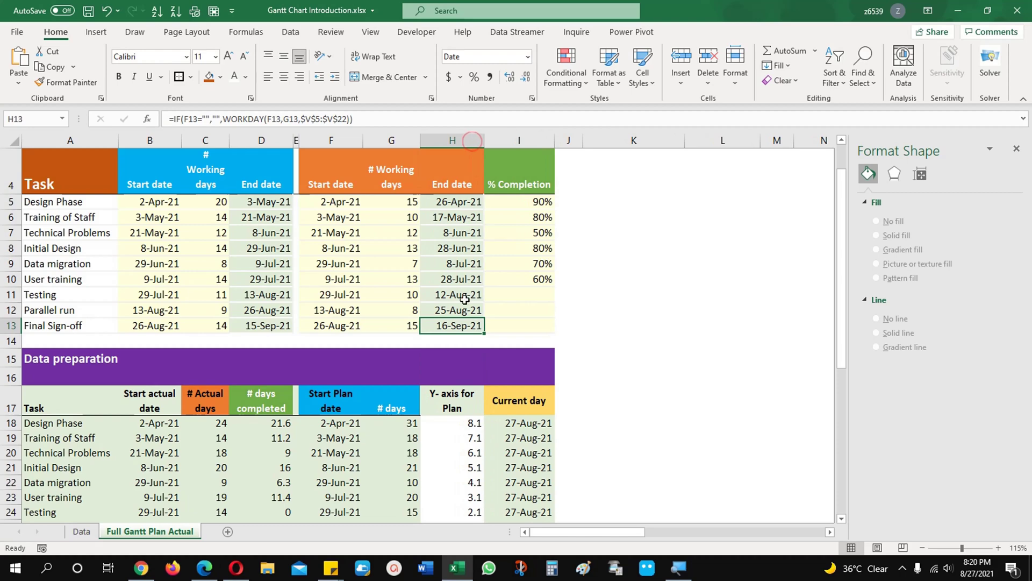
scroll(479, 398, down, 2)
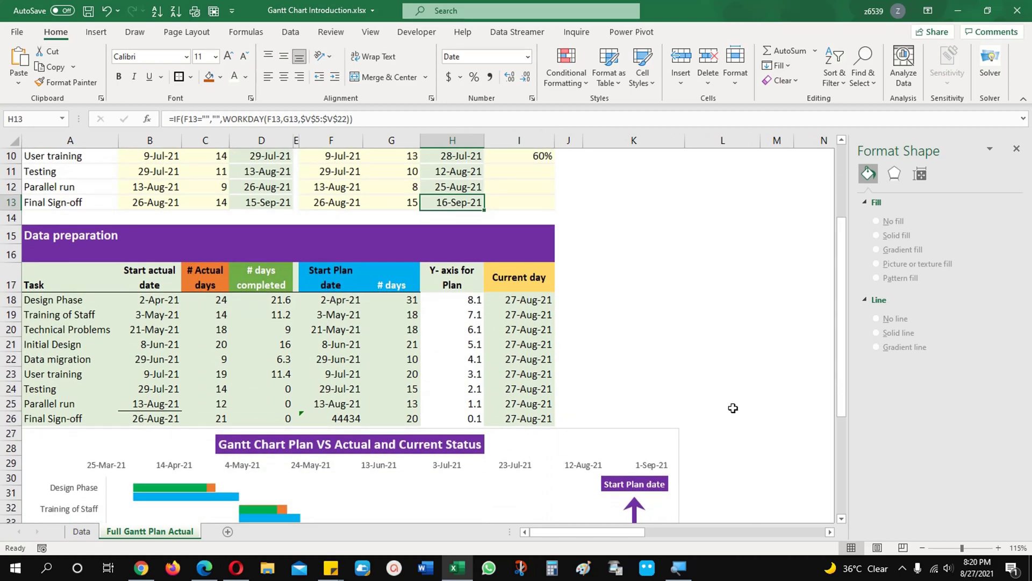
scroll(733, 408, down, 4)
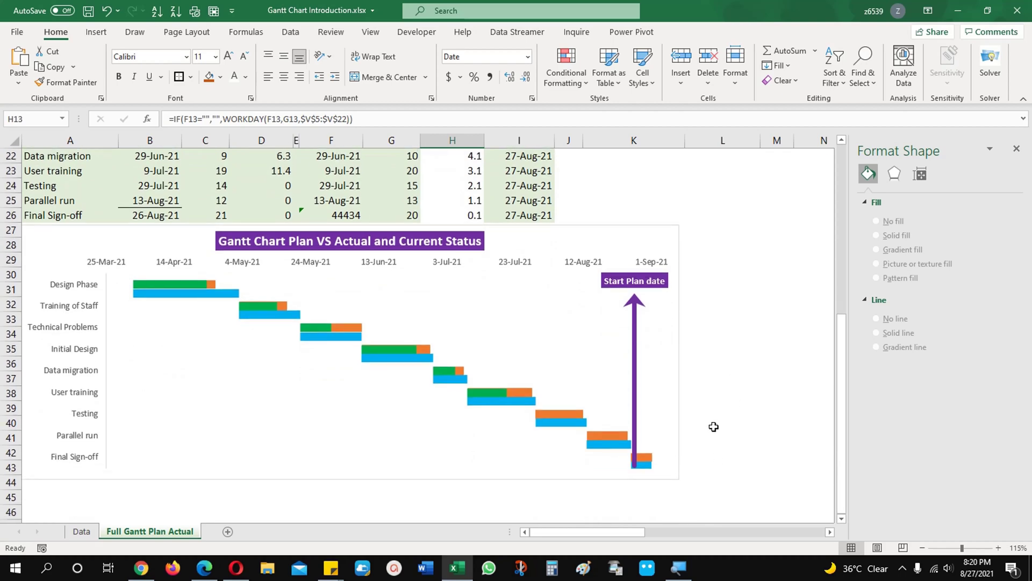
scroll(714, 427, up, 3)
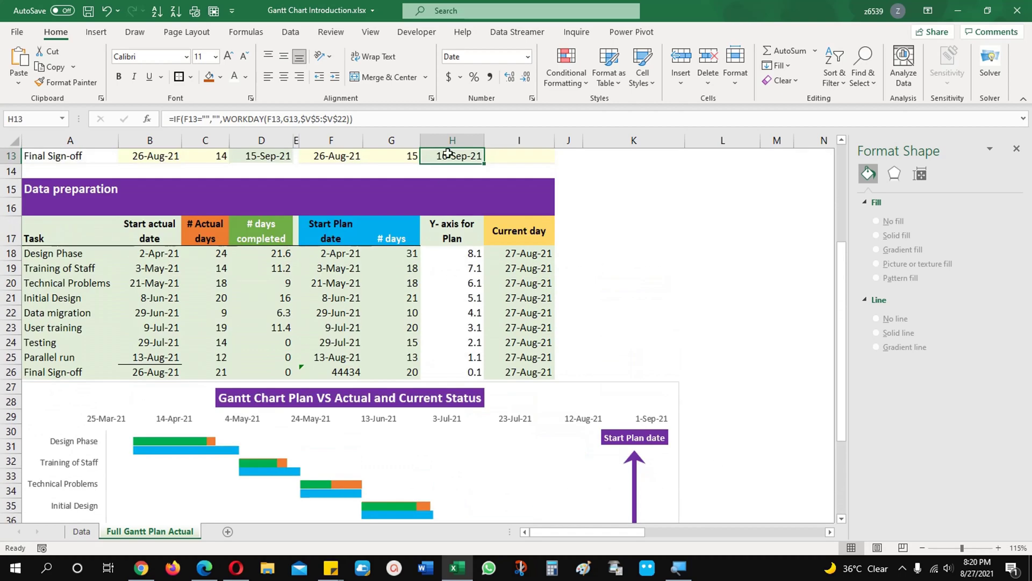
click(528, 57)
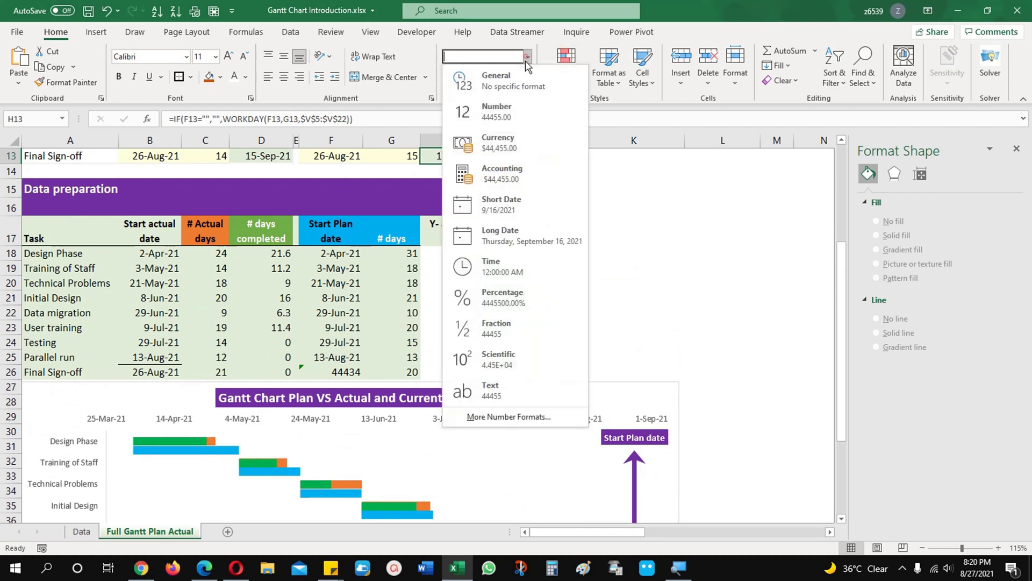
click(517, 88)
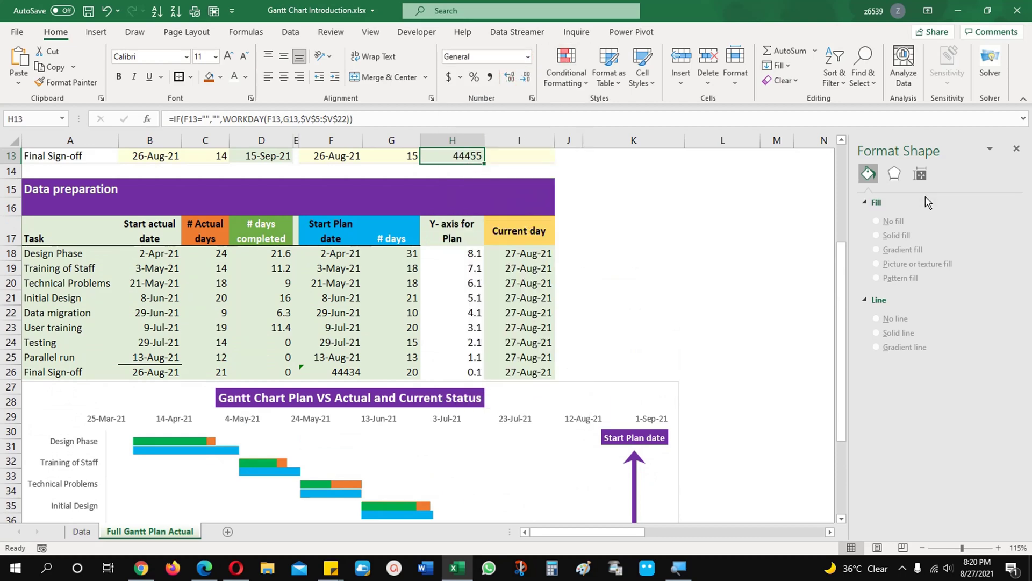
Step: Set the date axis maximum to 44460, extending the timeline to 21-Sep-21
click(636, 423)
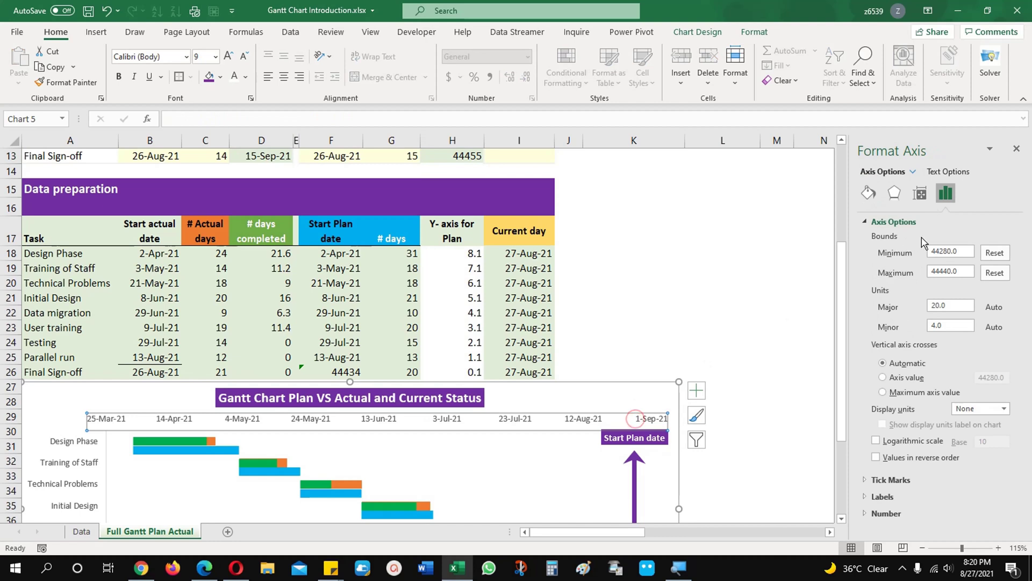
double_click(967, 274)
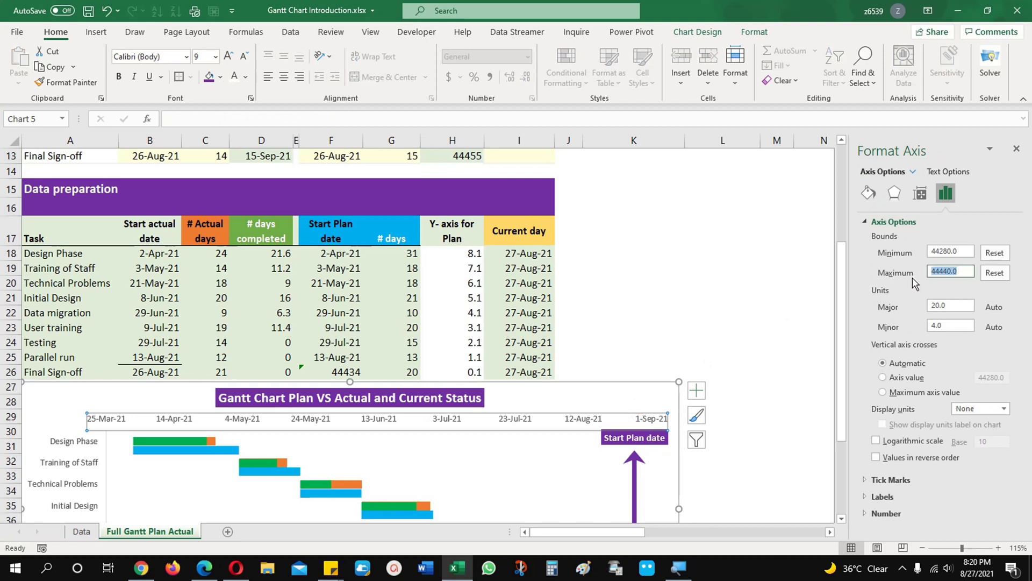
text(44)
key(Return)
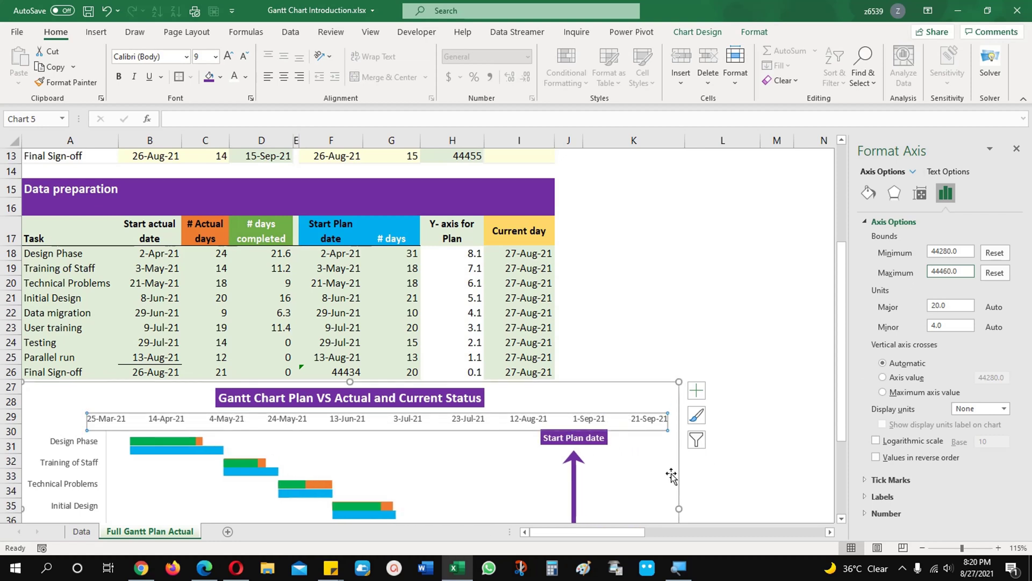
Step: Inspect the settings of the green actual bars, orange actual-days series and blue plan error bars
click(671, 476)
scroll(667, 477, down, 2)
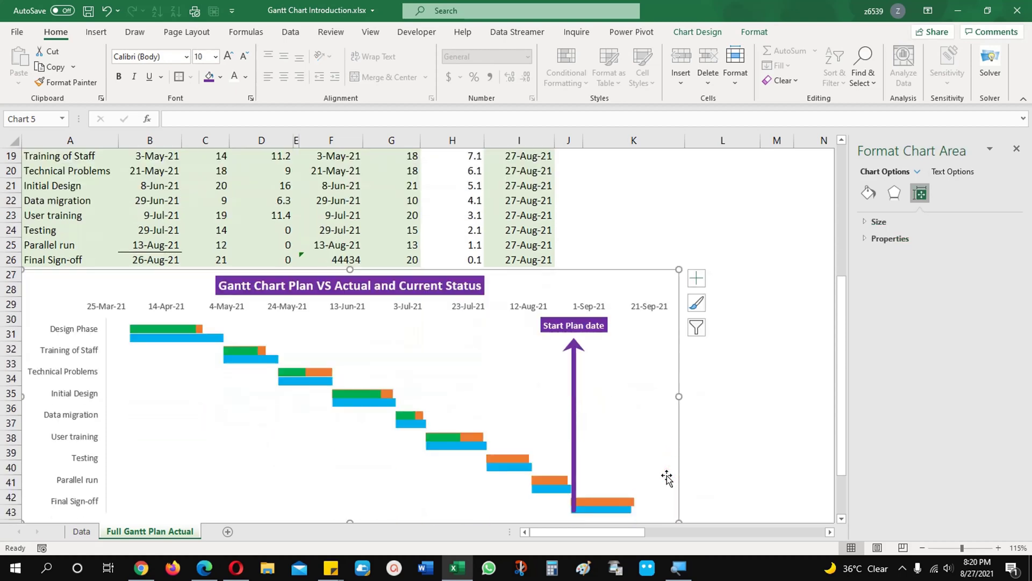
scroll(666, 478, down, 2)
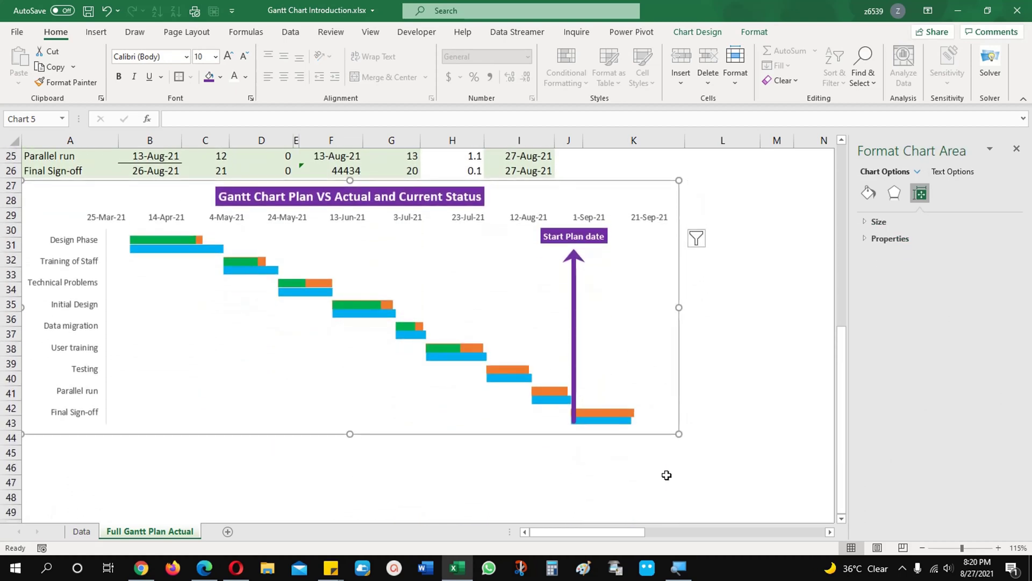
scroll(667, 475, up, 1)
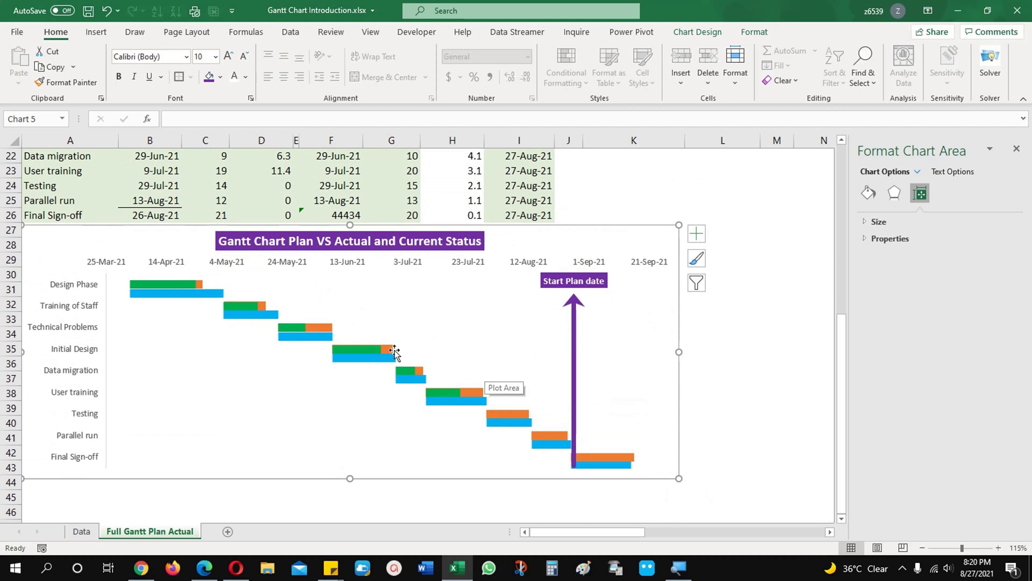
click(173, 289)
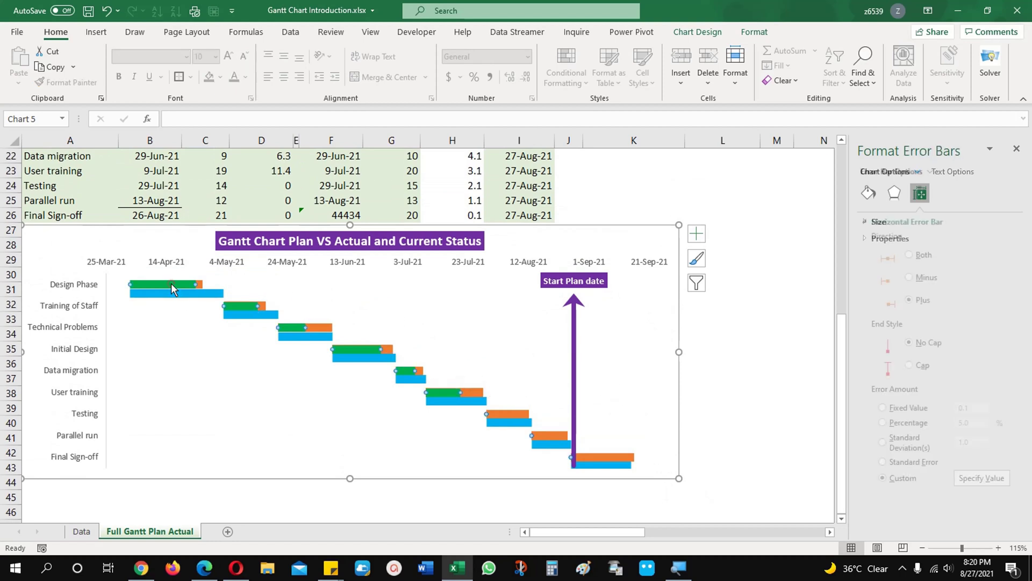
click(200, 287)
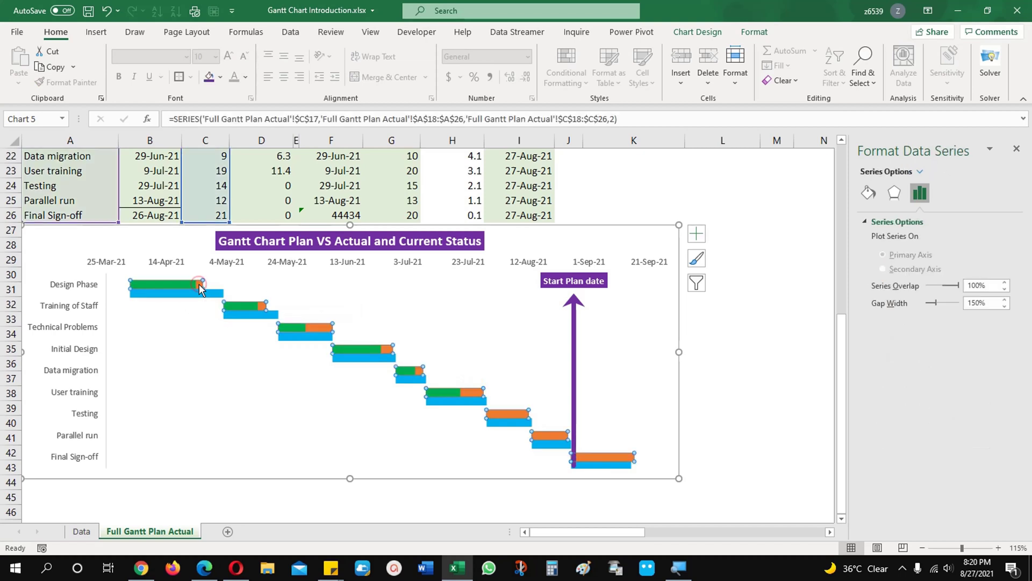
click(160, 294)
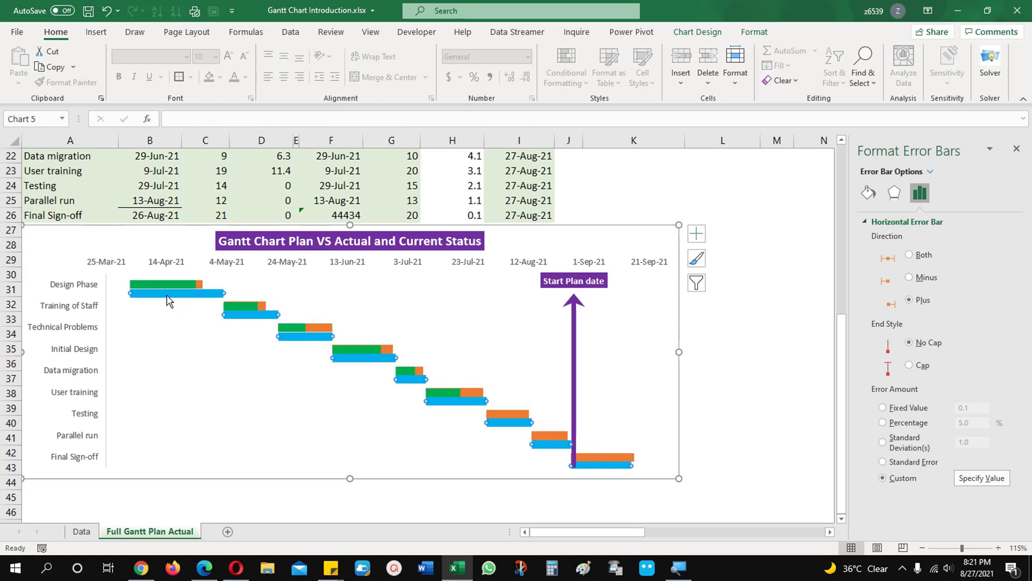
scroll(224, 338, up, 2)
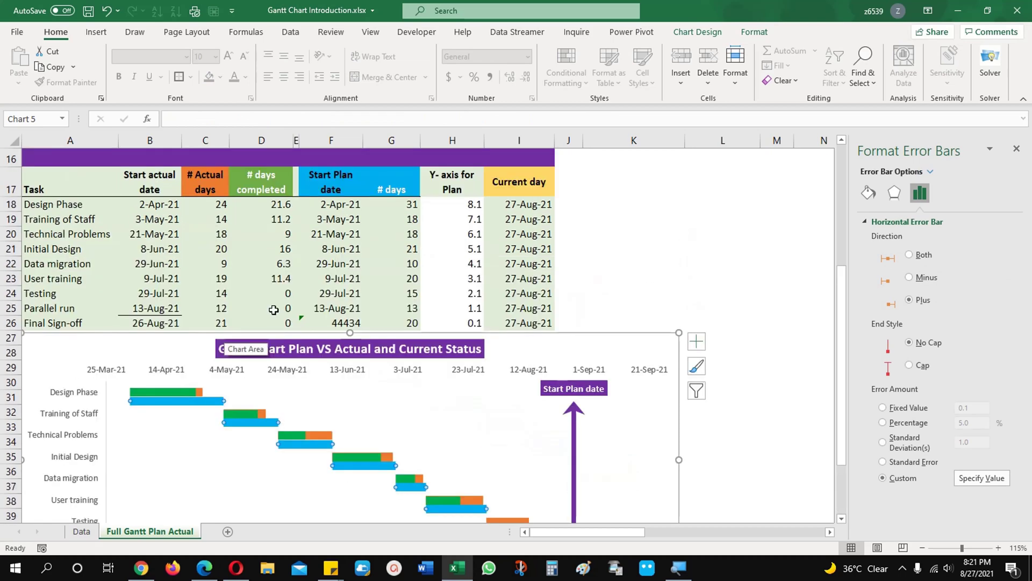
click(388, 204)
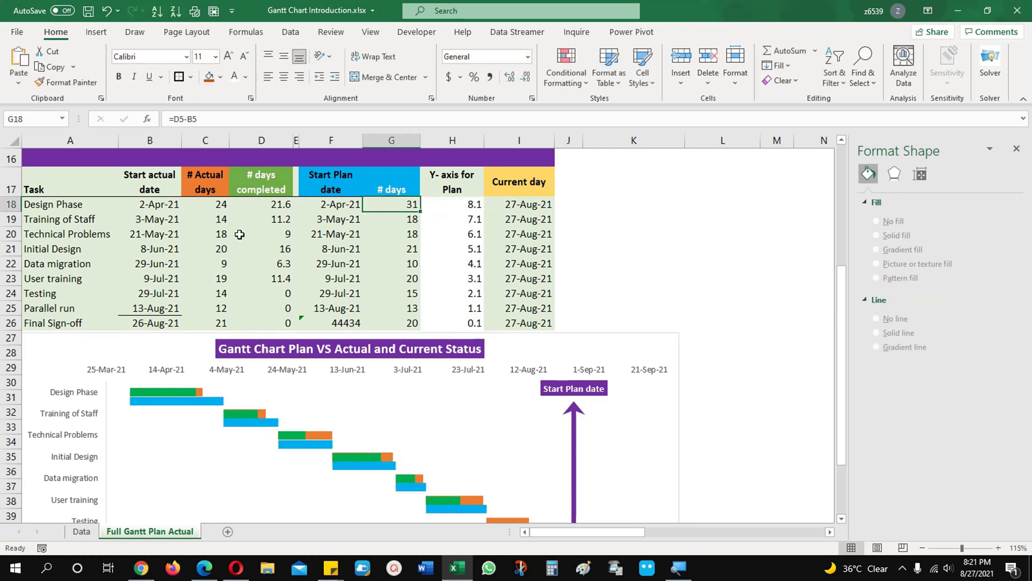
click(210, 209)
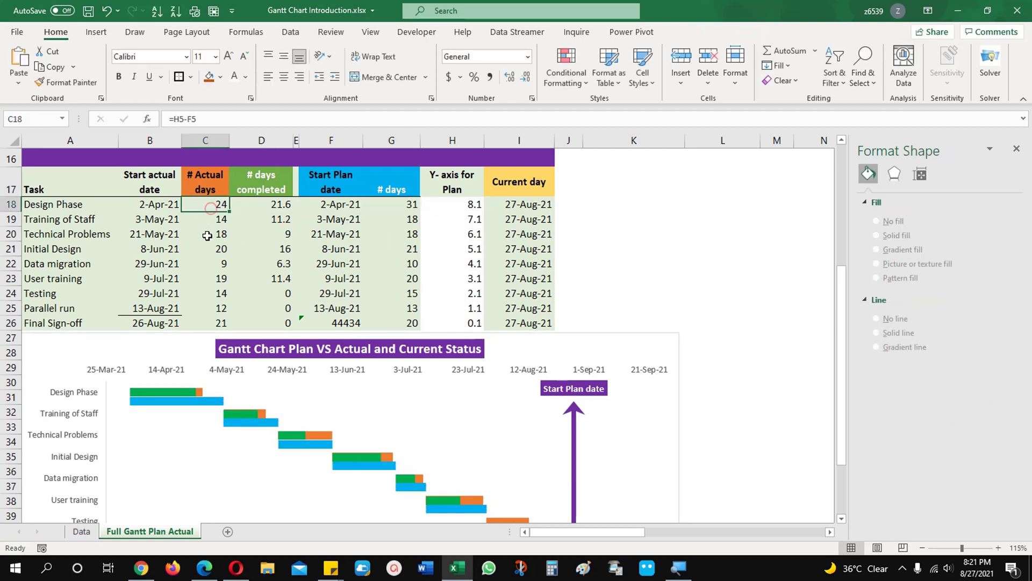
click(266, 204)
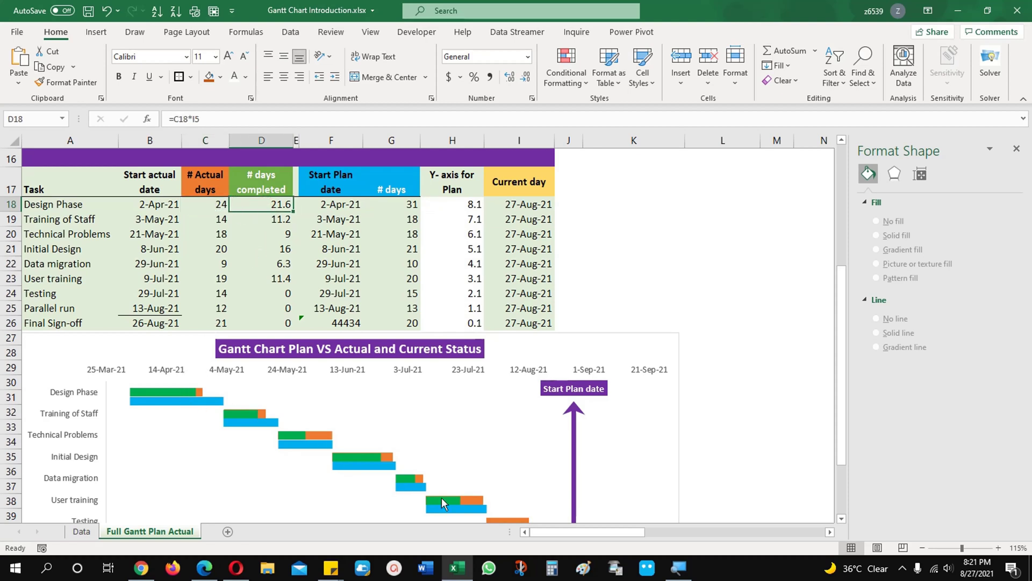
scroll(521, 497, down, 3)
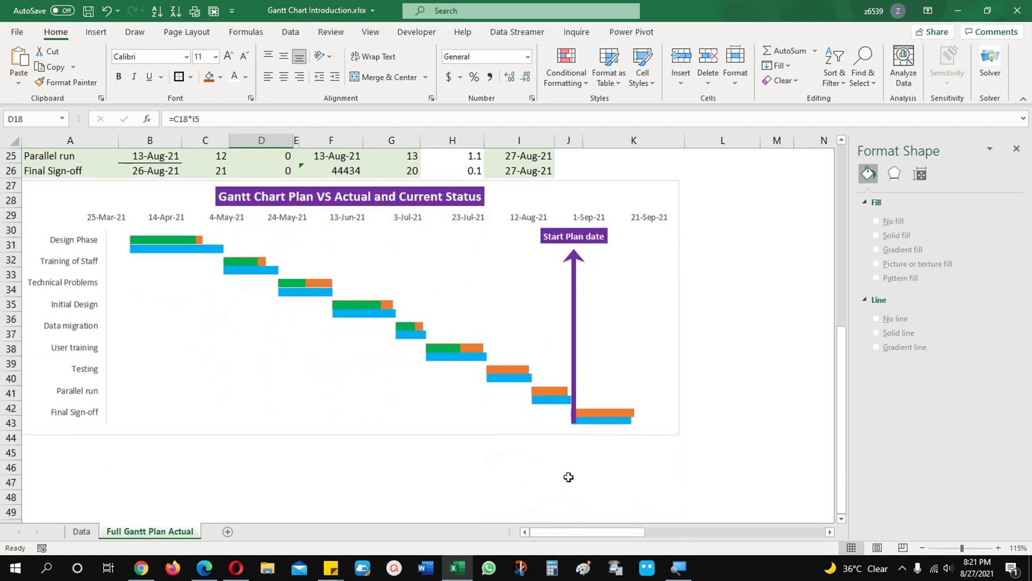
scroll(569, 476, up, 1)
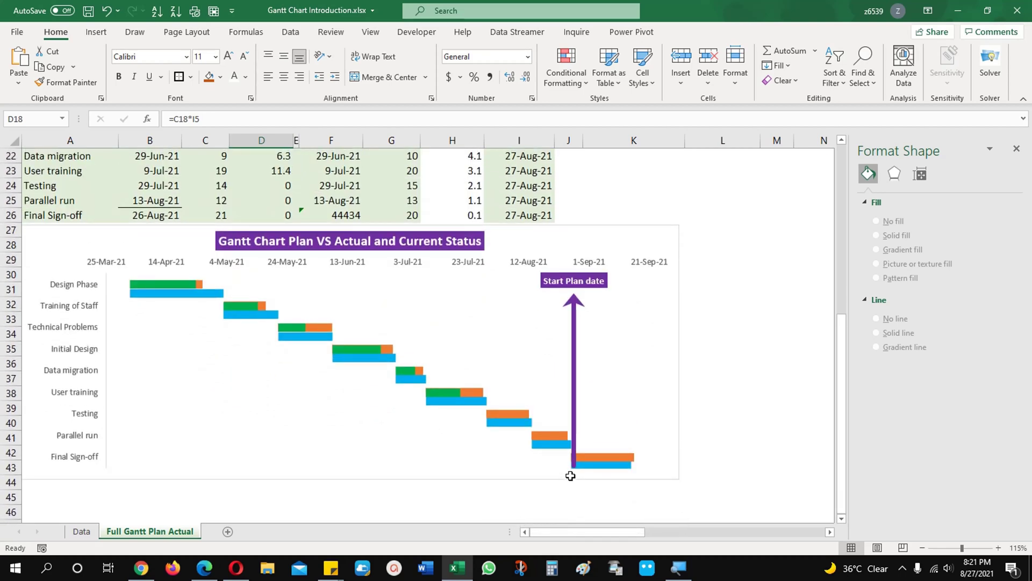